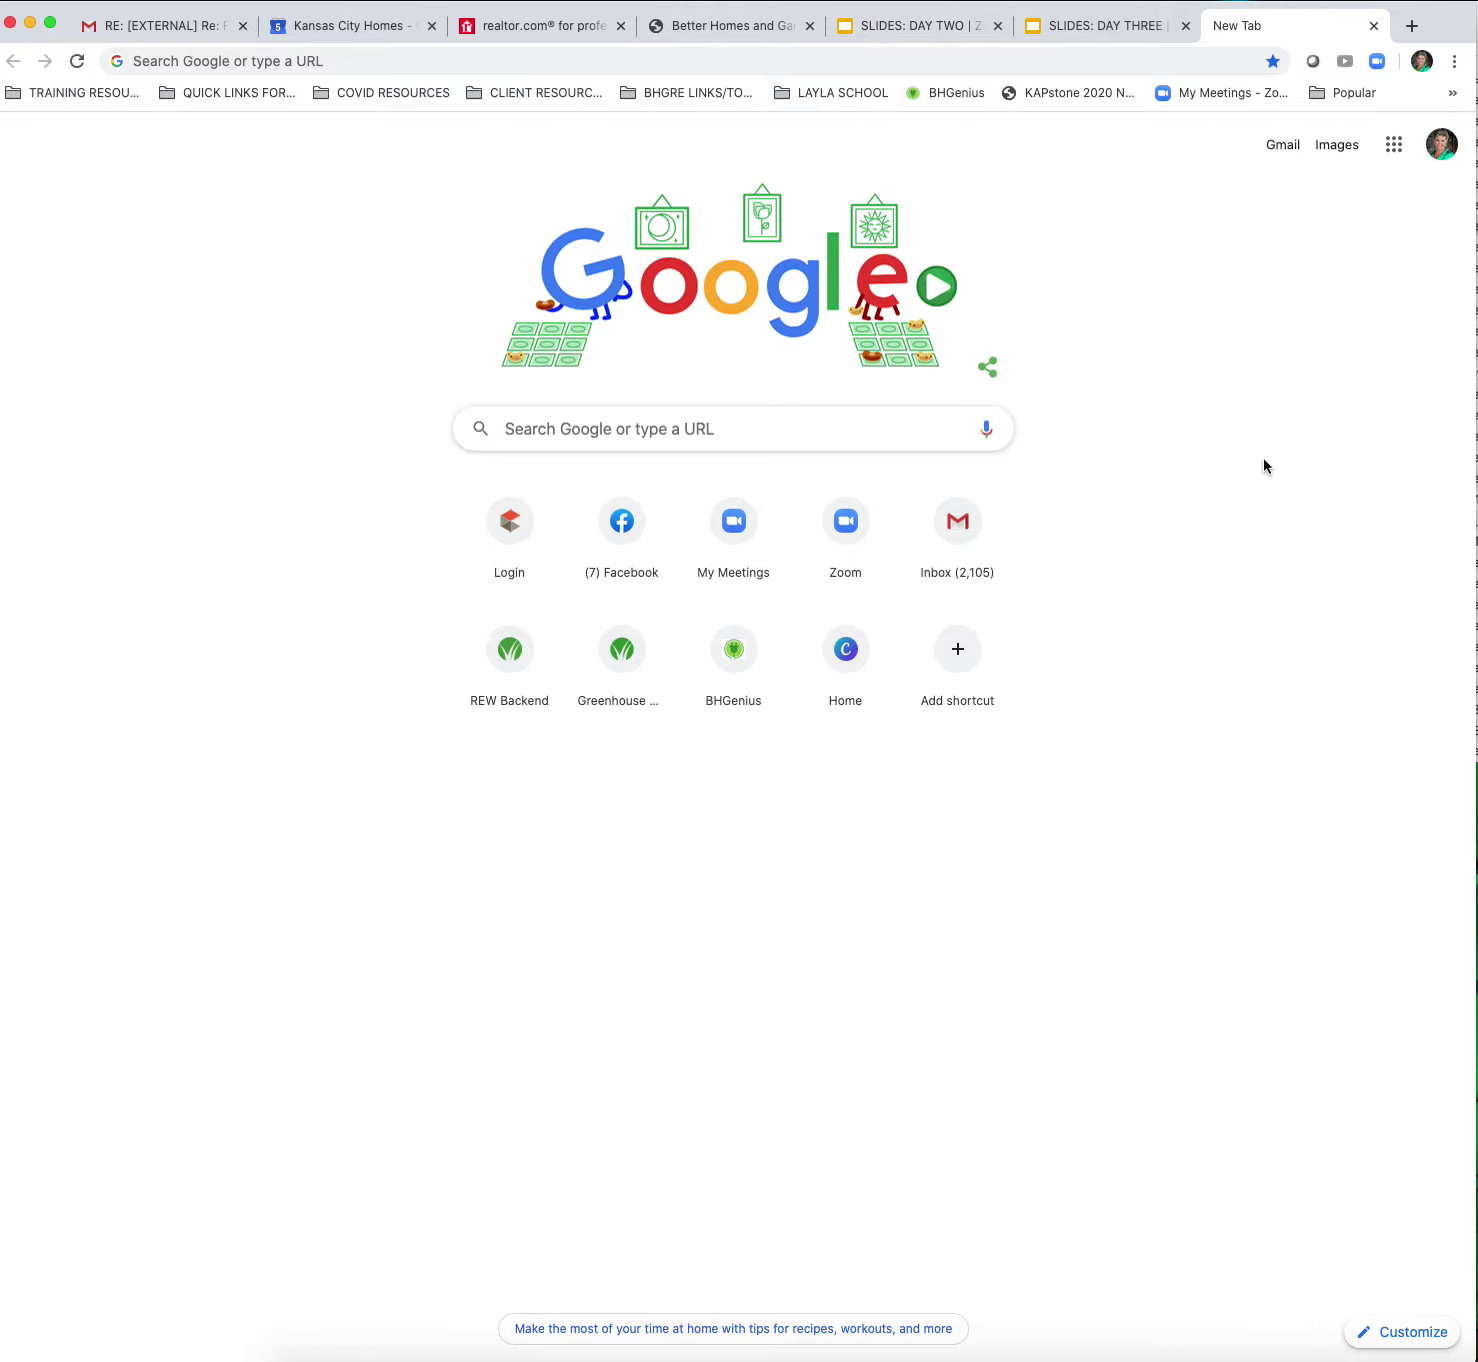
- Search Google for 'real satisfied' and pick the RealSatisfied website result
click(726, 61)
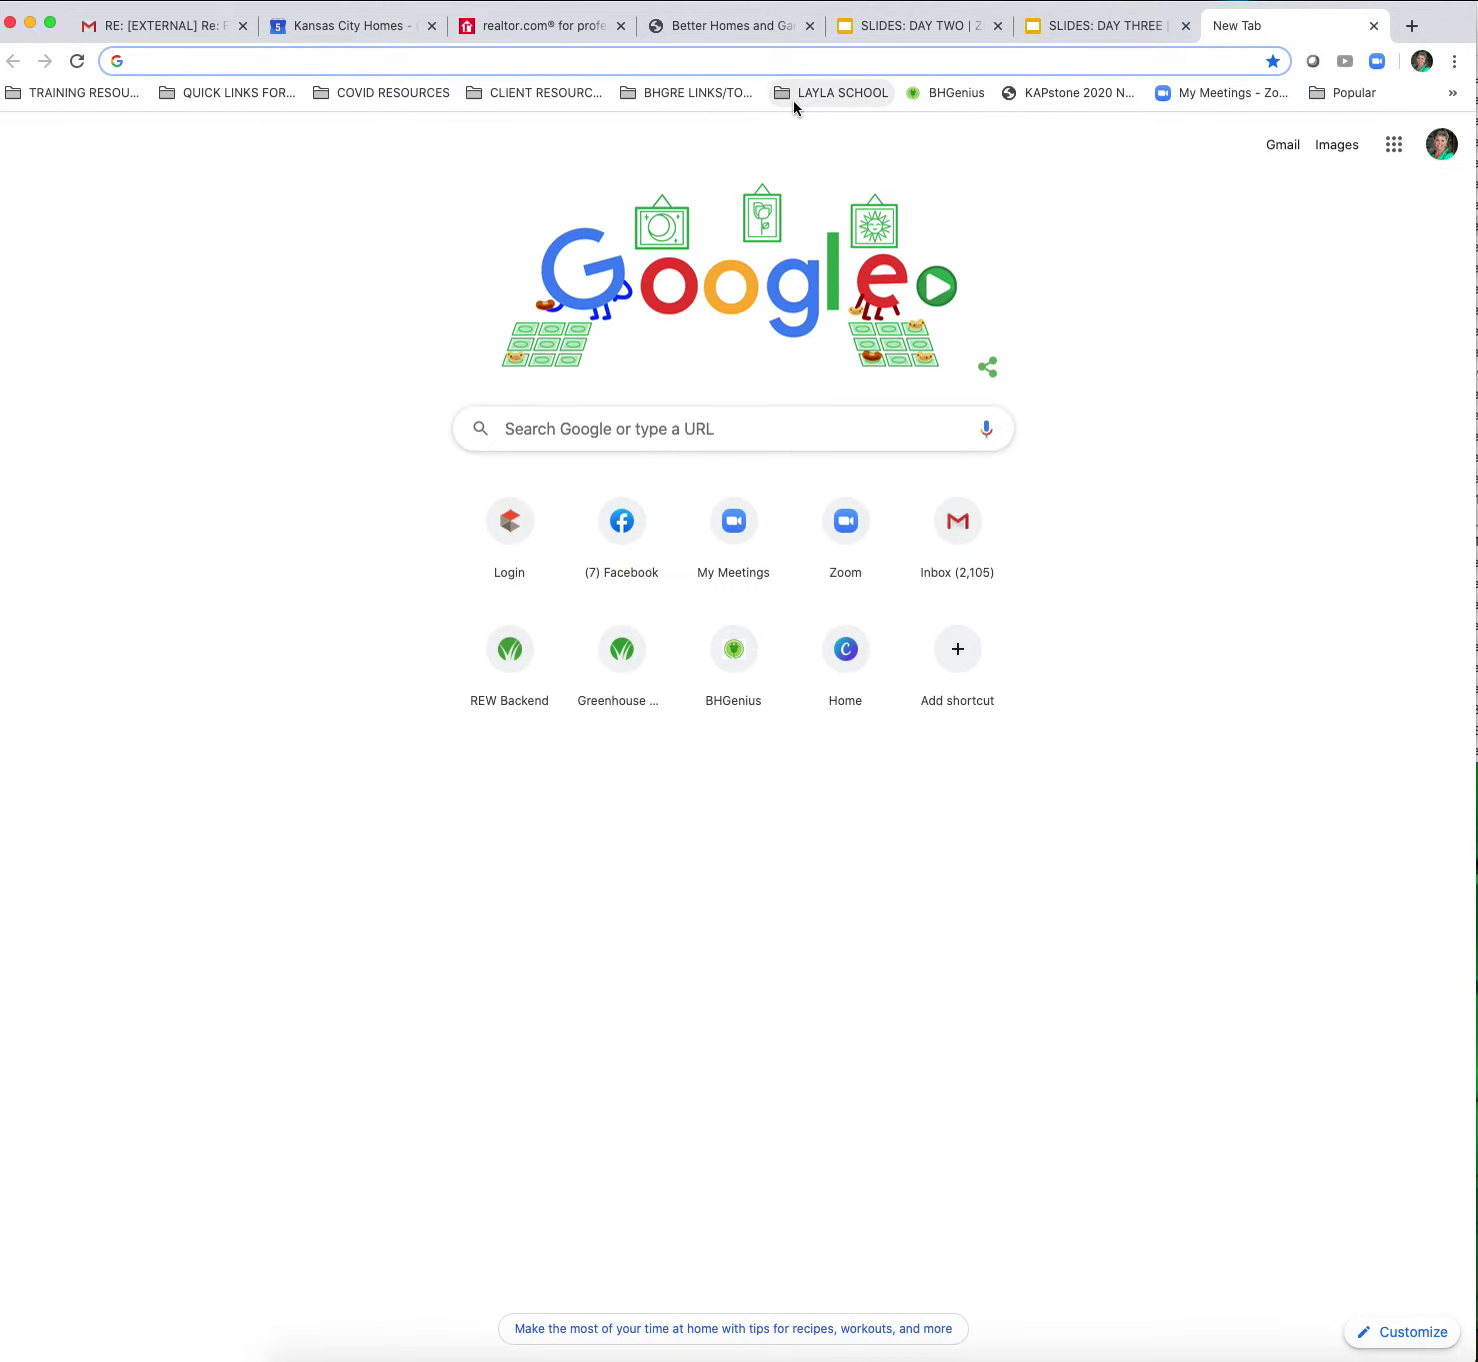
click(895, 425)
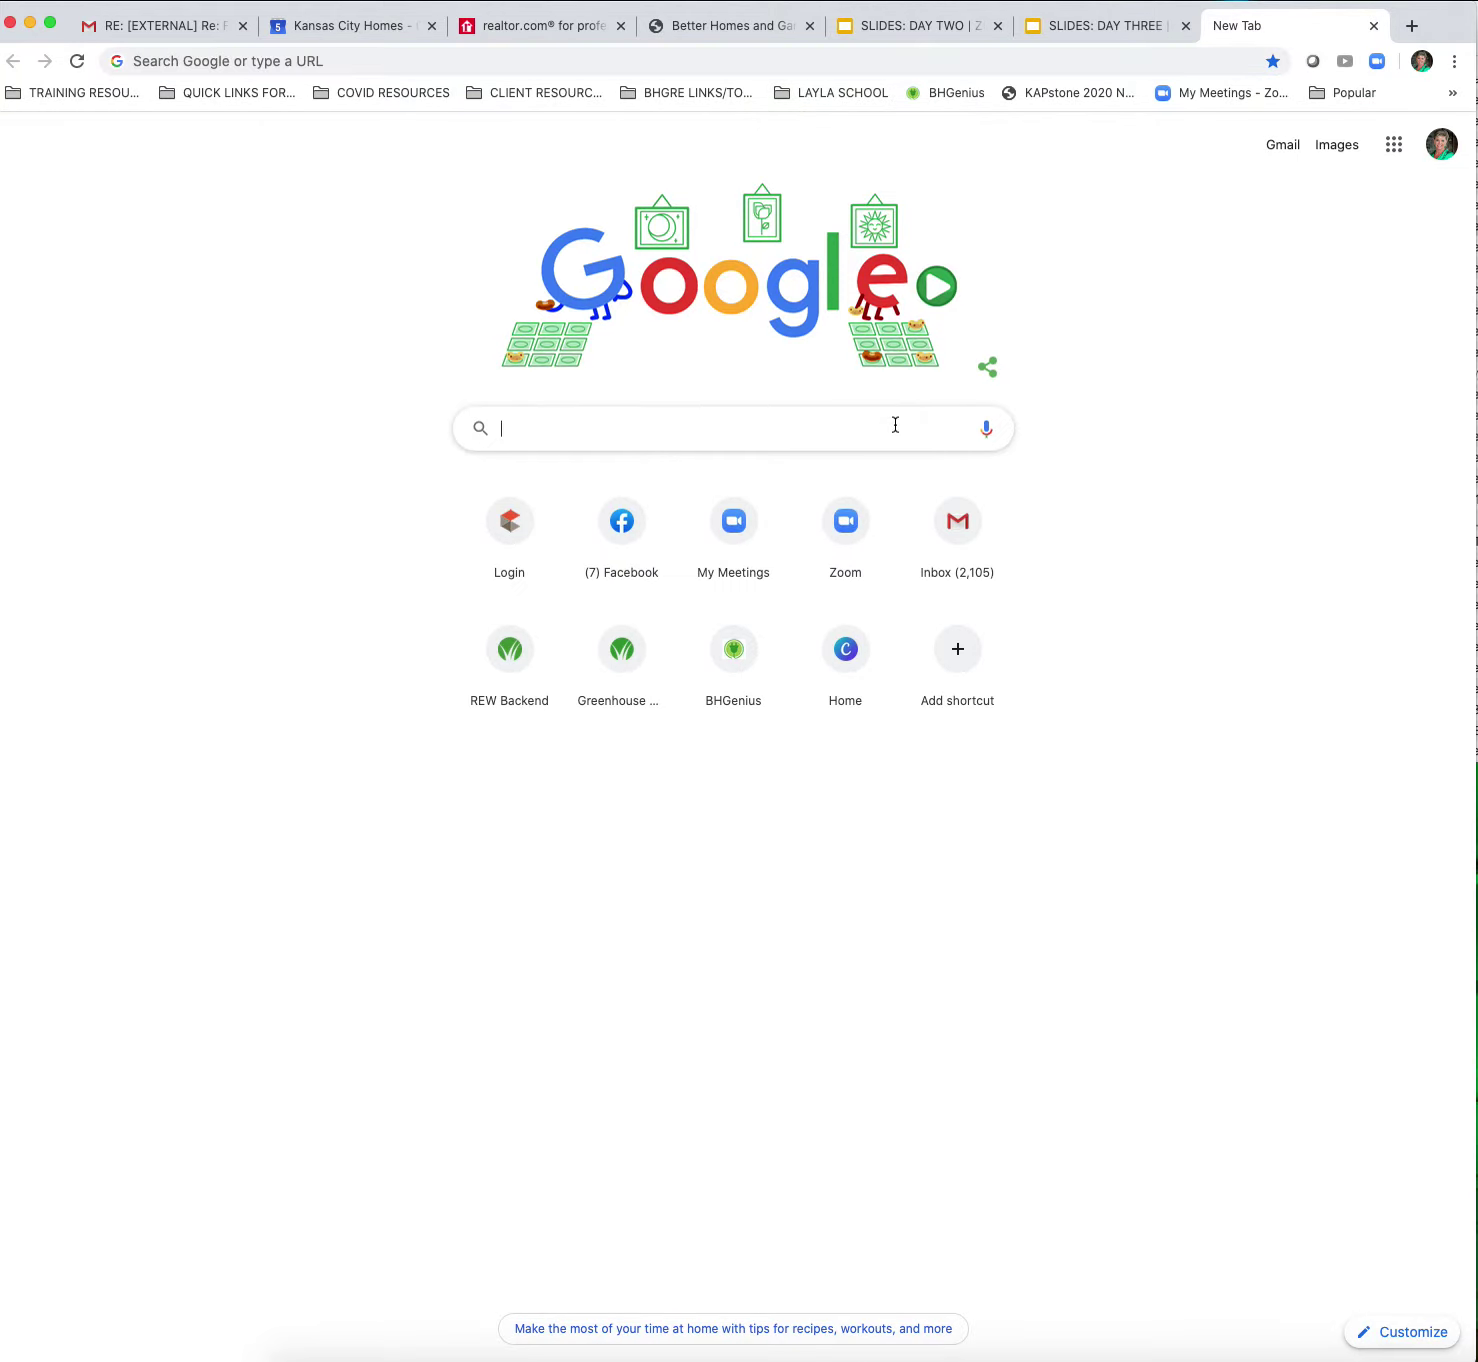
text(real satis)
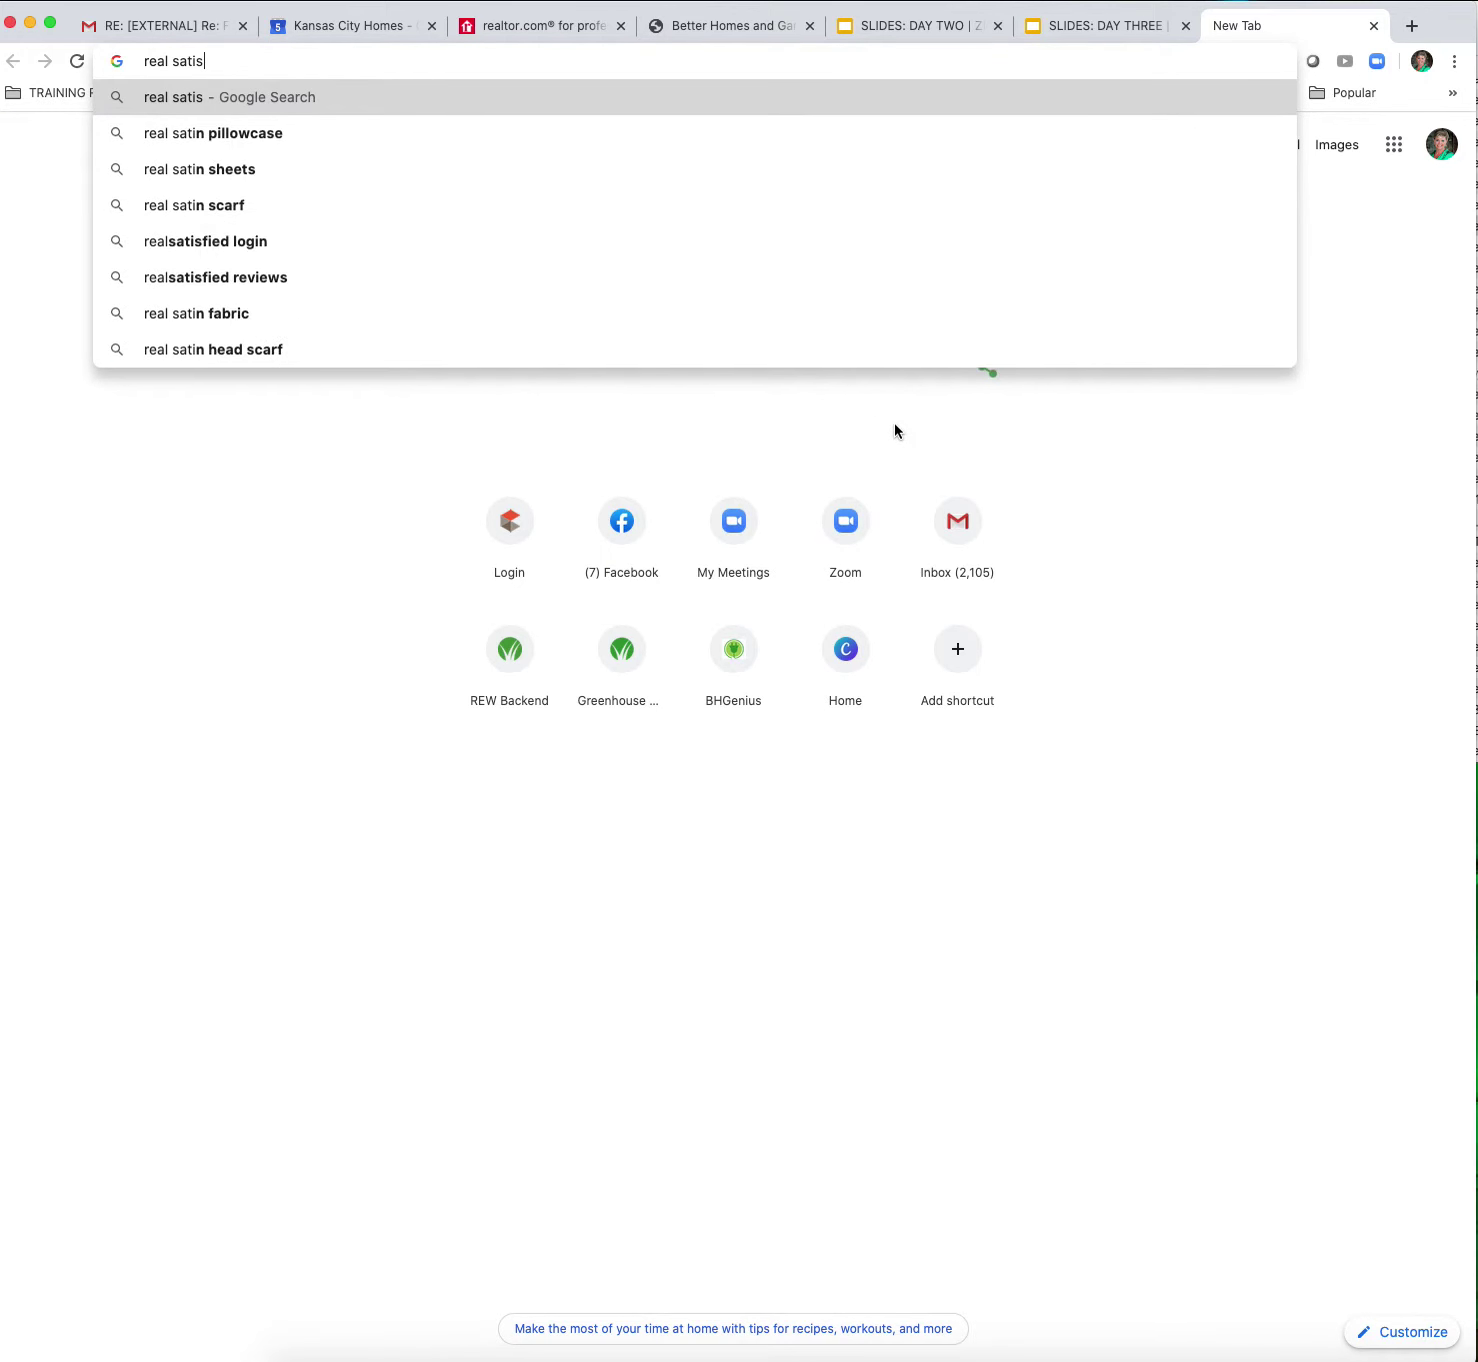
text(fied)
key(Return)
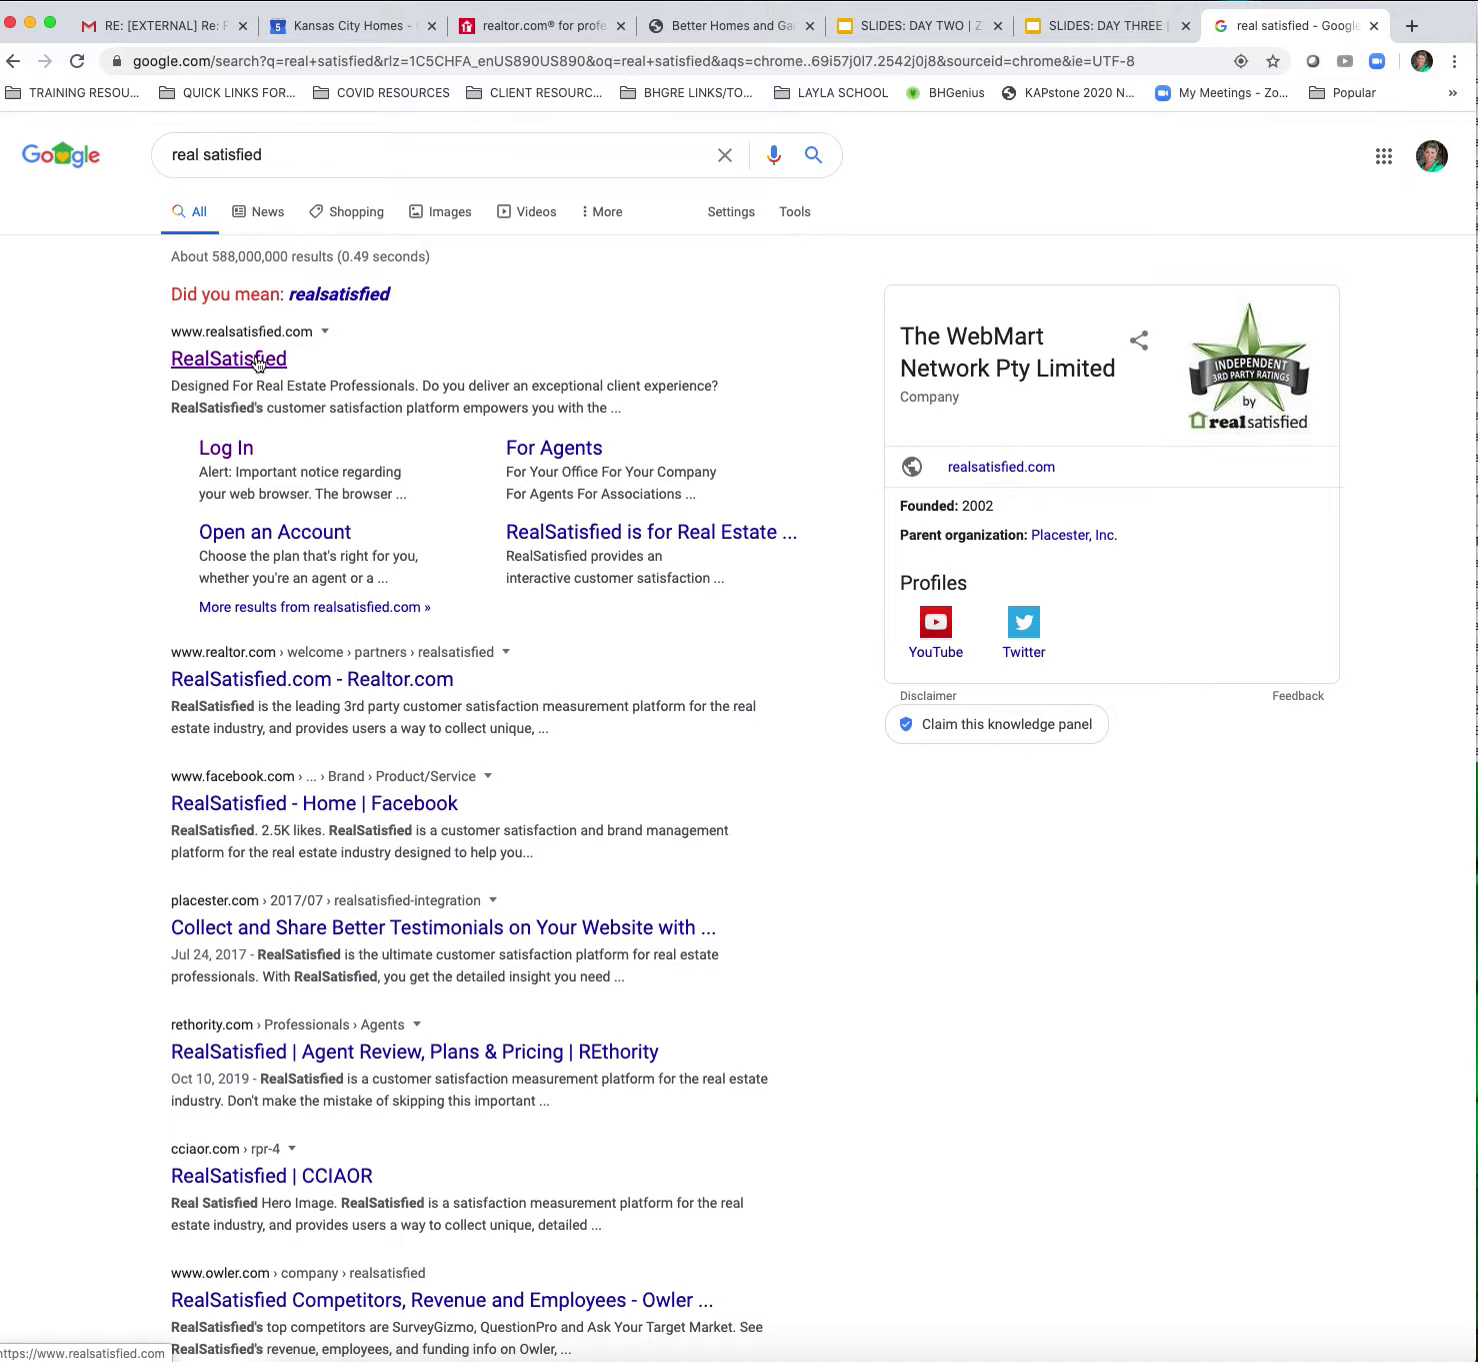
click(226, 366)
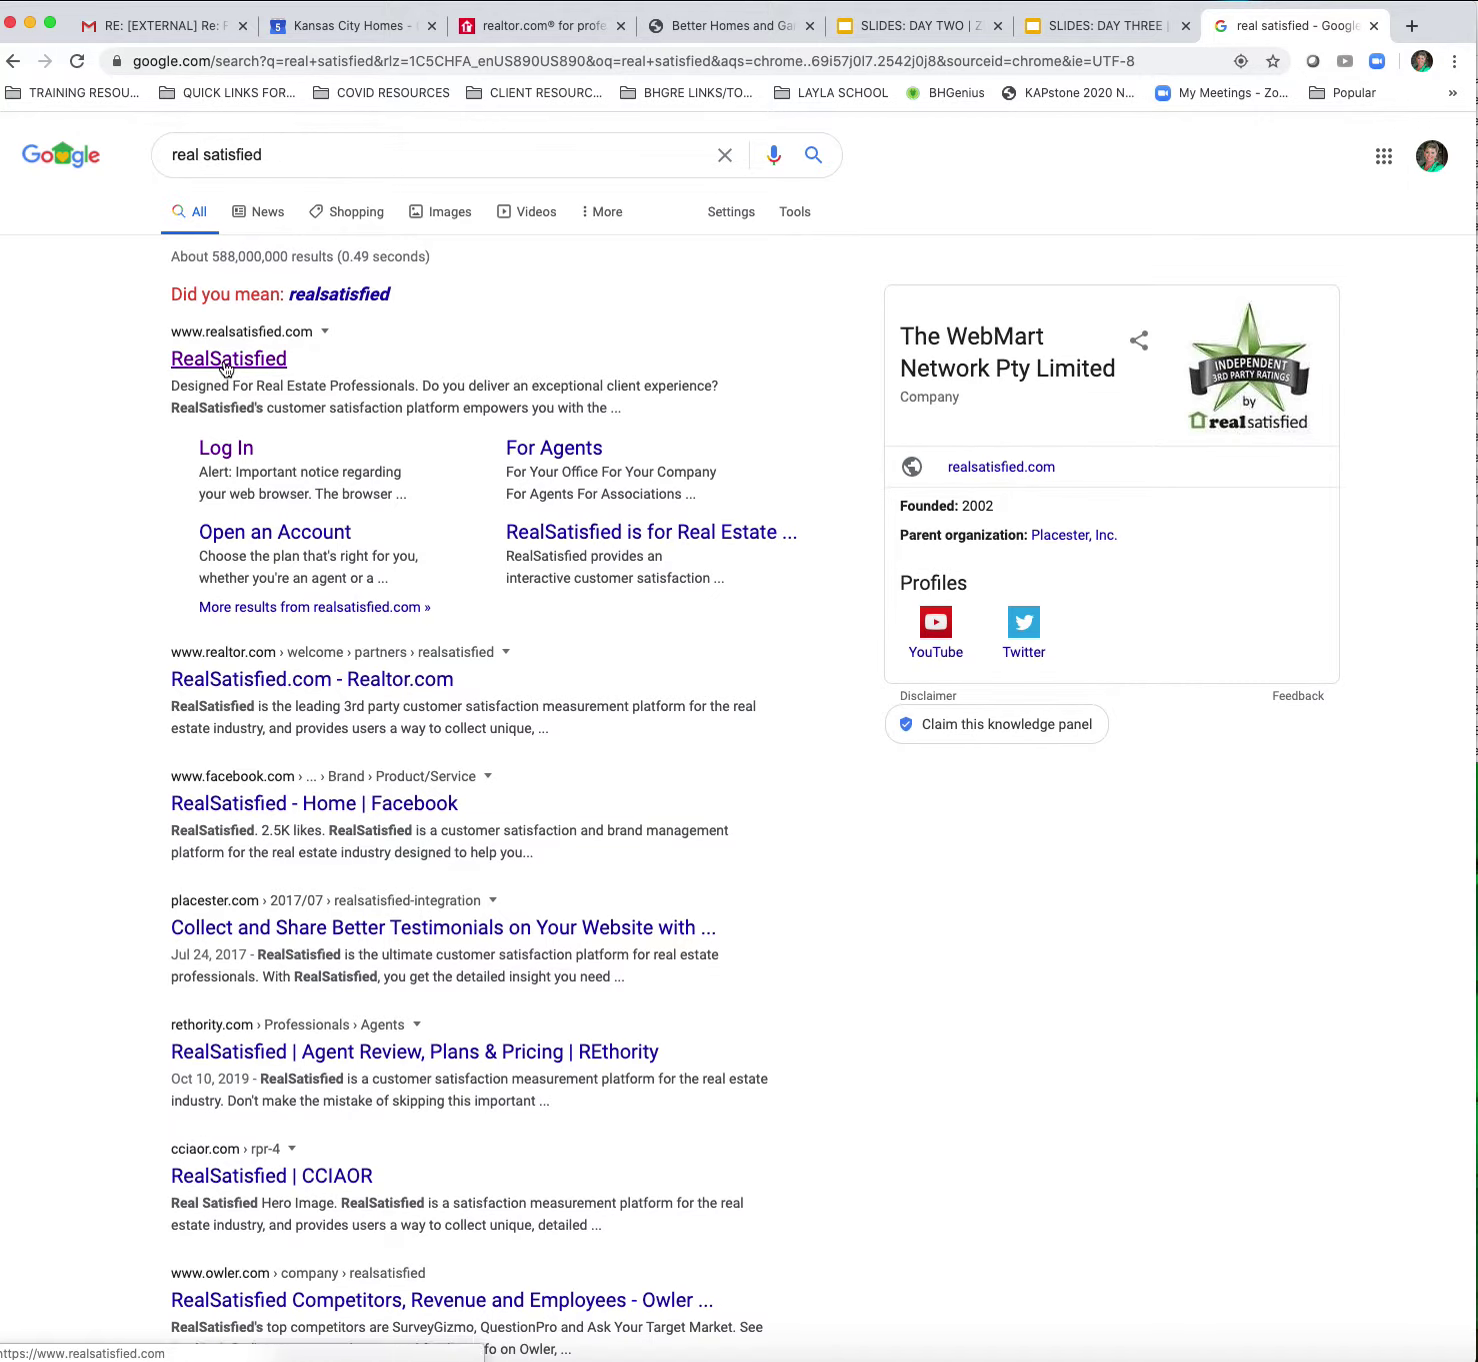
- Sign in to RealSatisfied with the saved email and password, with 'Remember me on this computer' ticked
click(226, 366)
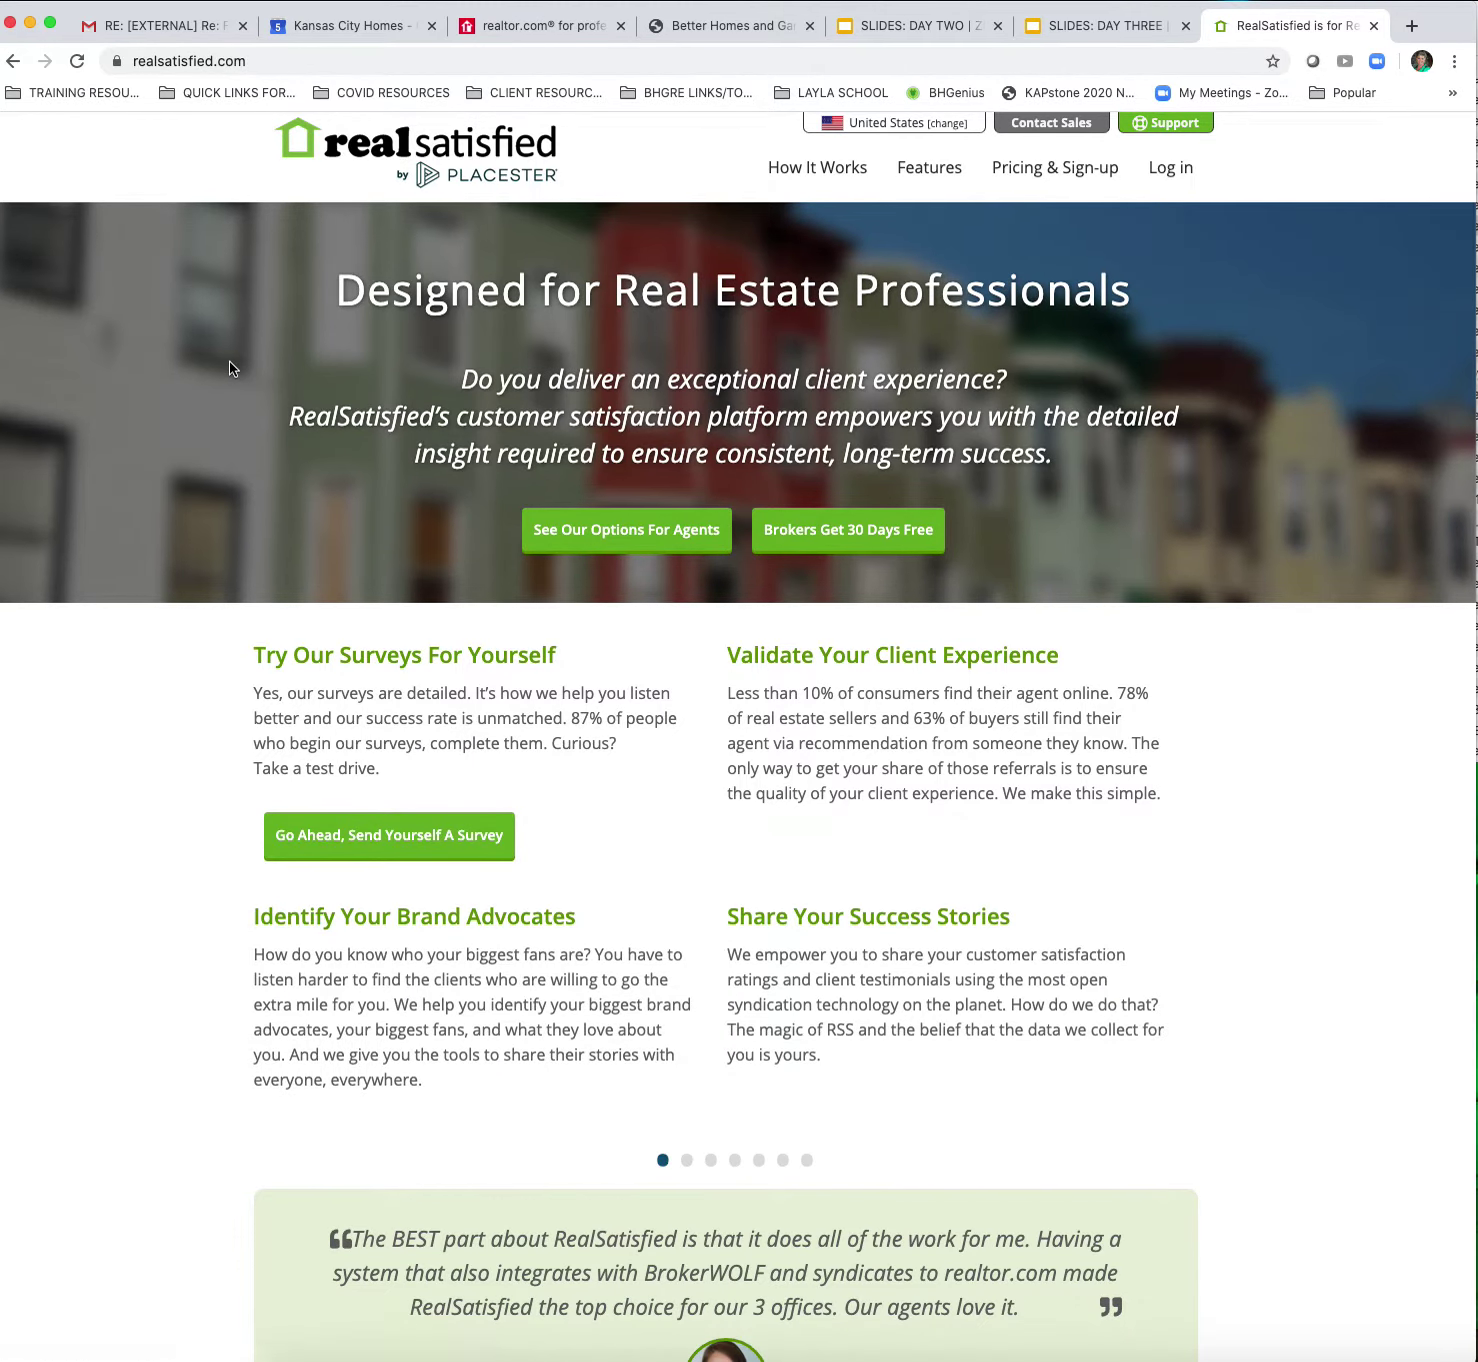
click(1167, 172)
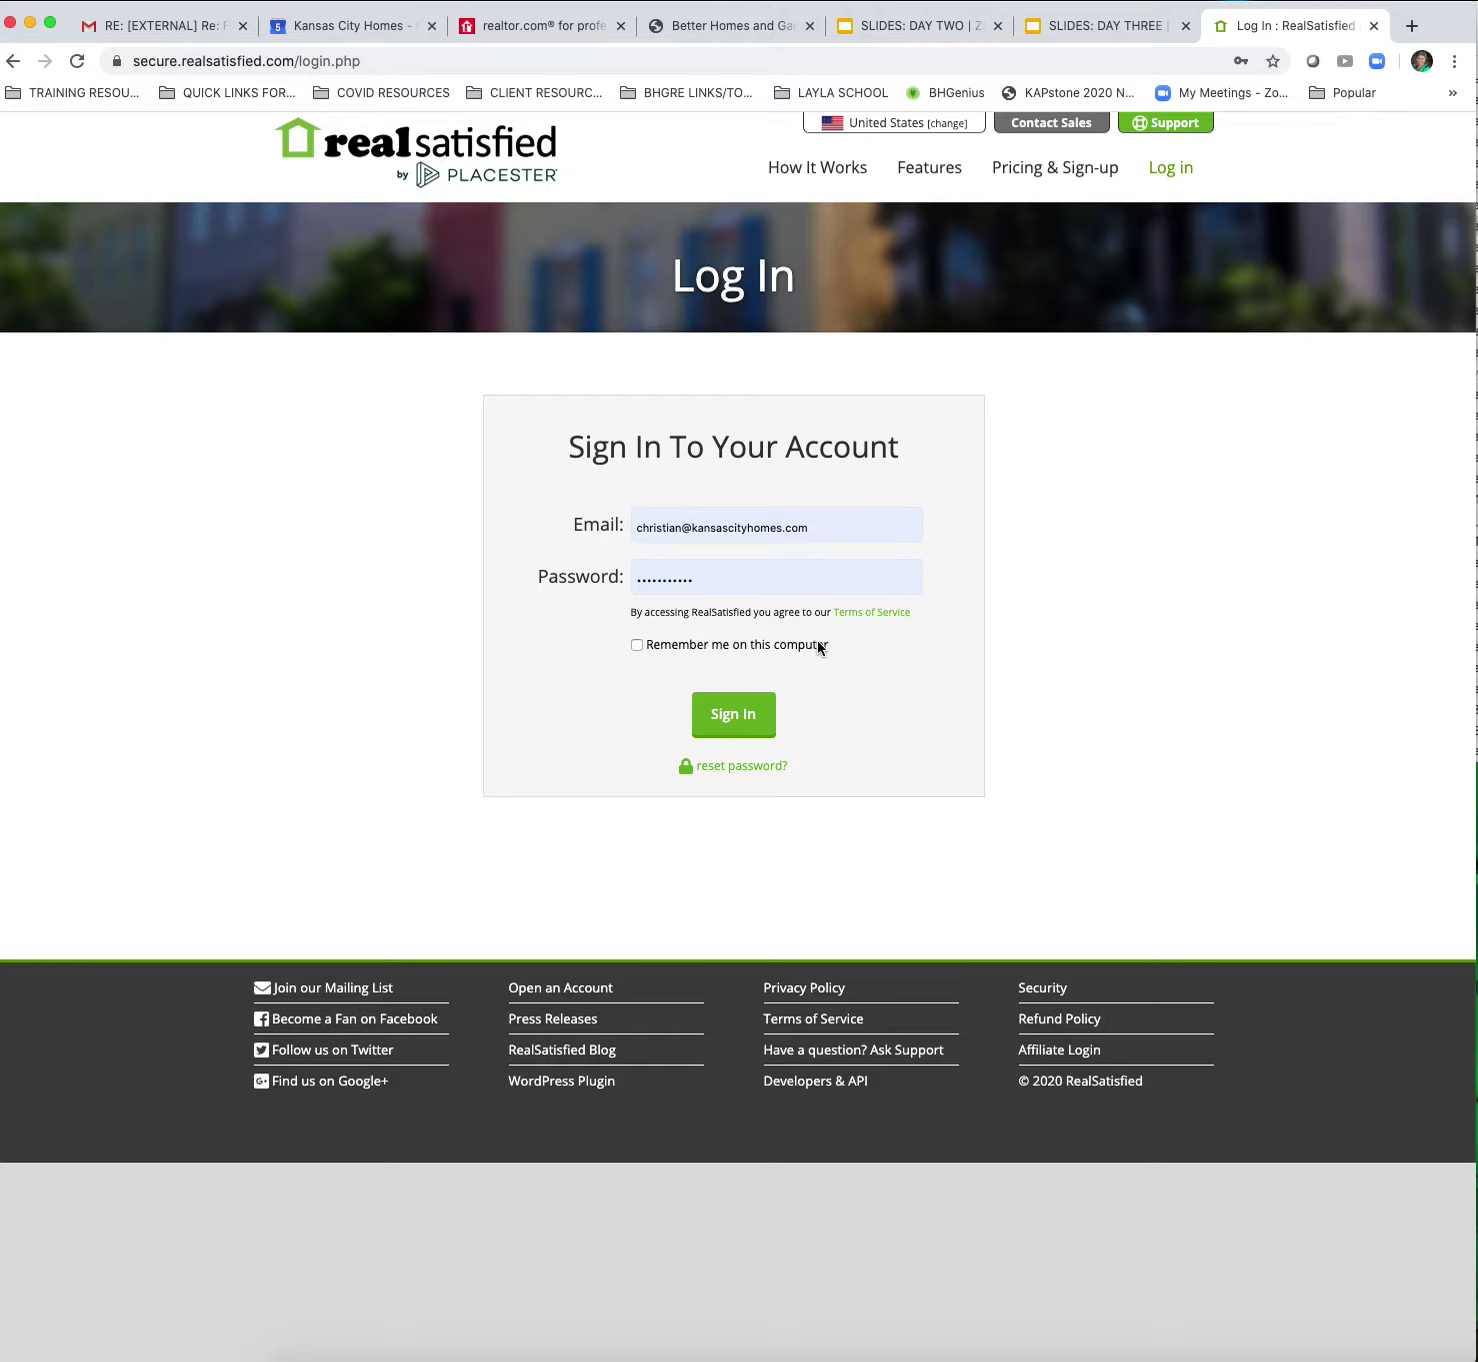
click(824, 530)
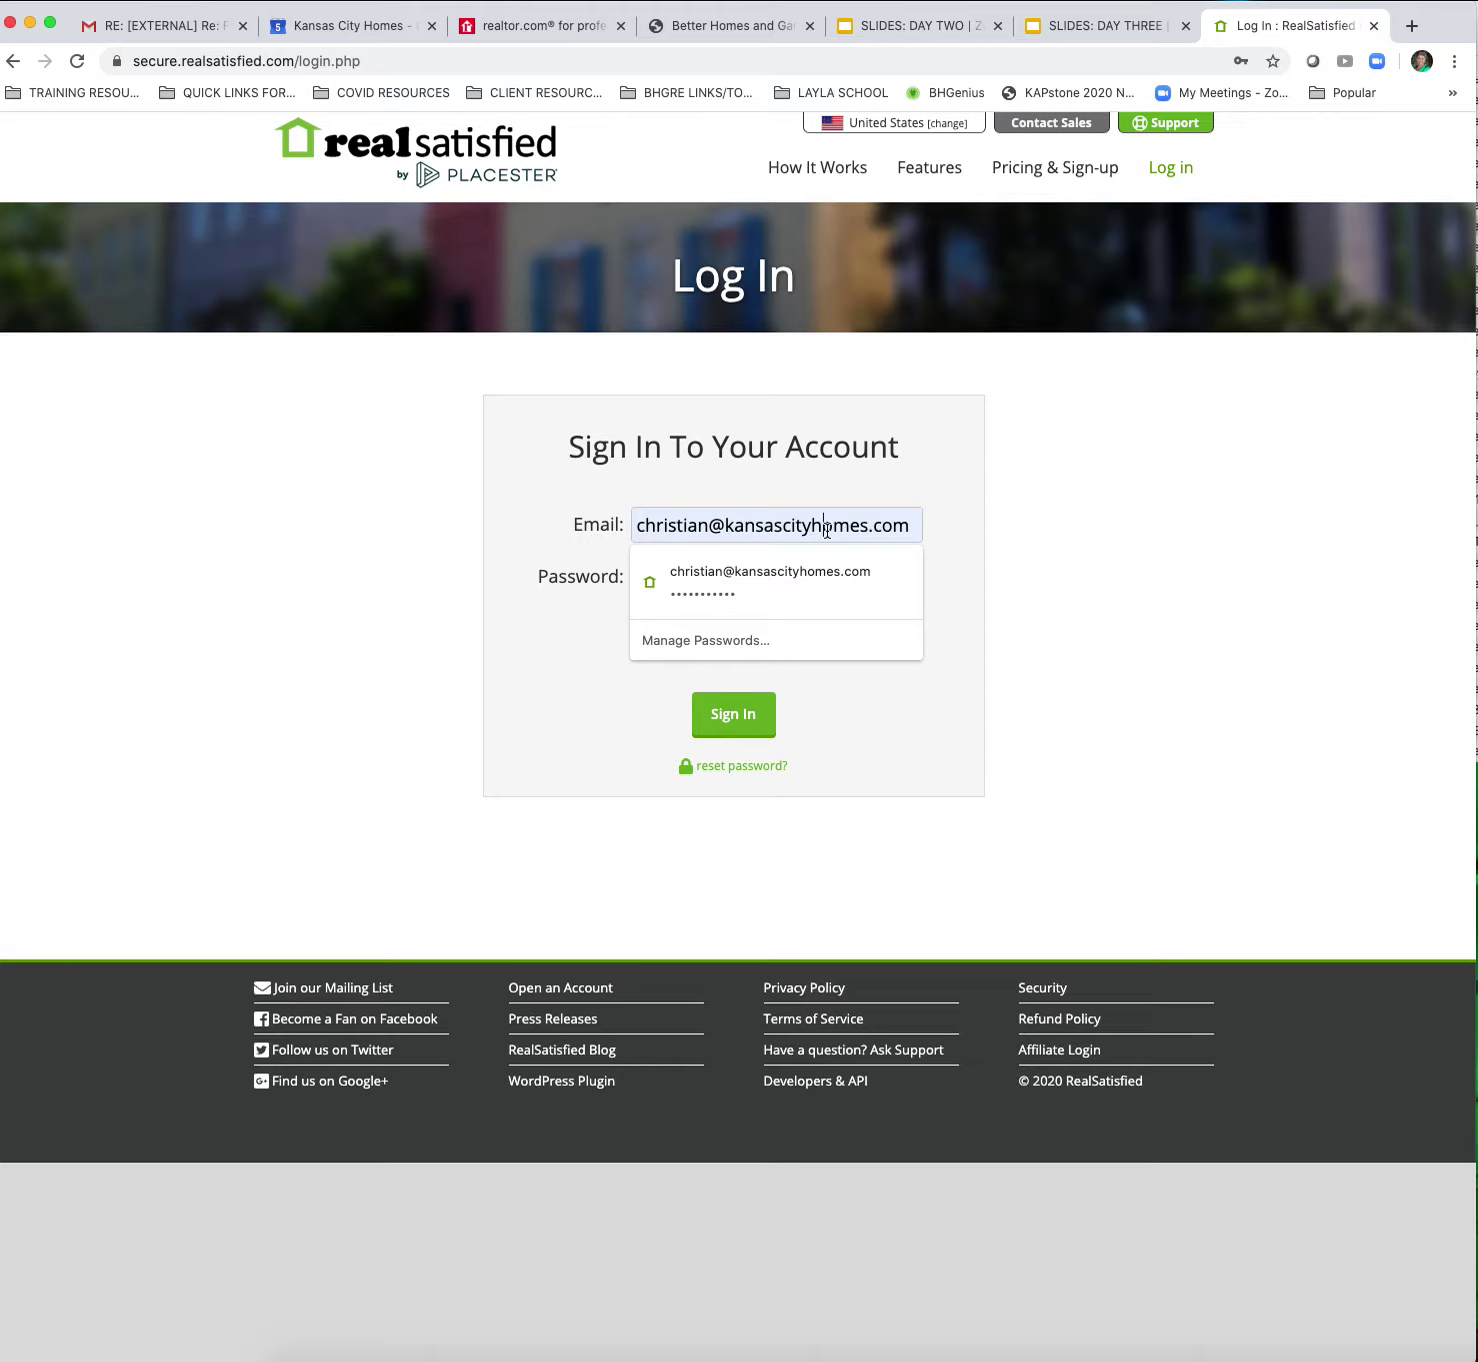
click(786, 581)
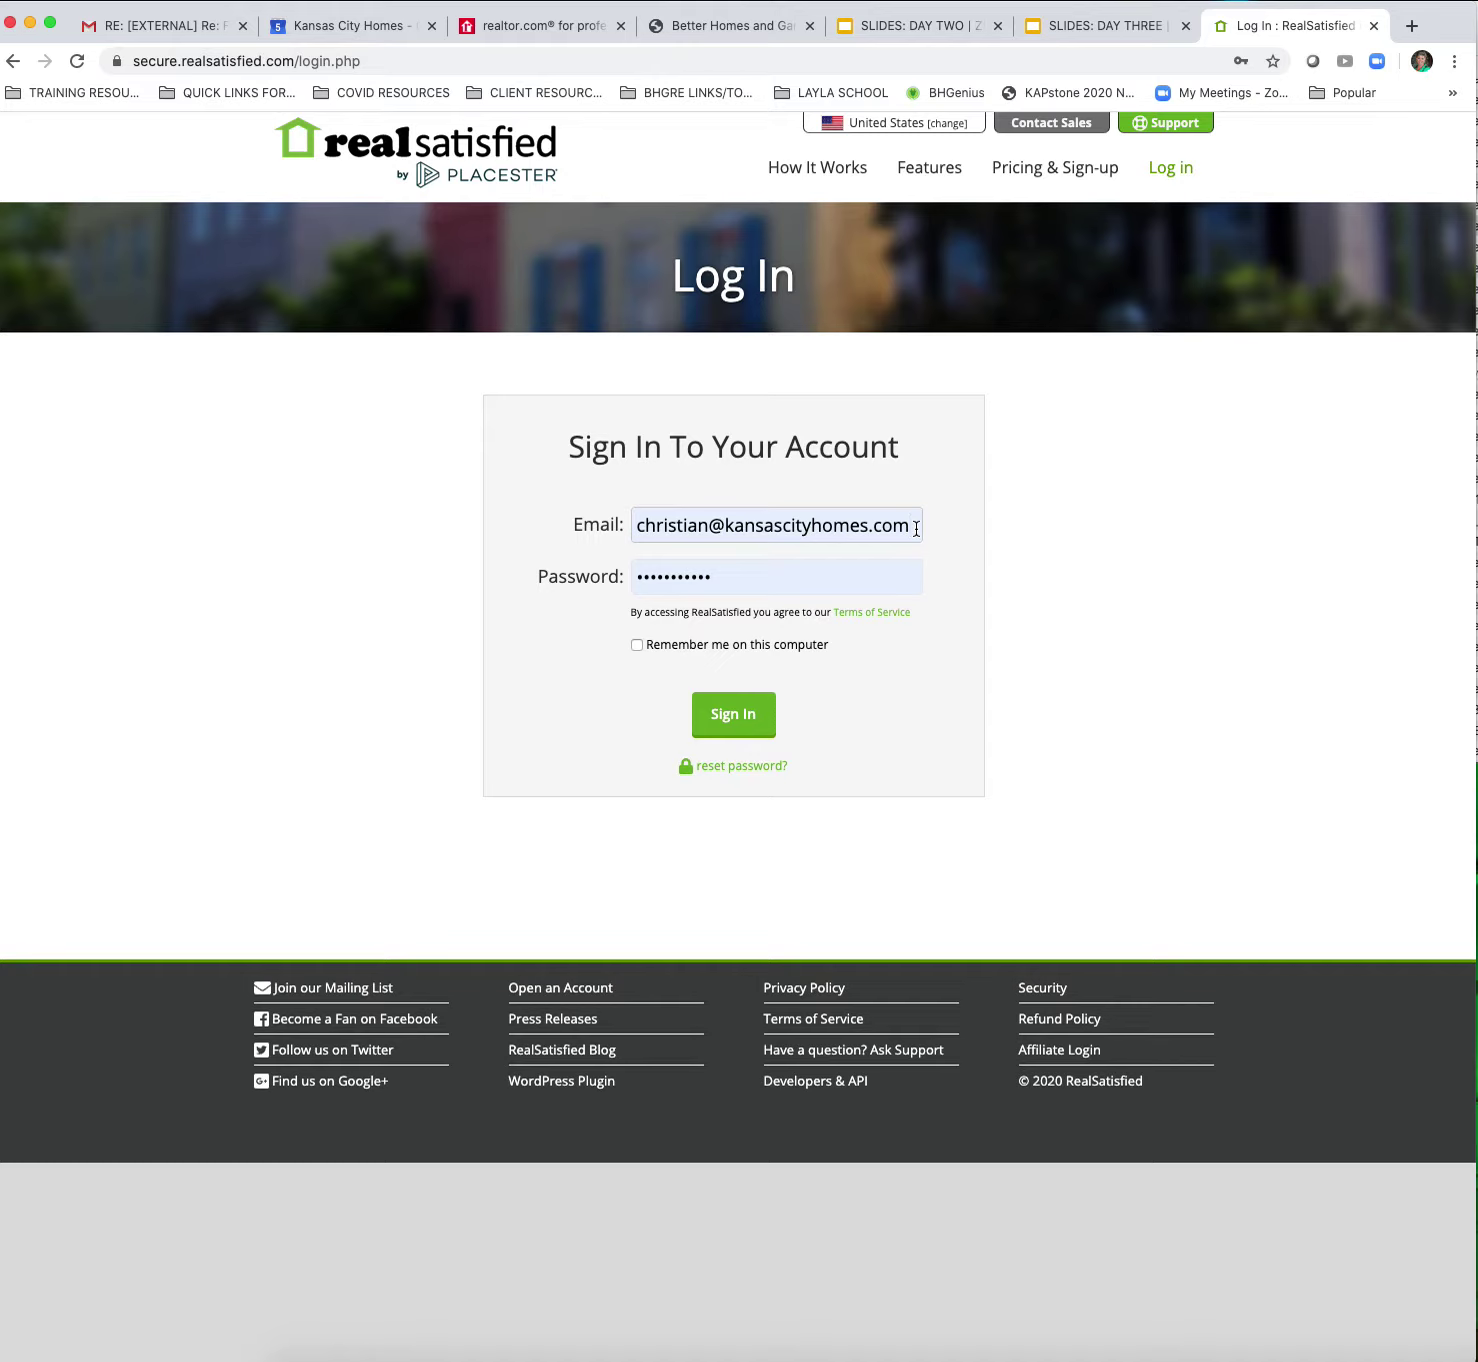
click(728, 580)
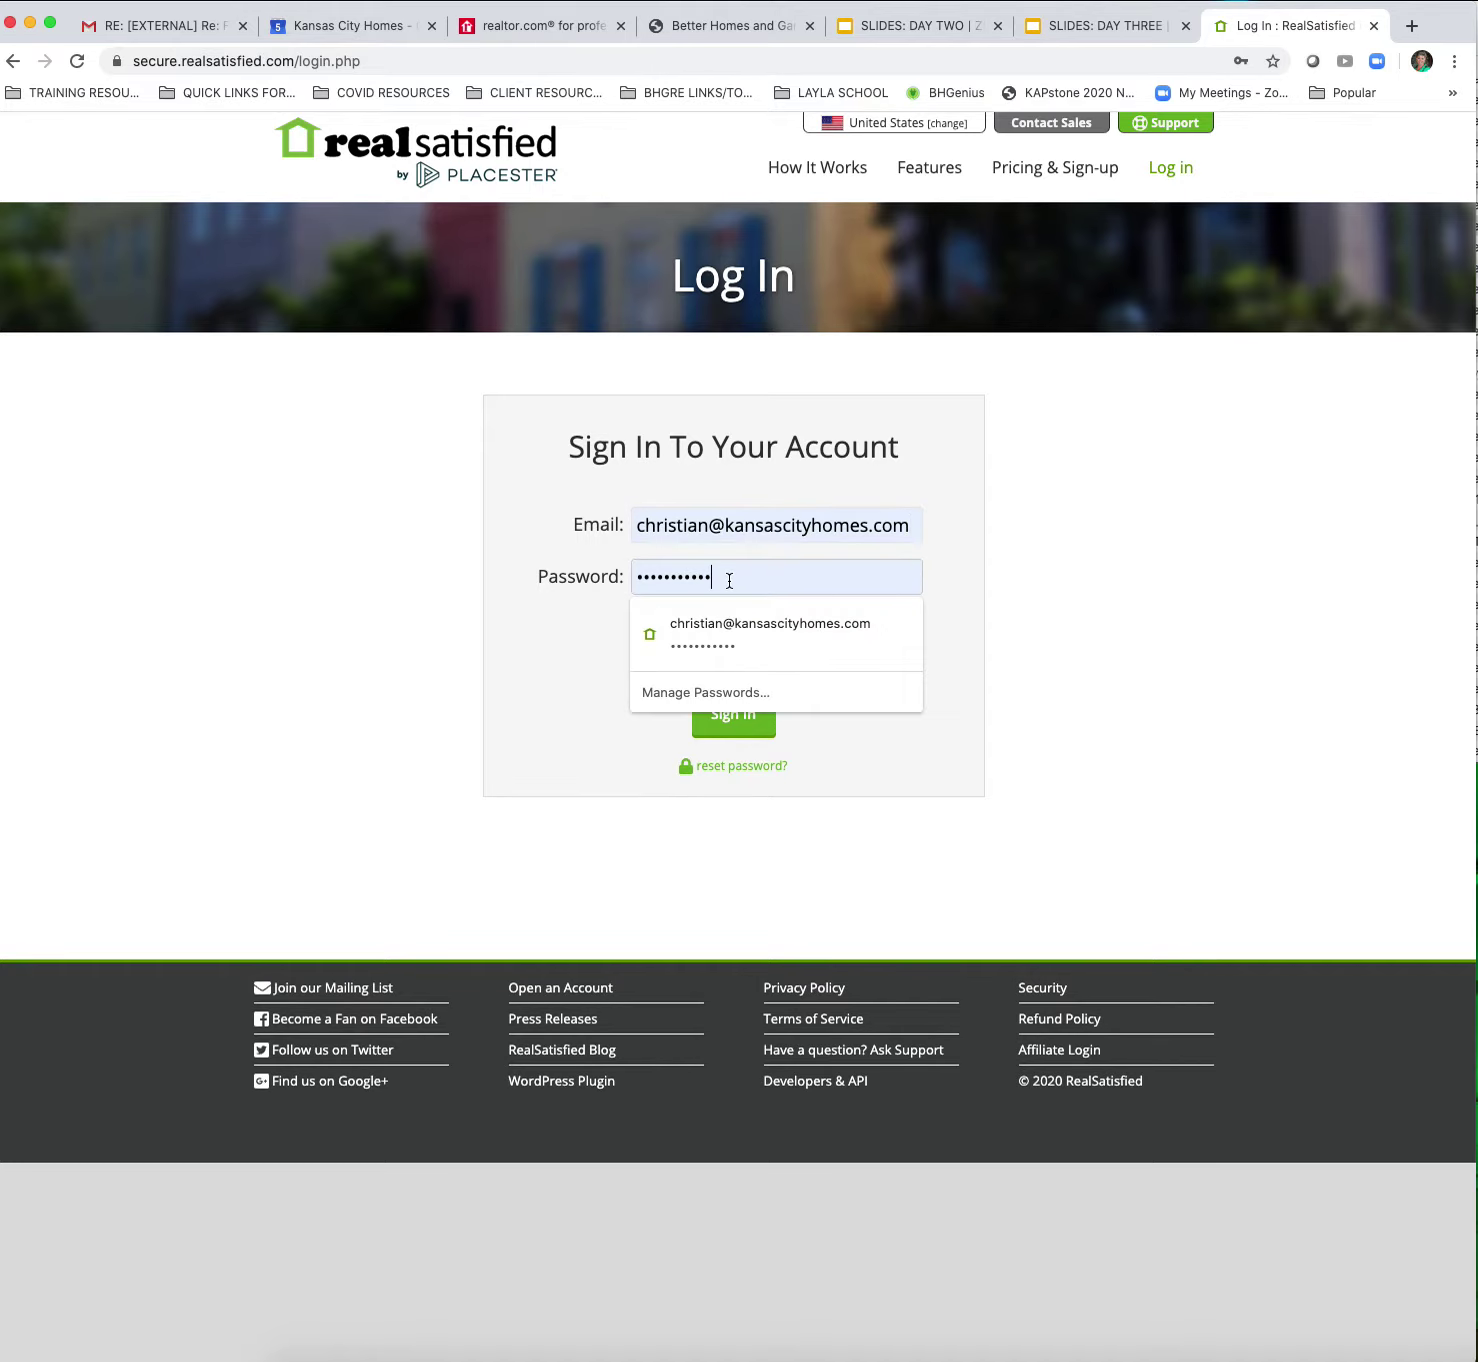
click(766, 628)
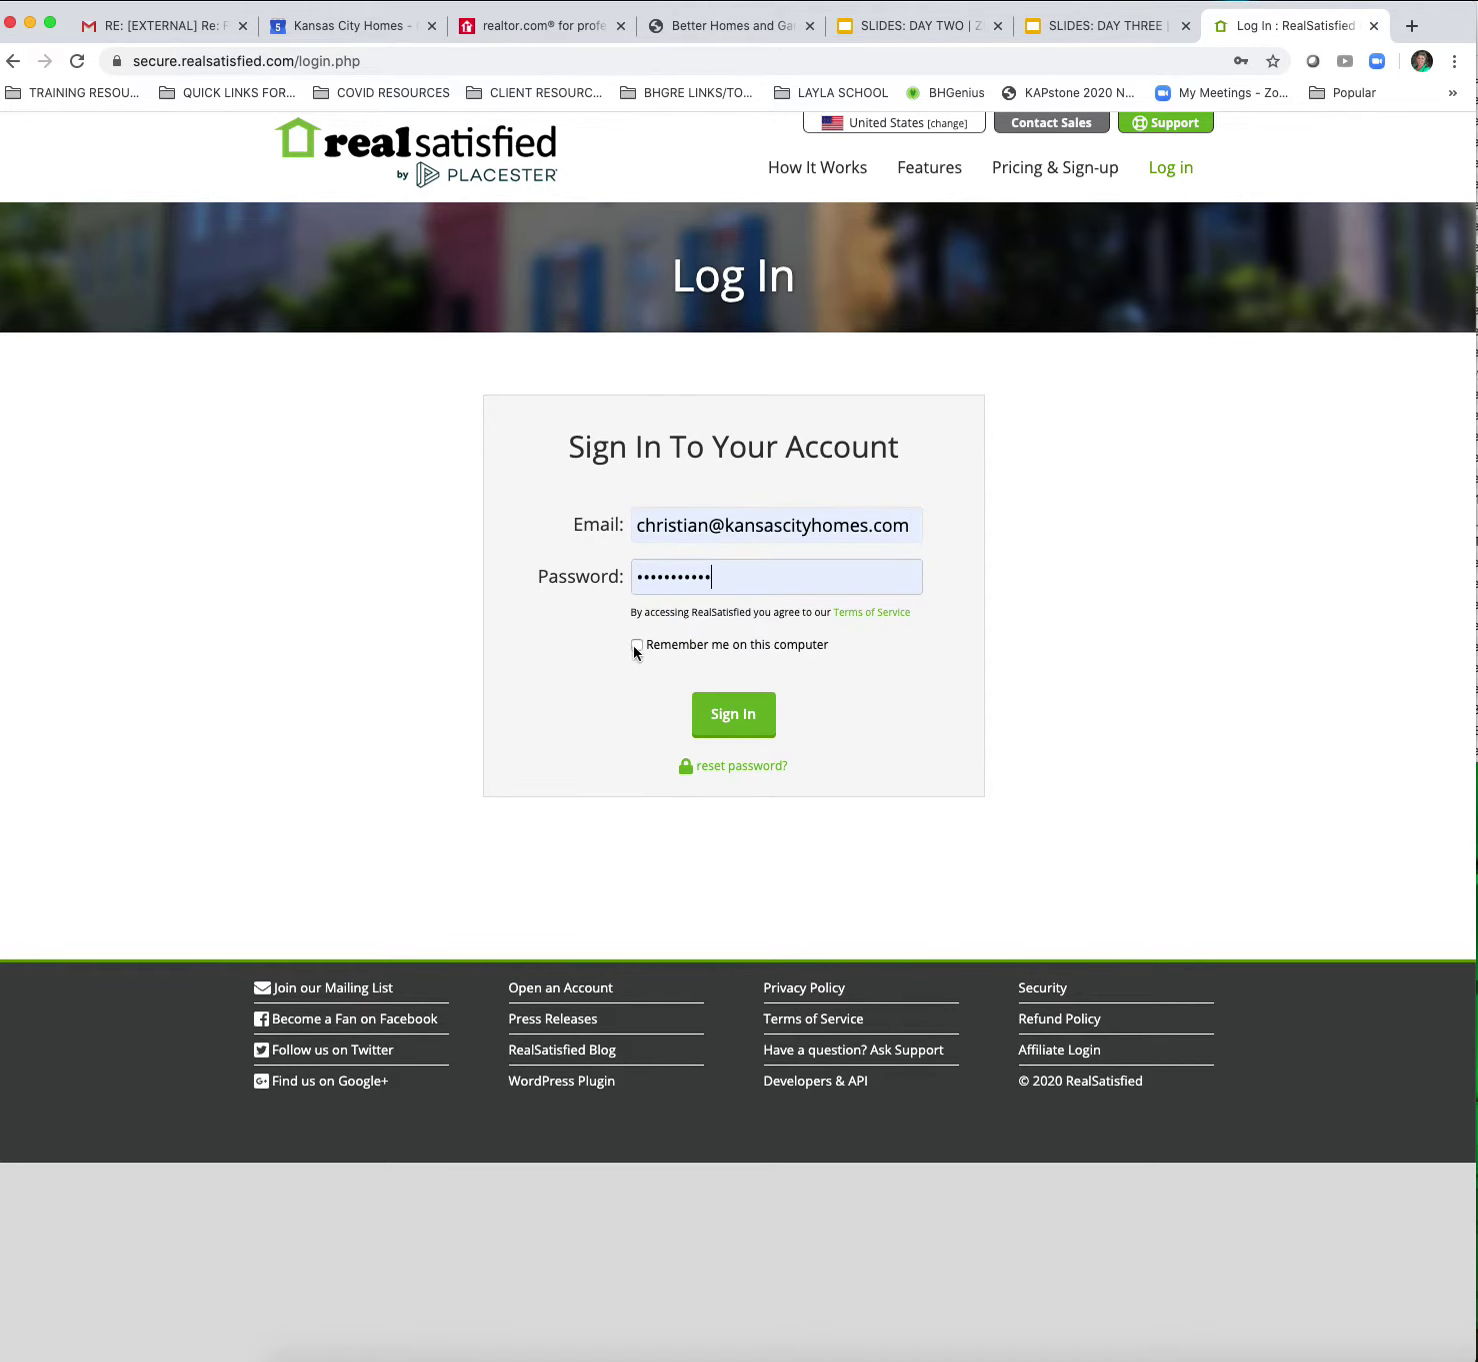
click(638, 646)
click(733, 713)
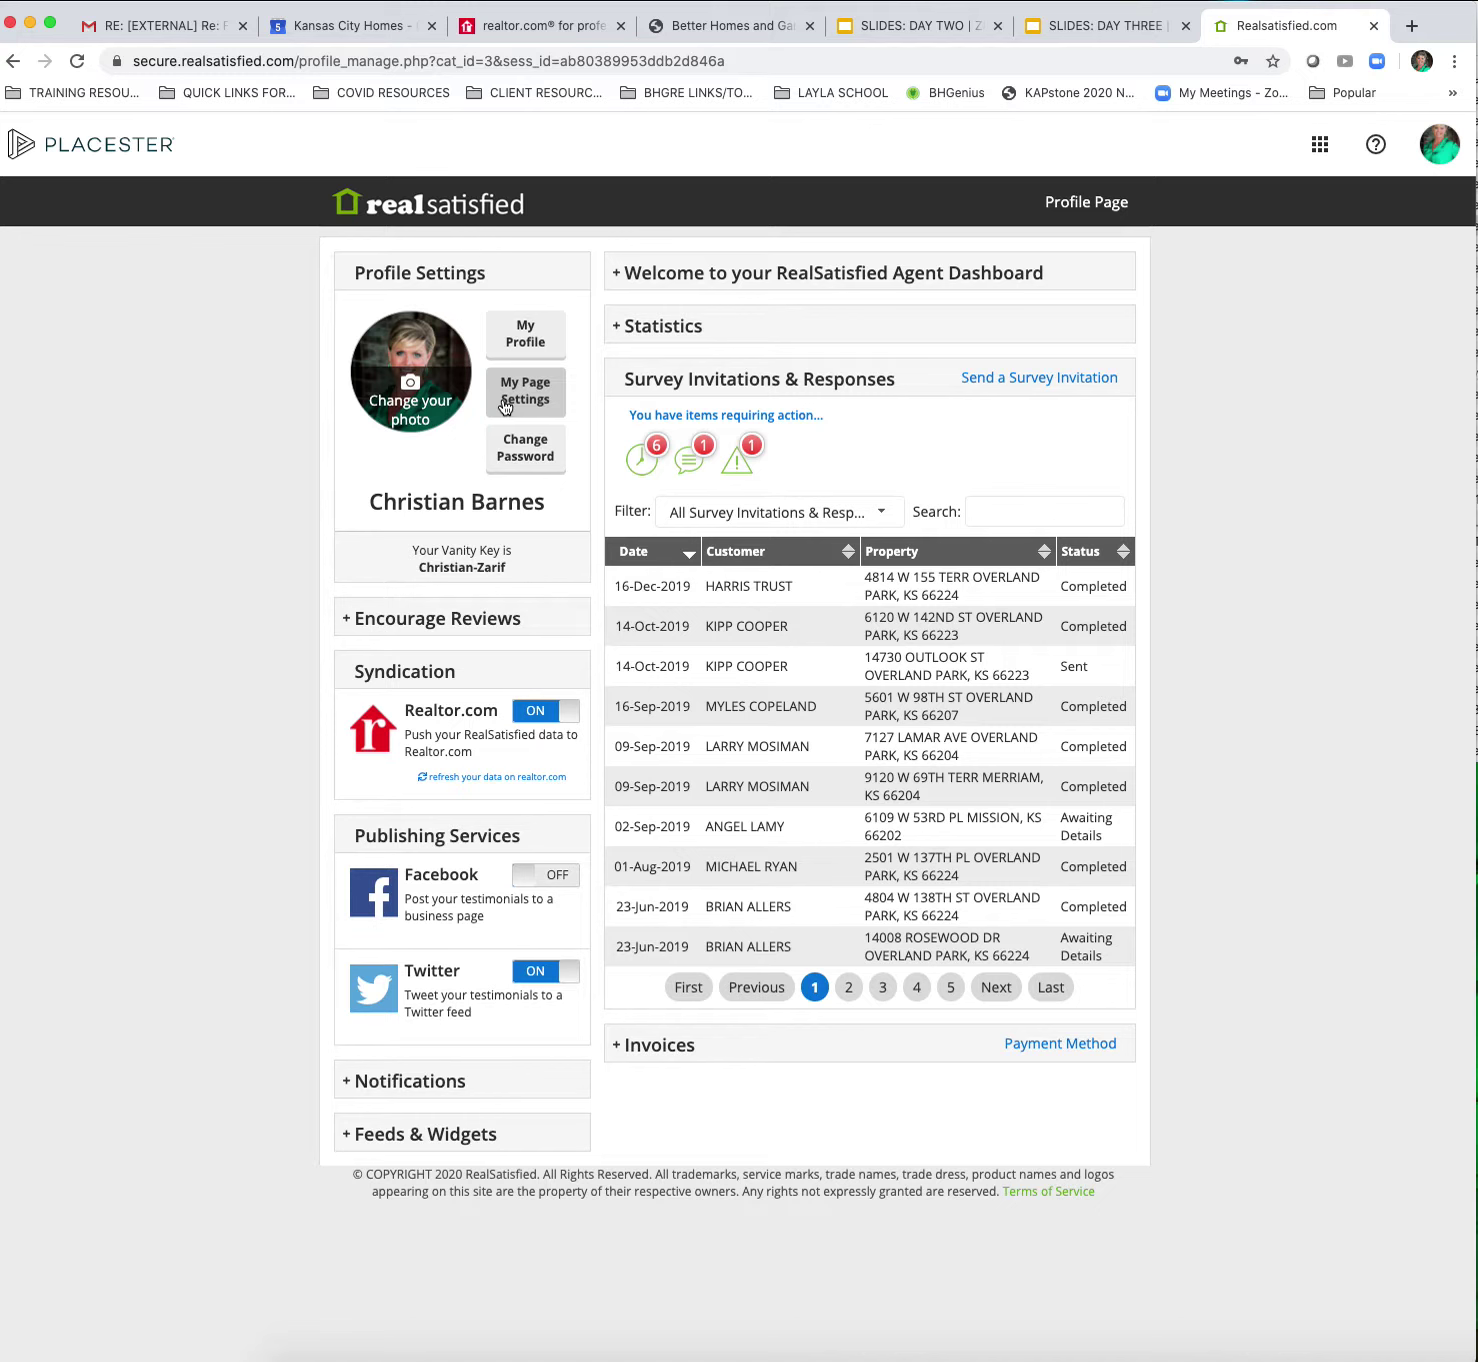
- Open the profile photo upload and its file browser, then cancel both without choosing a photo
click(407, 386)
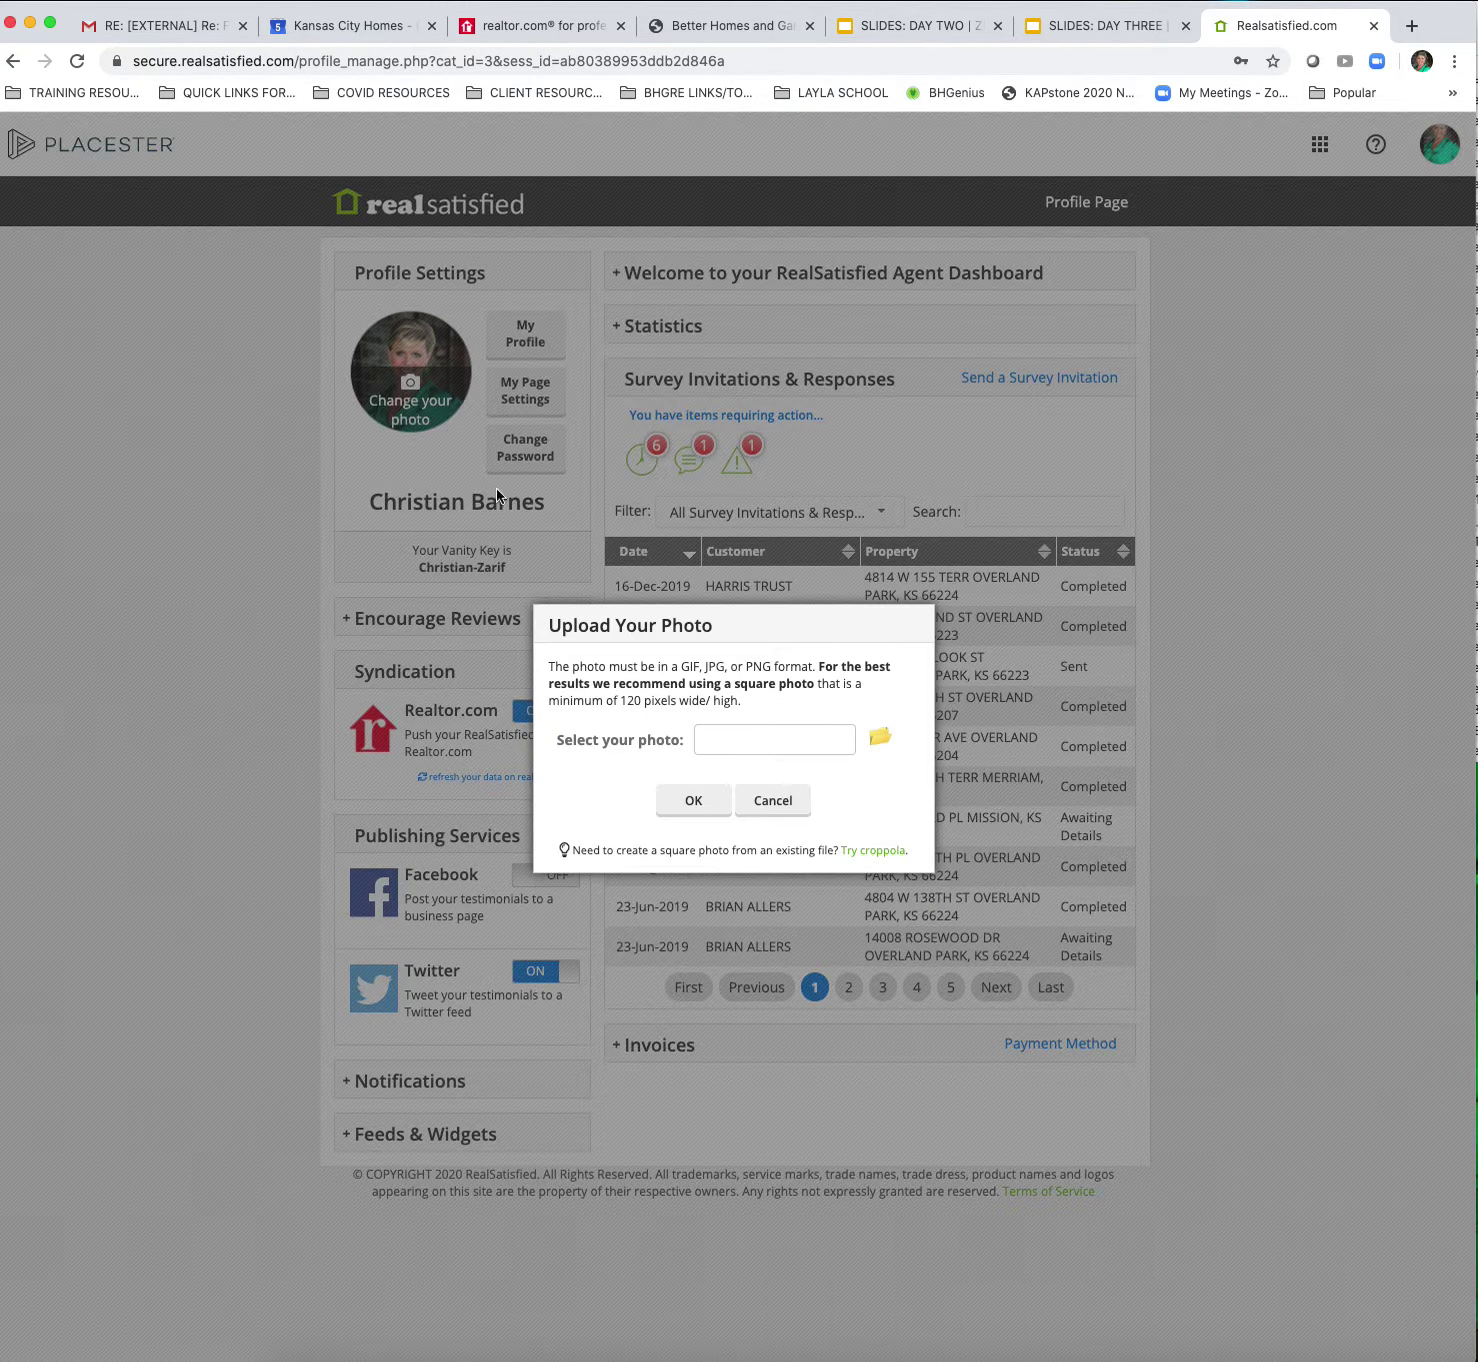
click(878, 741)
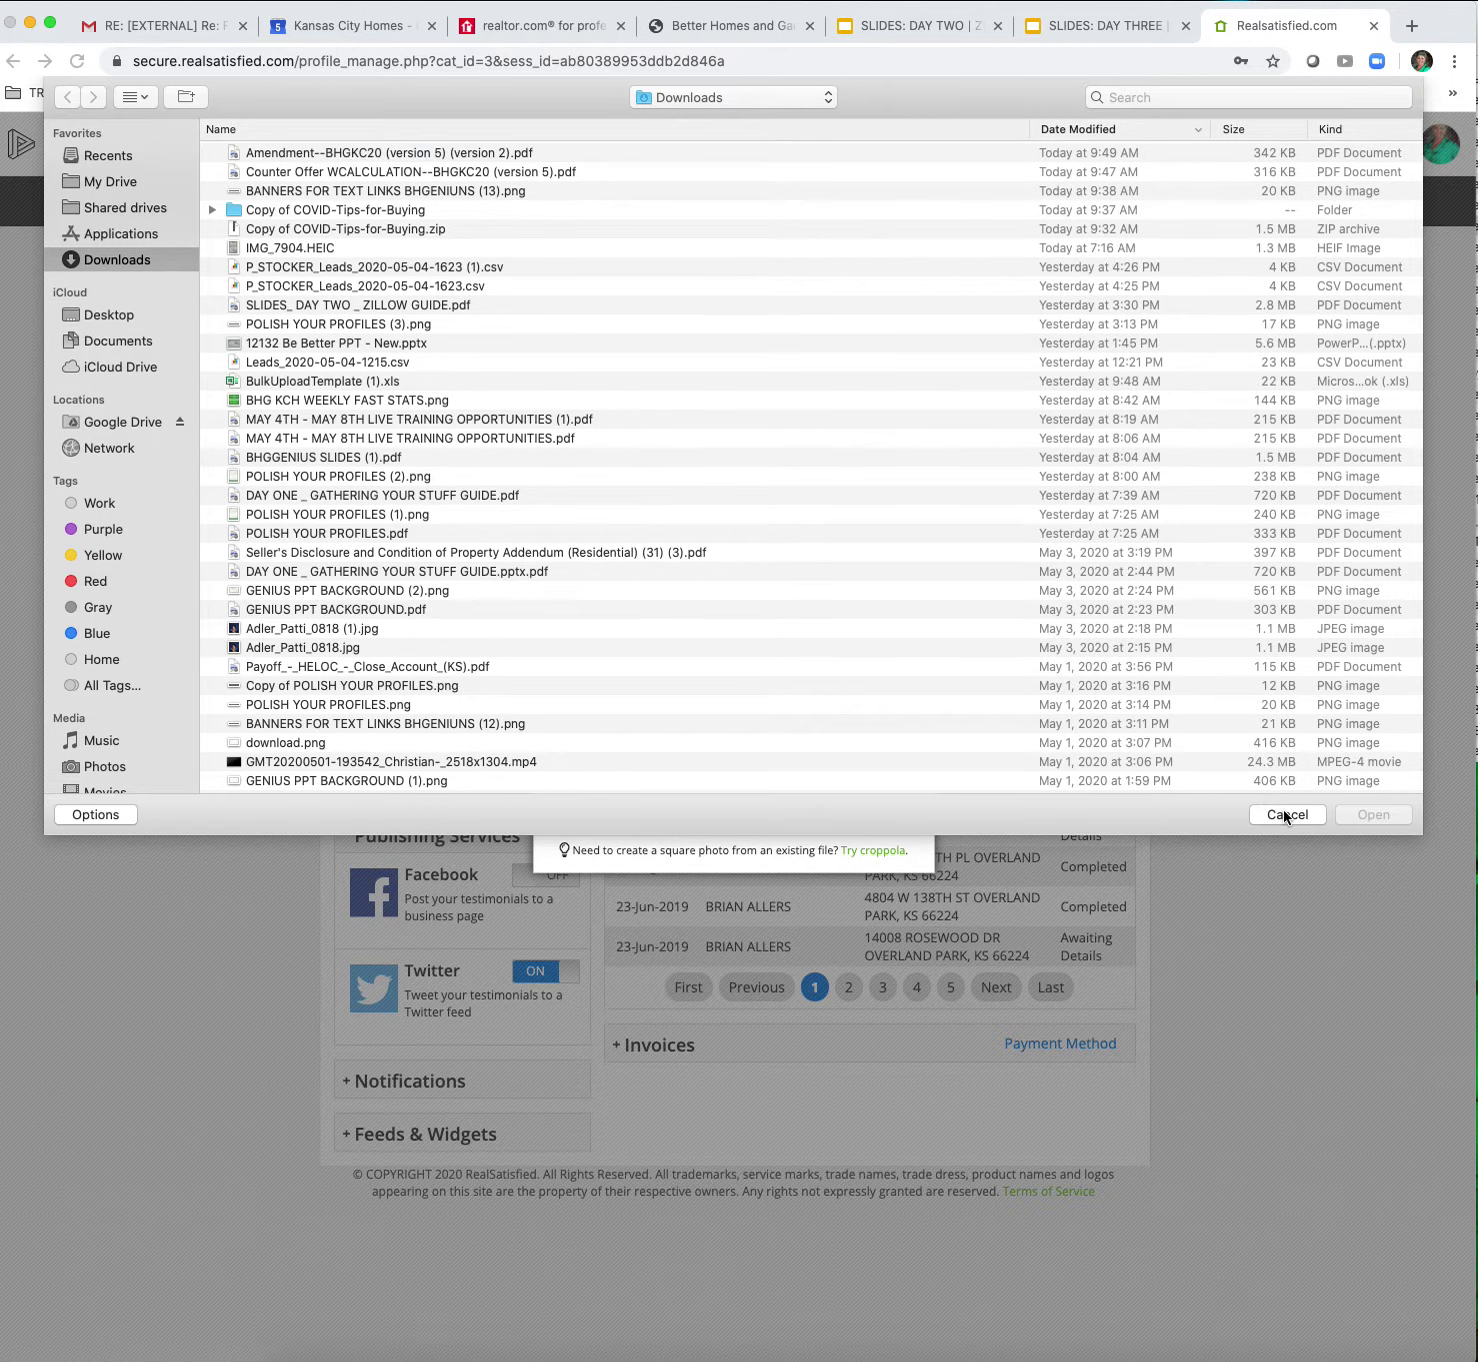
click(1284, 812)
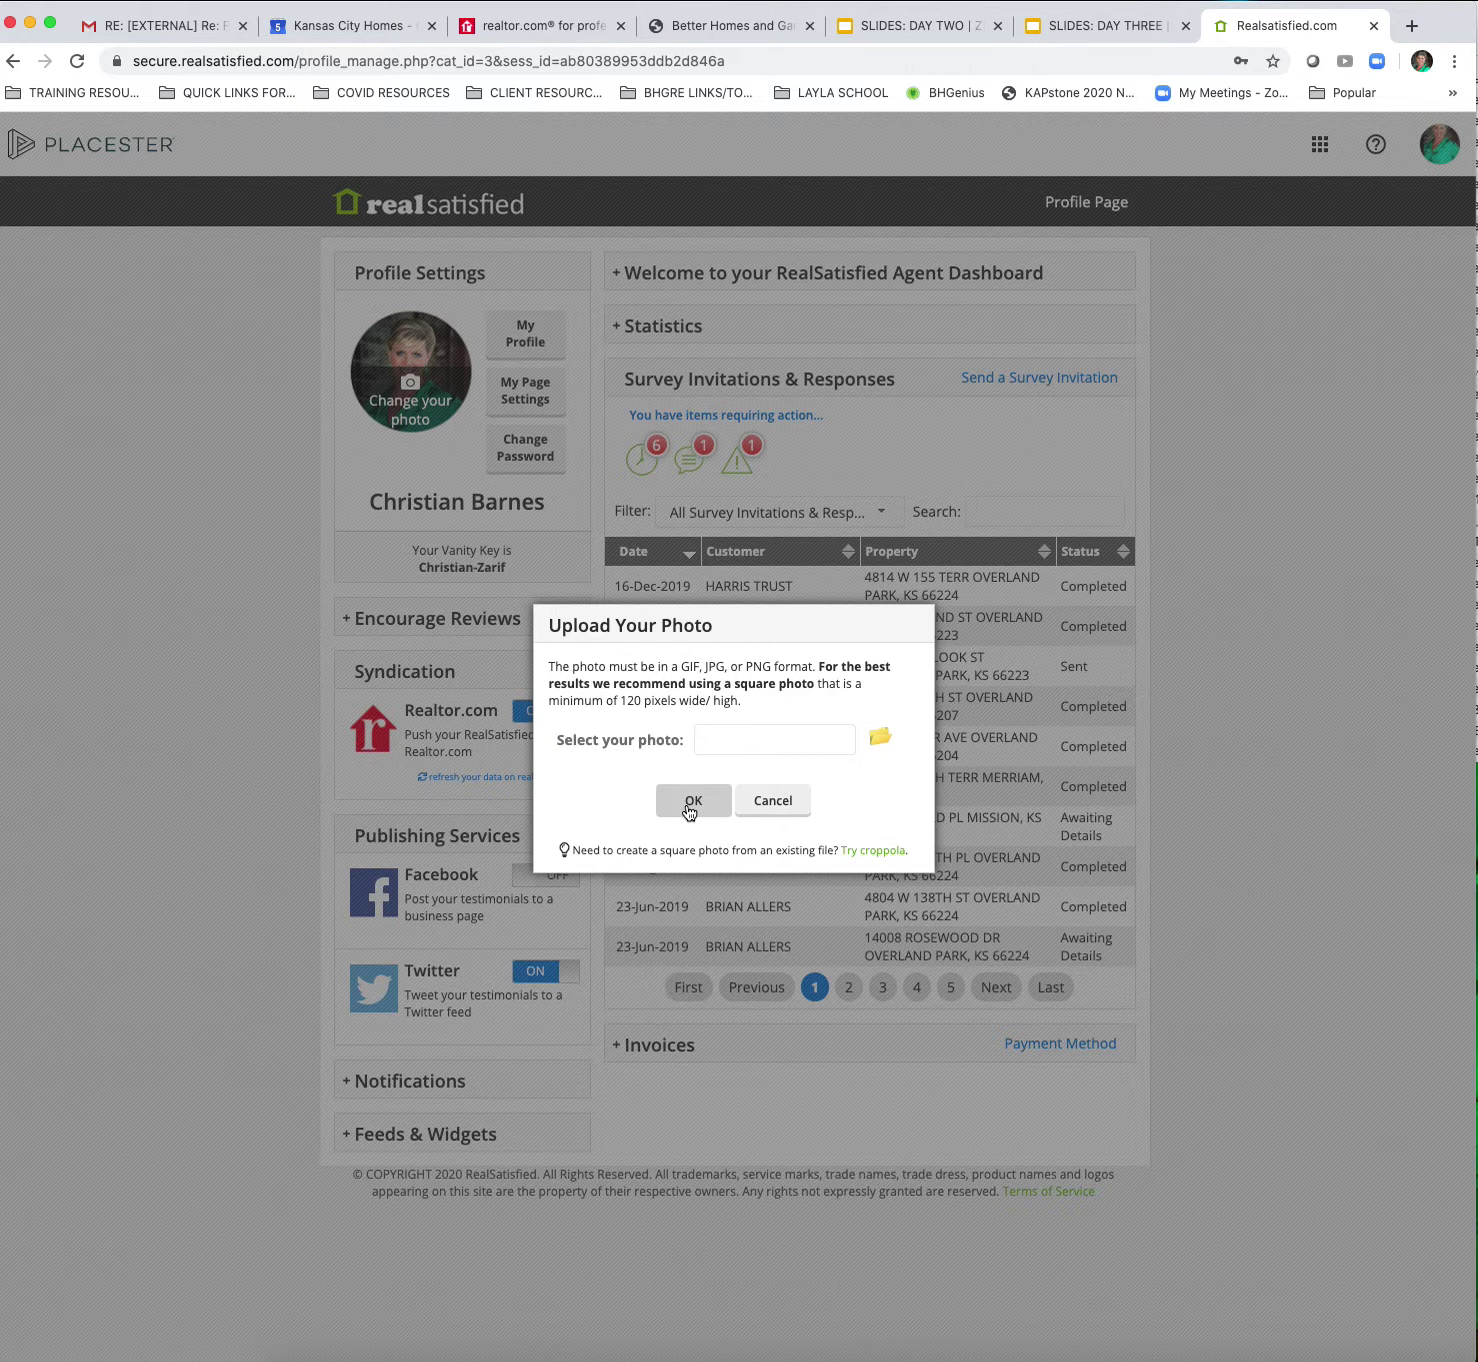
click(772, 800)
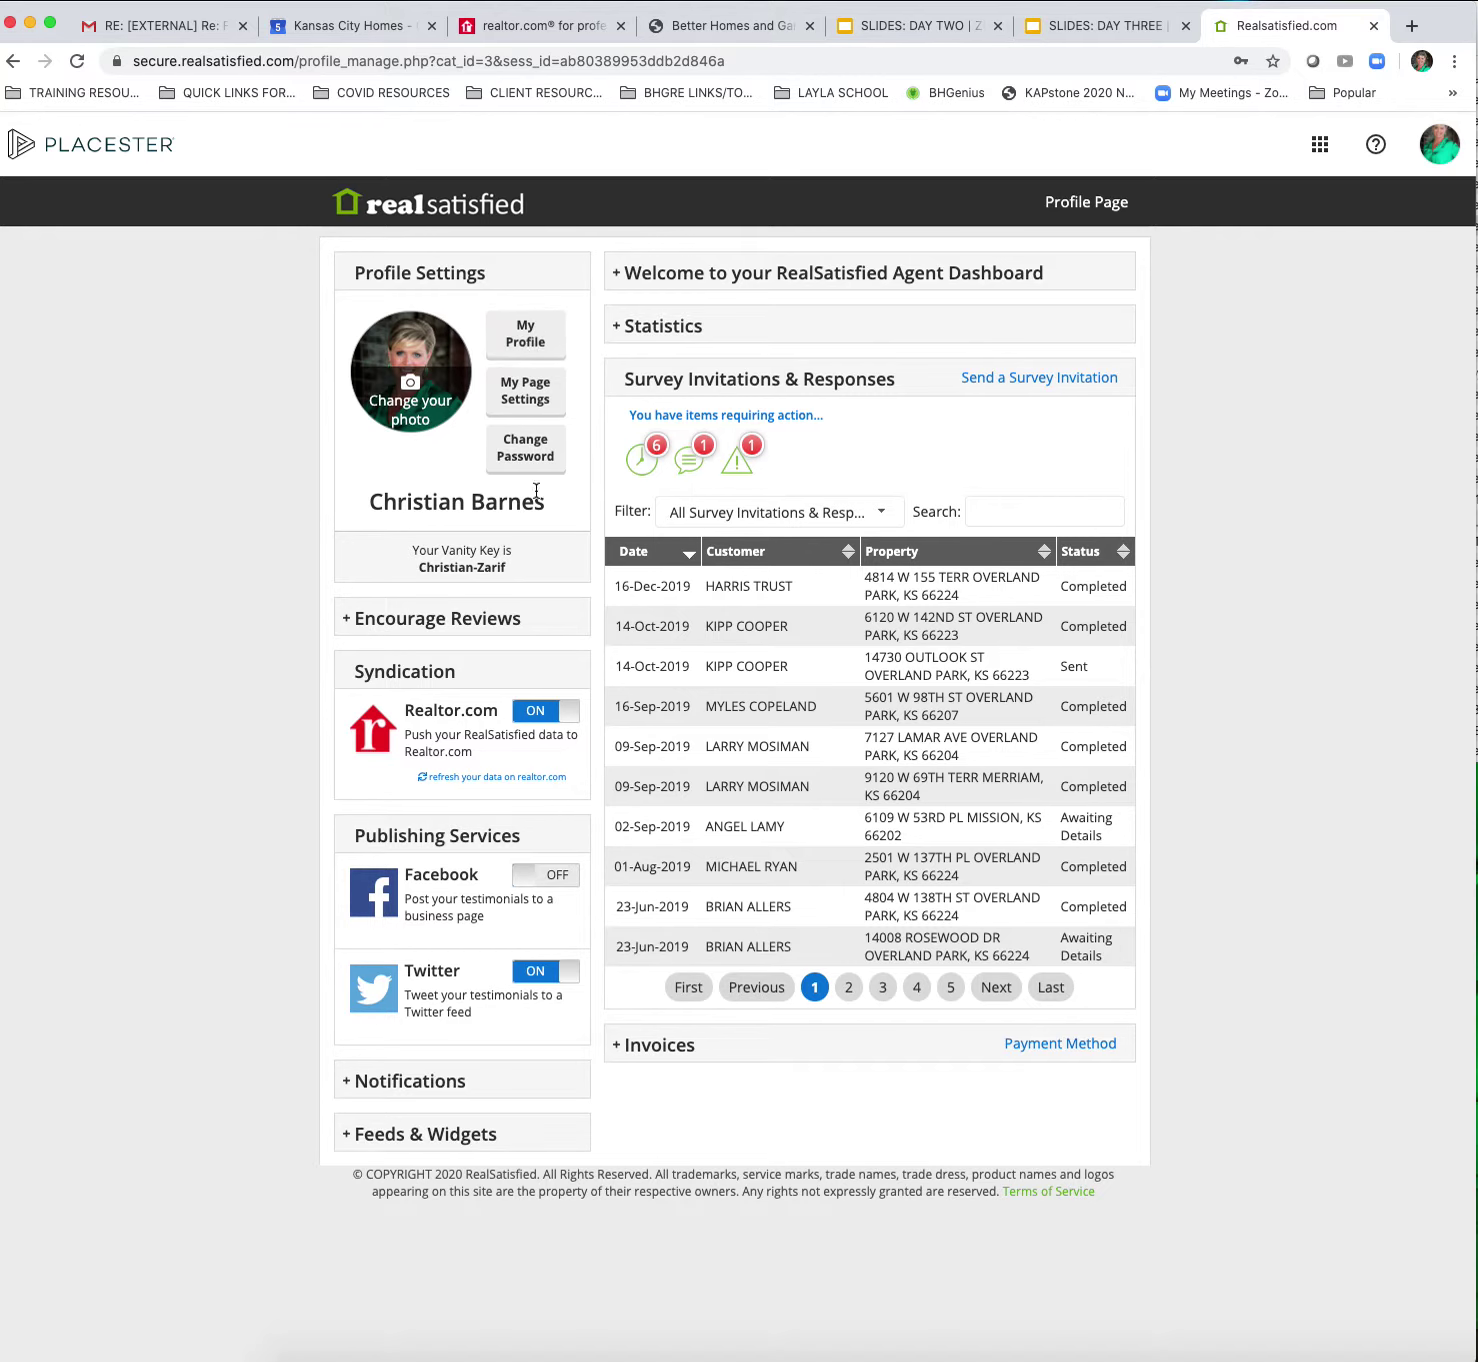
- Copy the profile's Vanity Key text to the clipboard and open a new browser tab
drag(363, 501, 565, 501)
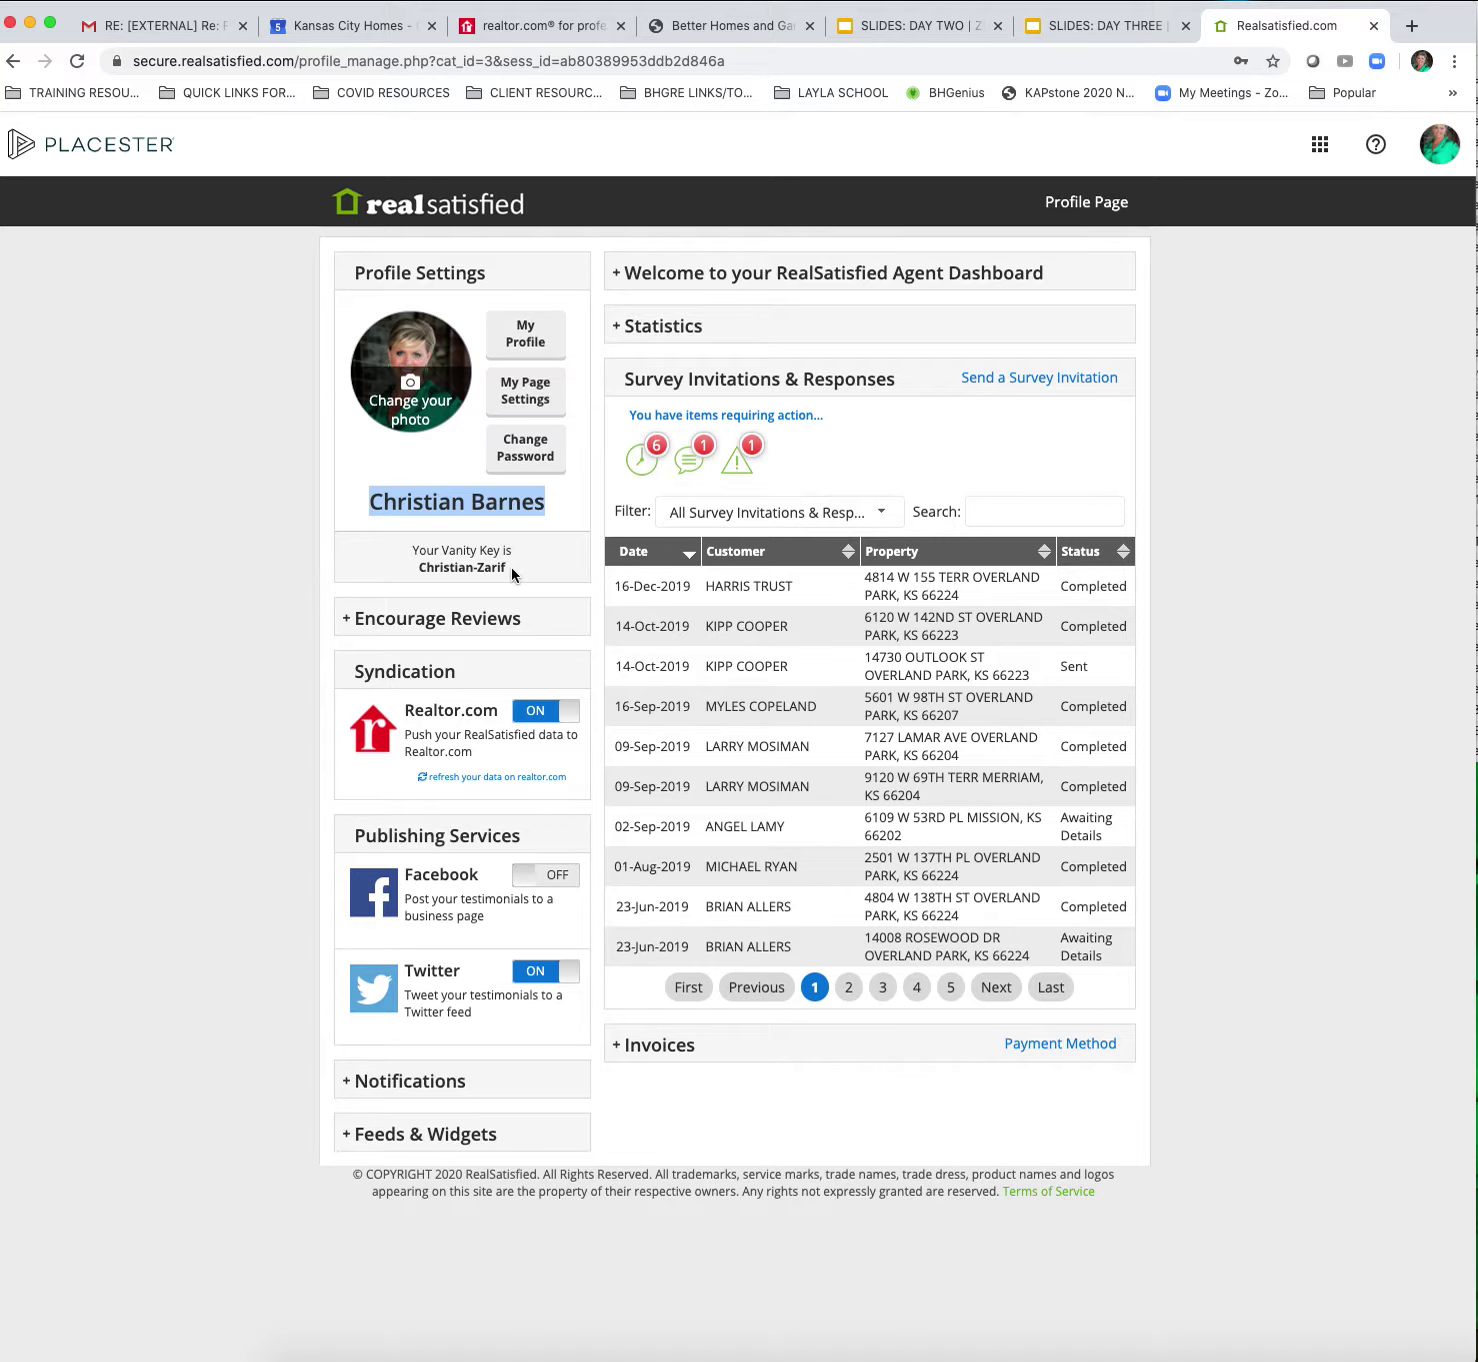
drag(511, 568, 417, 565)
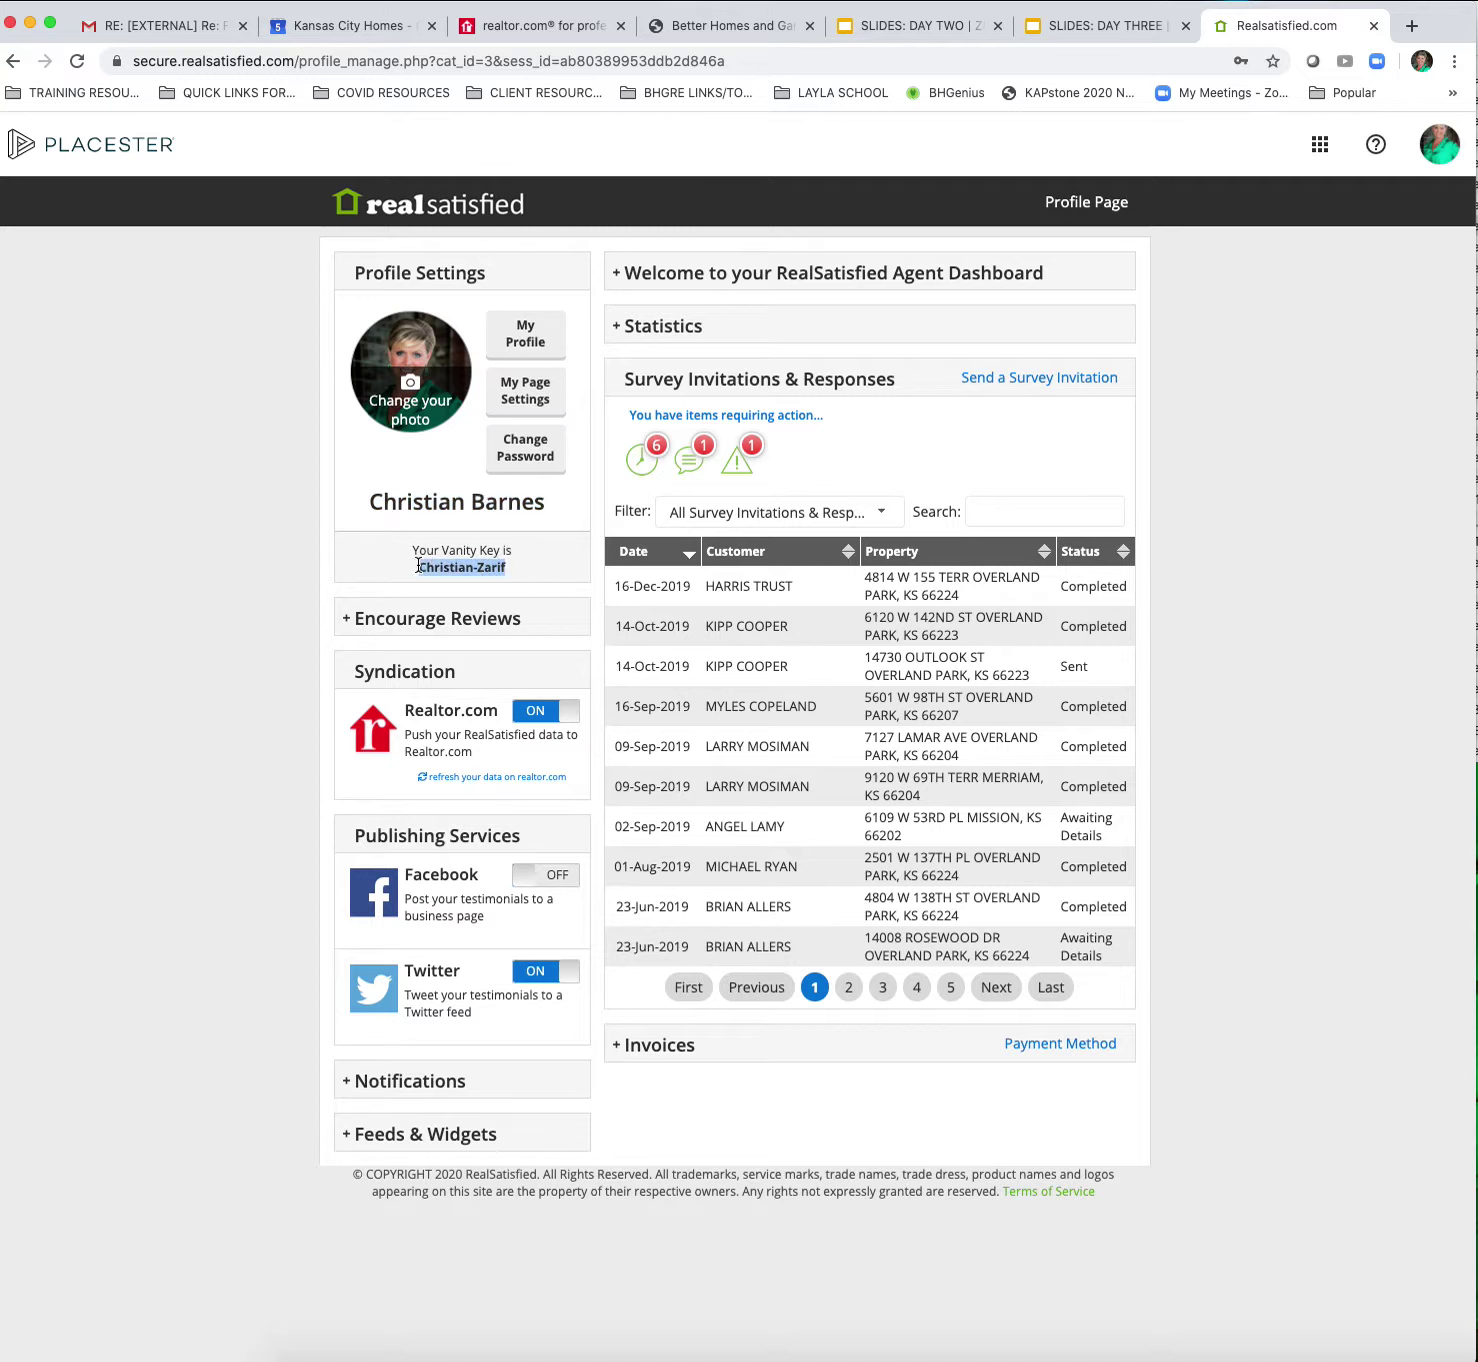
click(539, 570)
drag(496, 564, 402, 564)
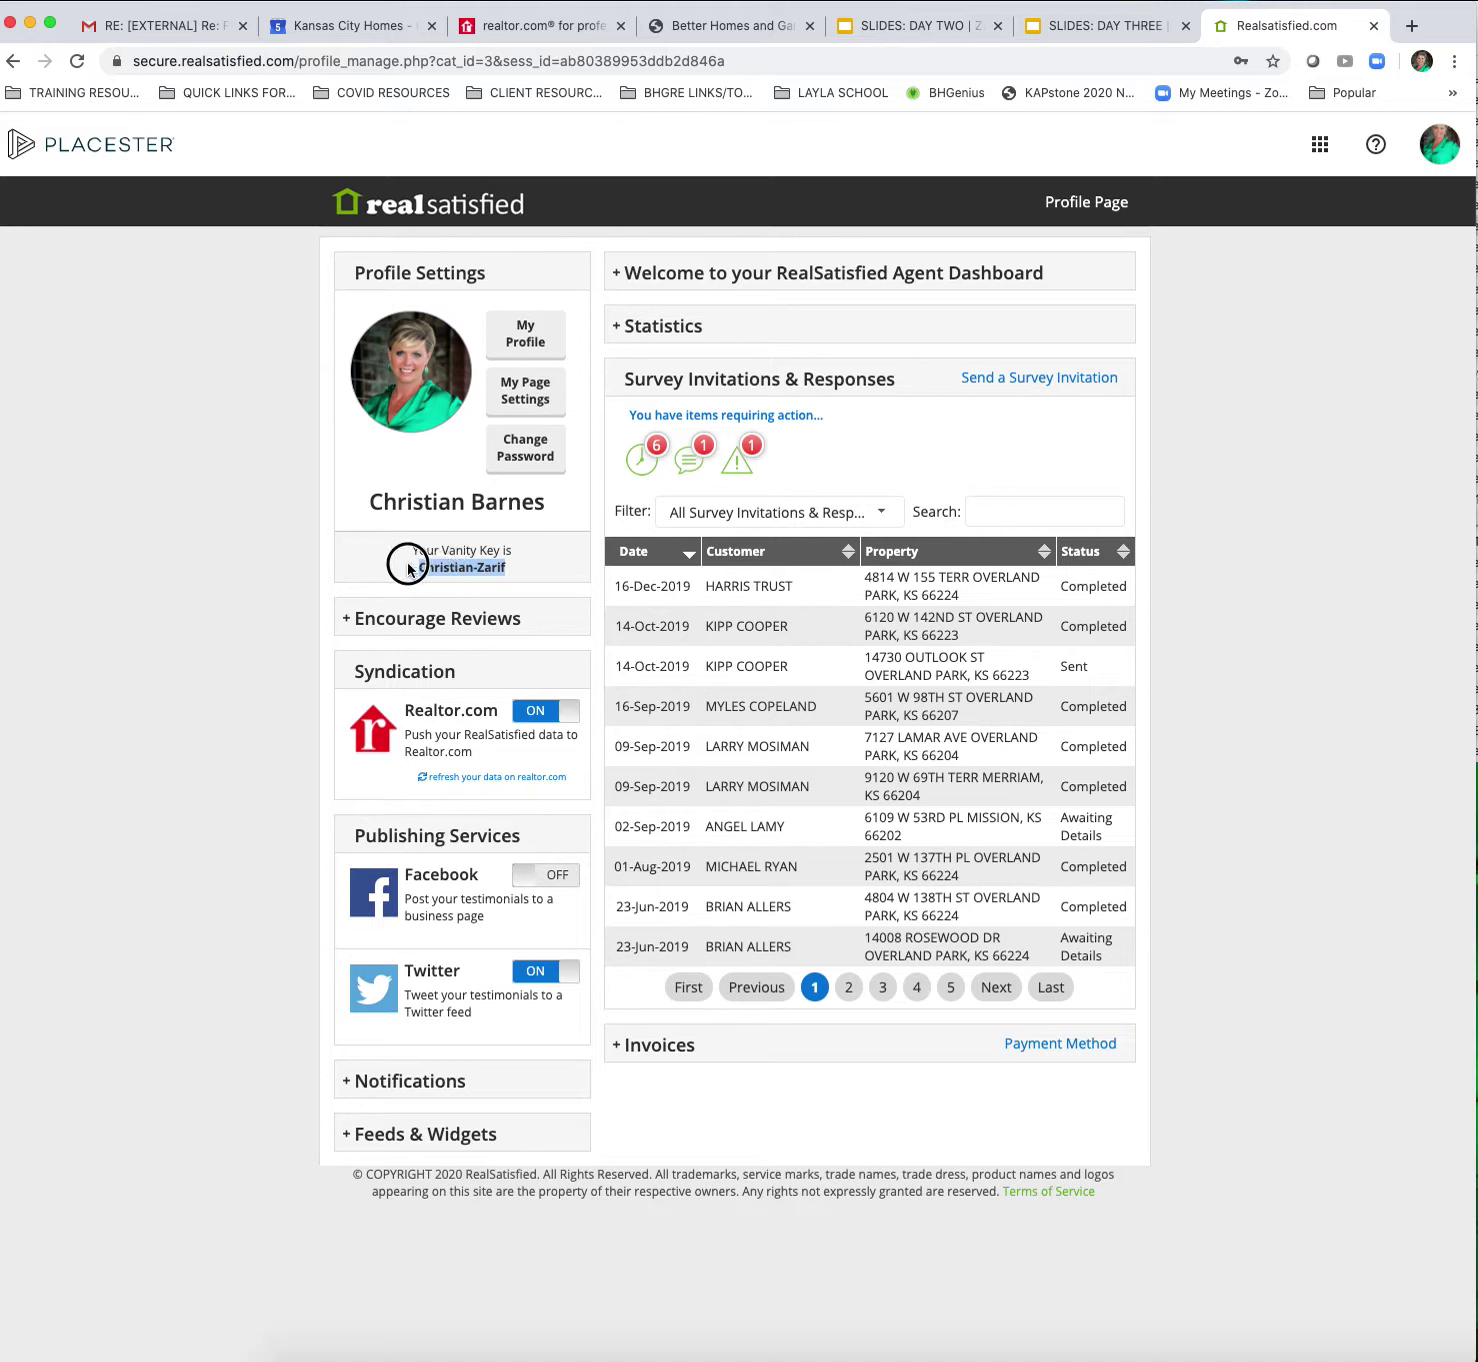
right_click(476, 568)
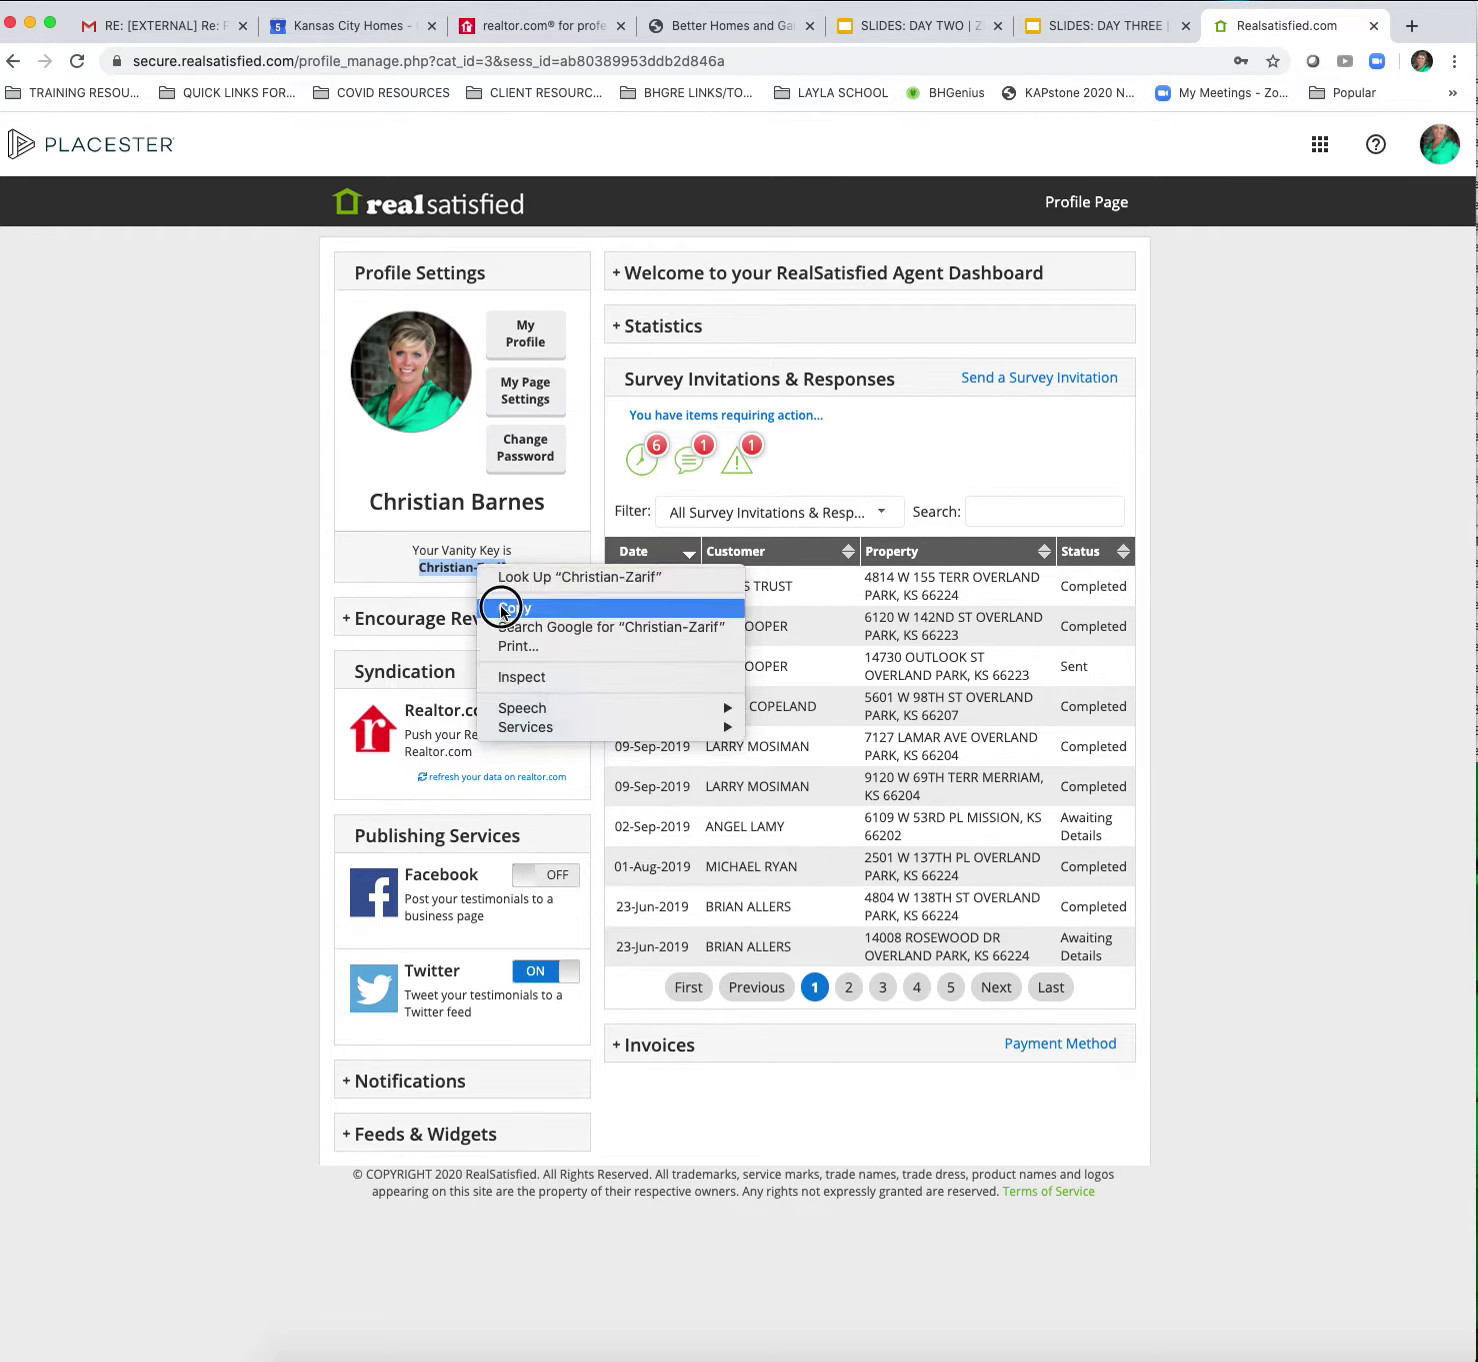
click(498, 608)
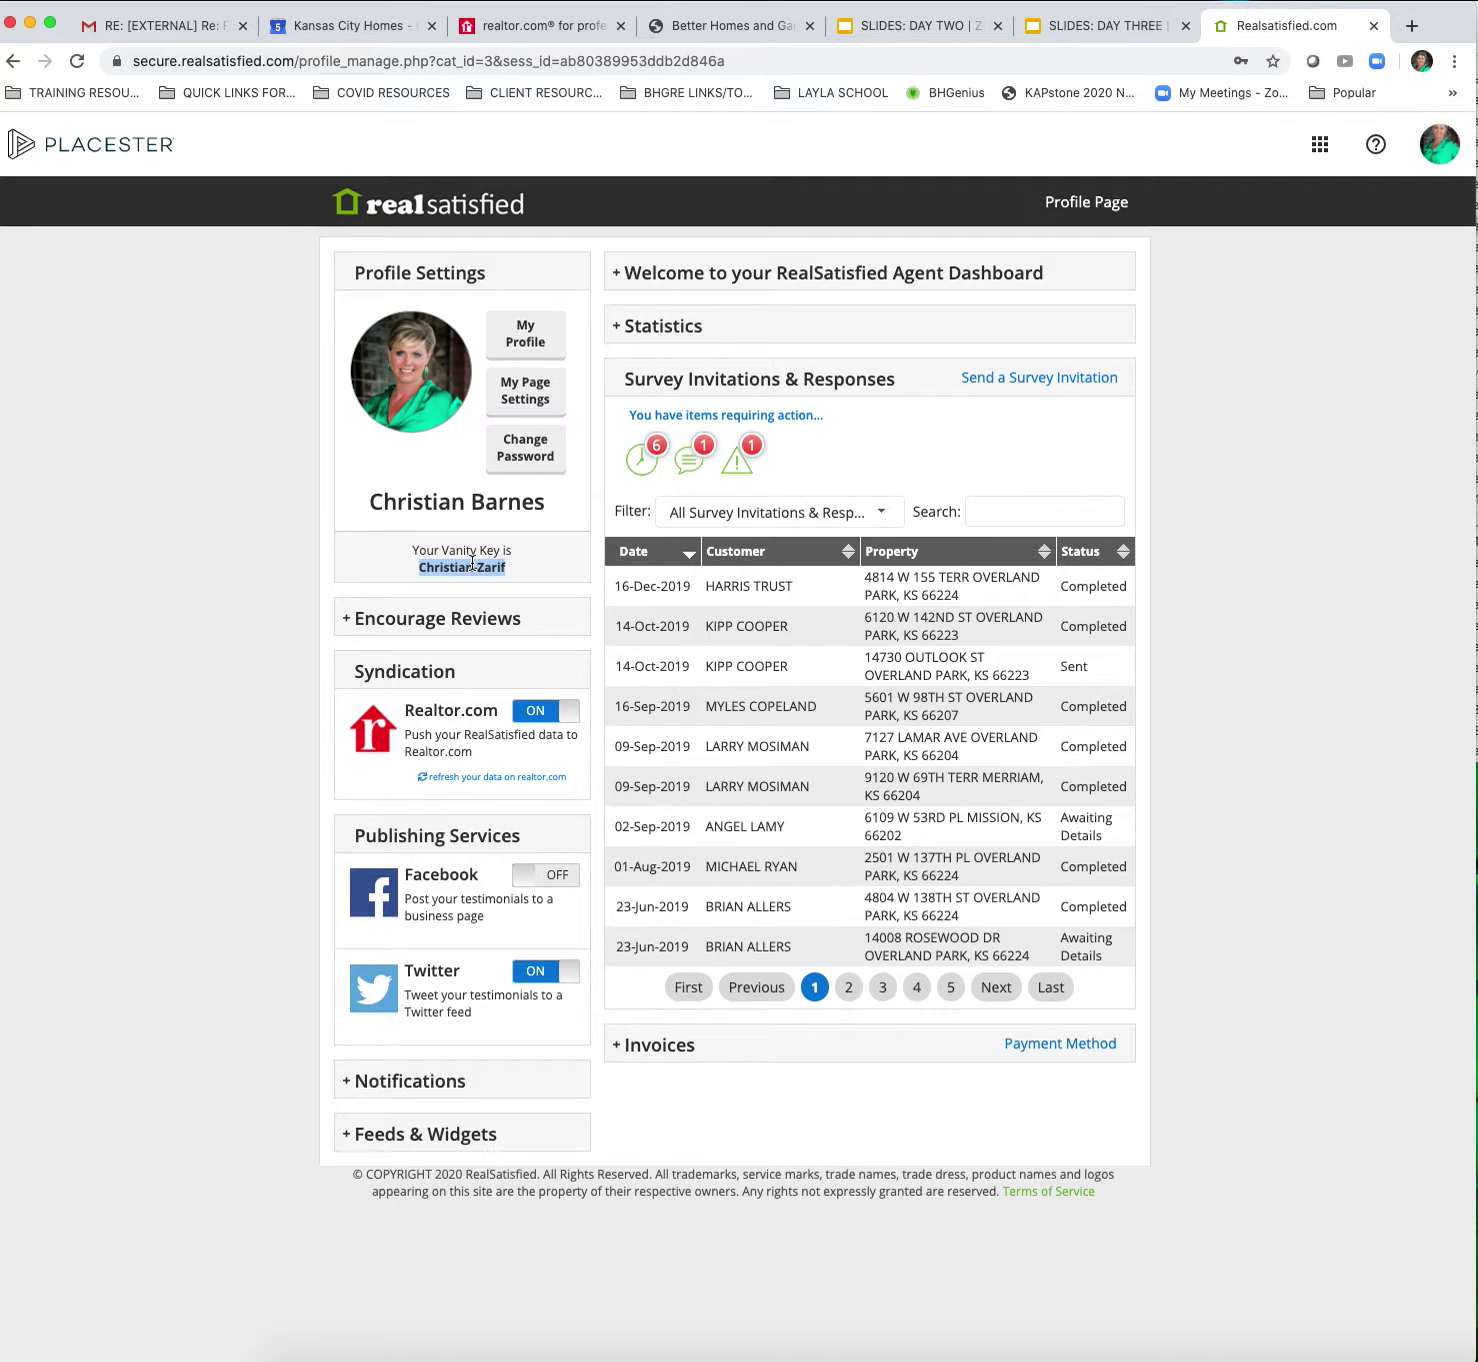
click(1412, 26)
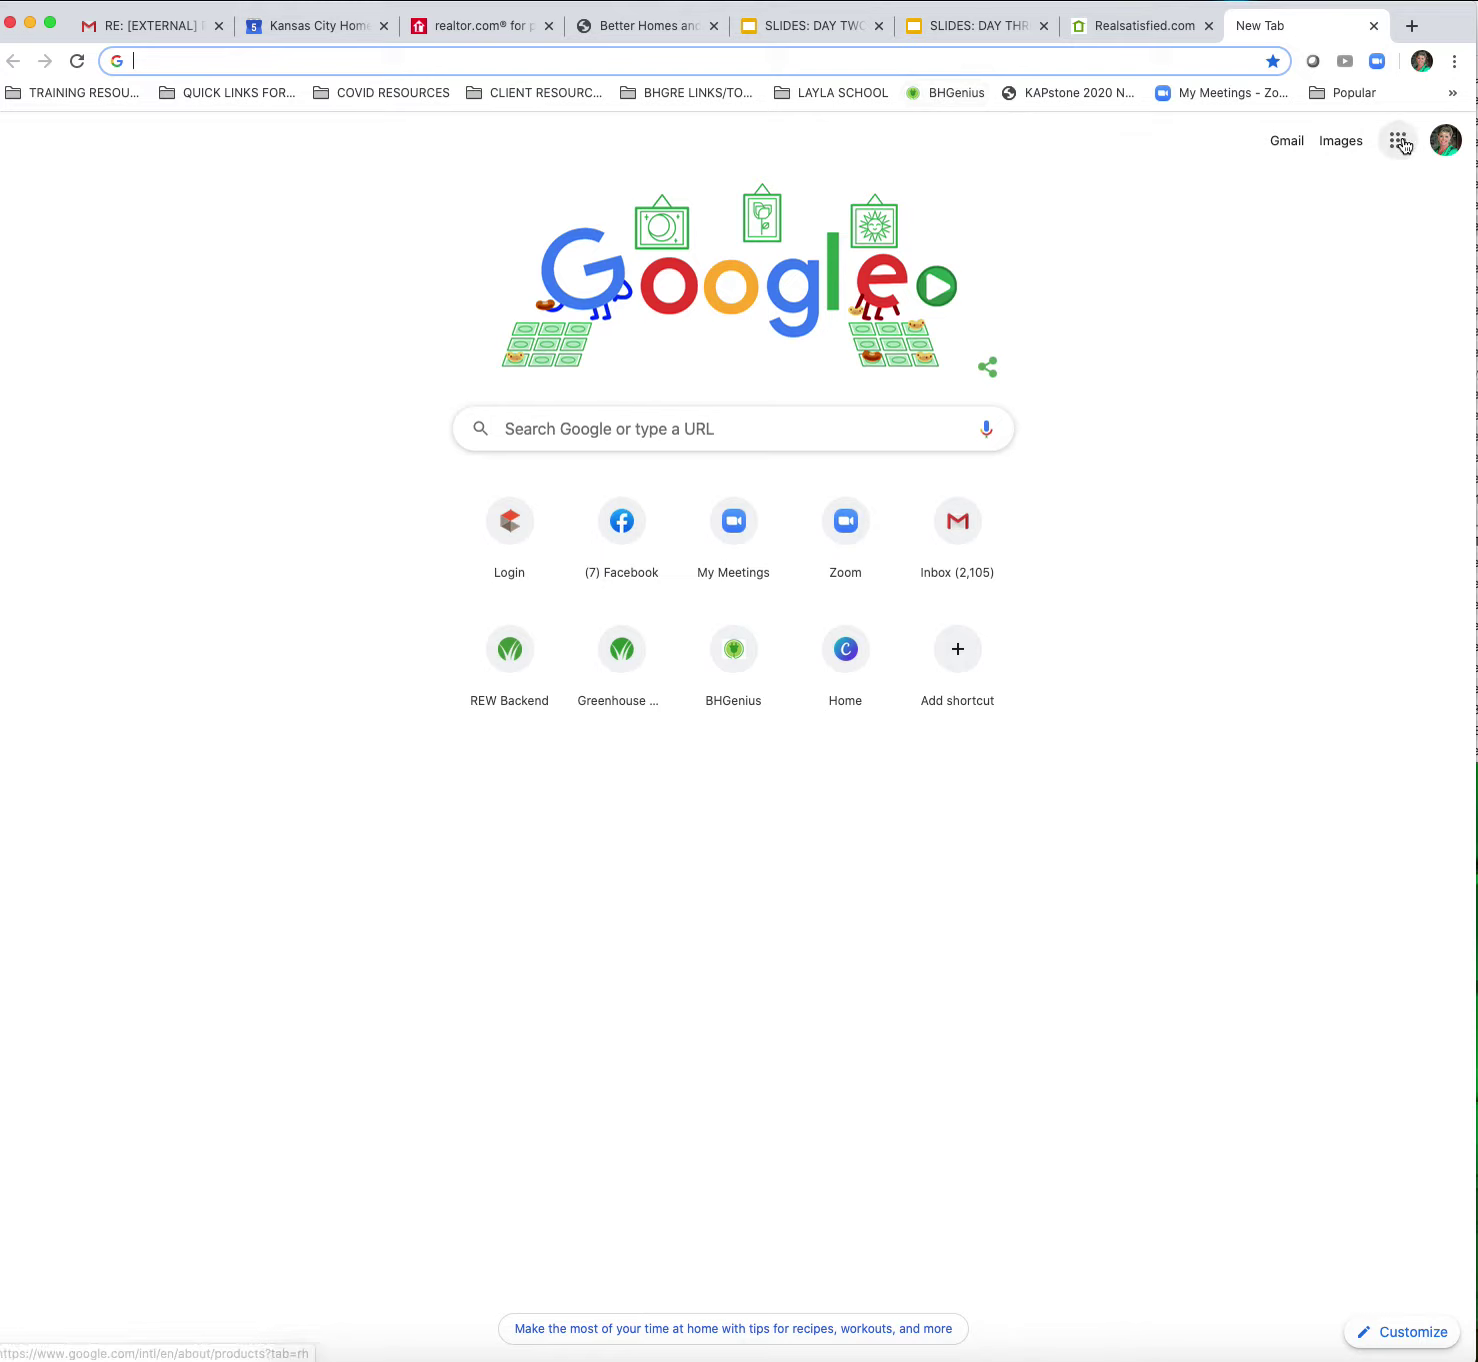
- Switch Chrome to the second signed-in Google account and launch its Google Drive
click(1445, 140)
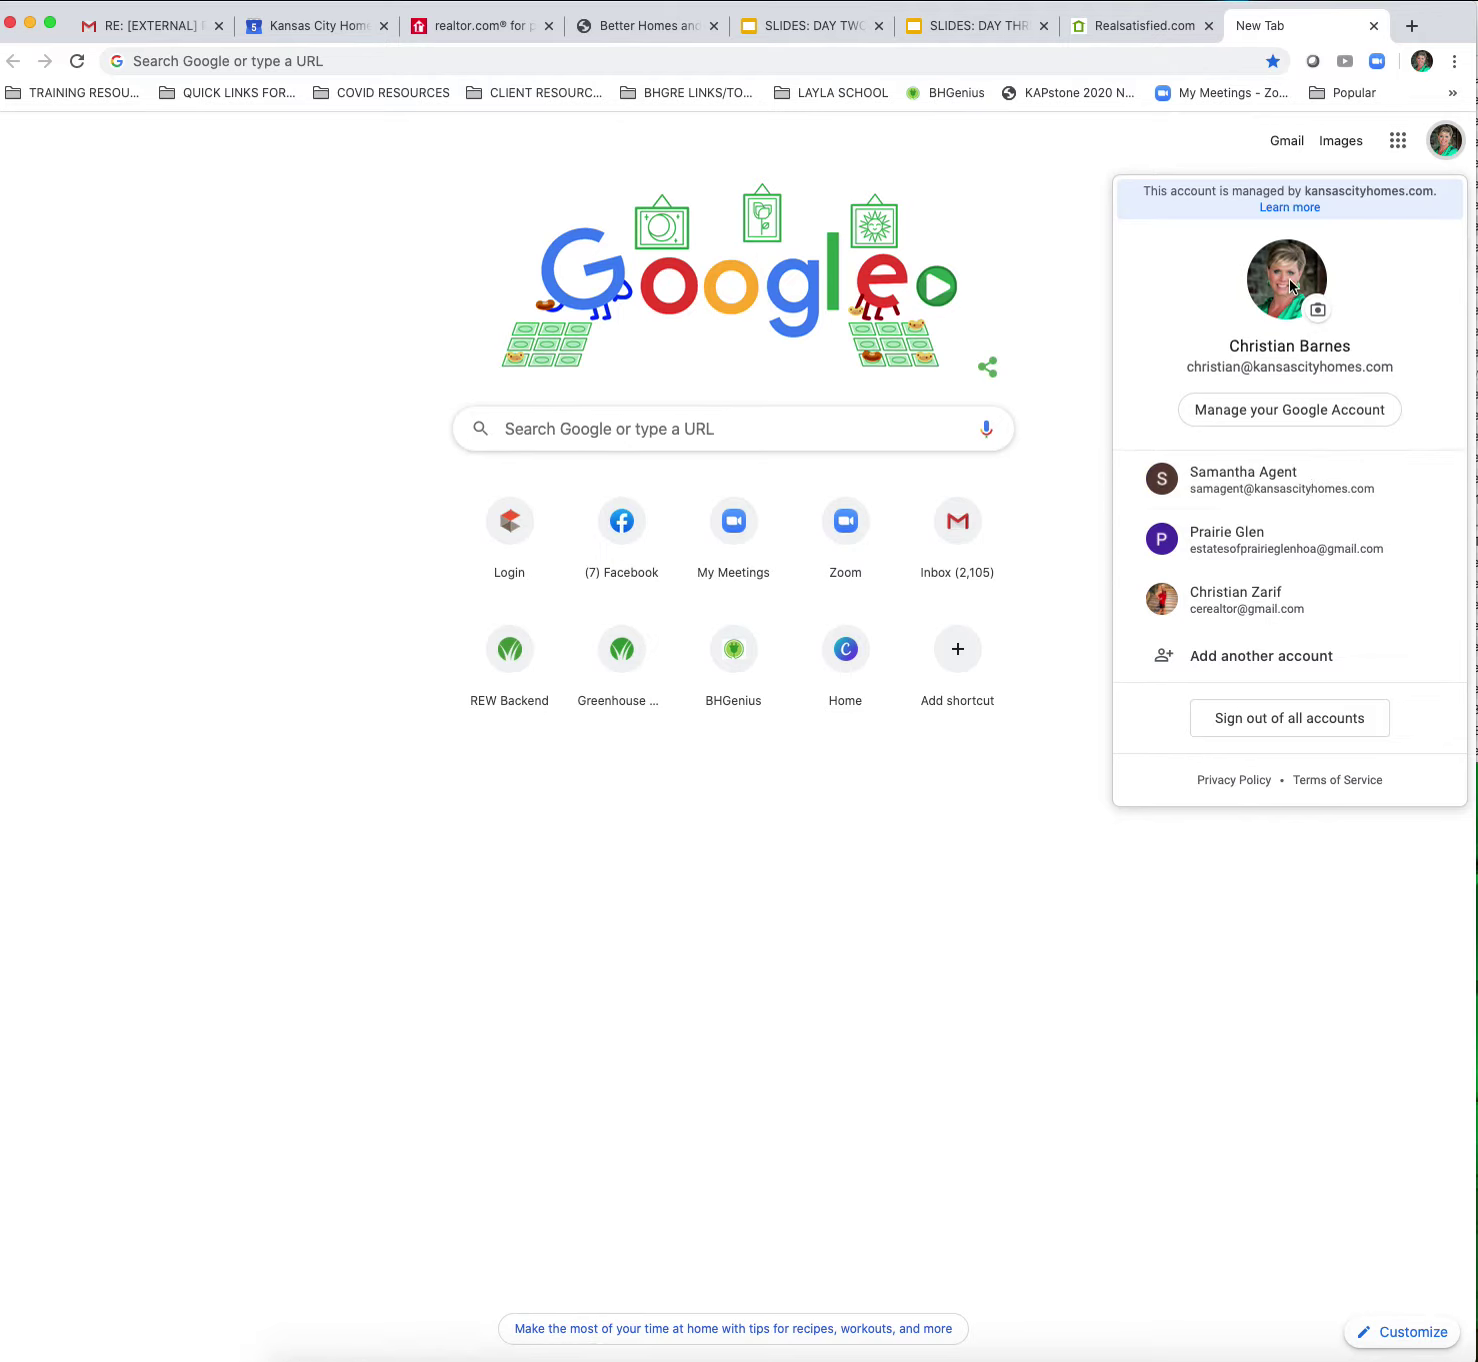
click(1247, 484)
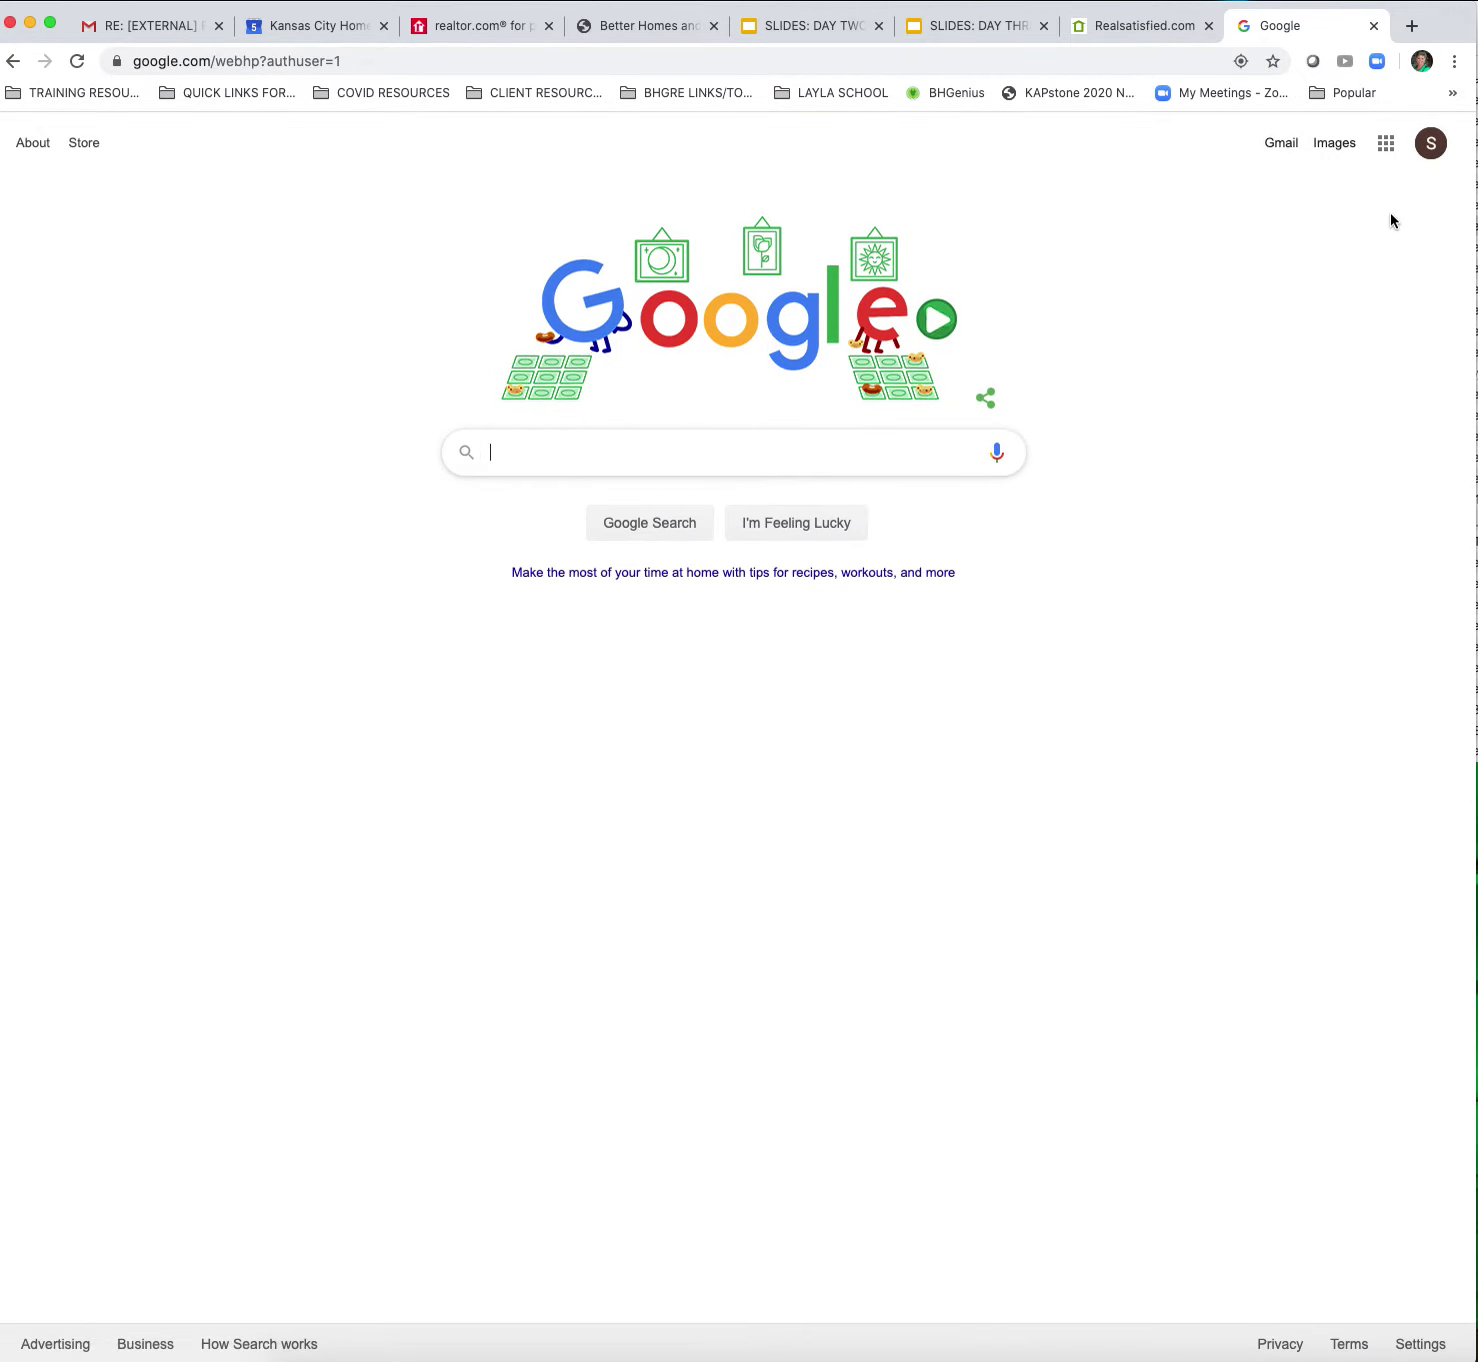
click(1384, 146)
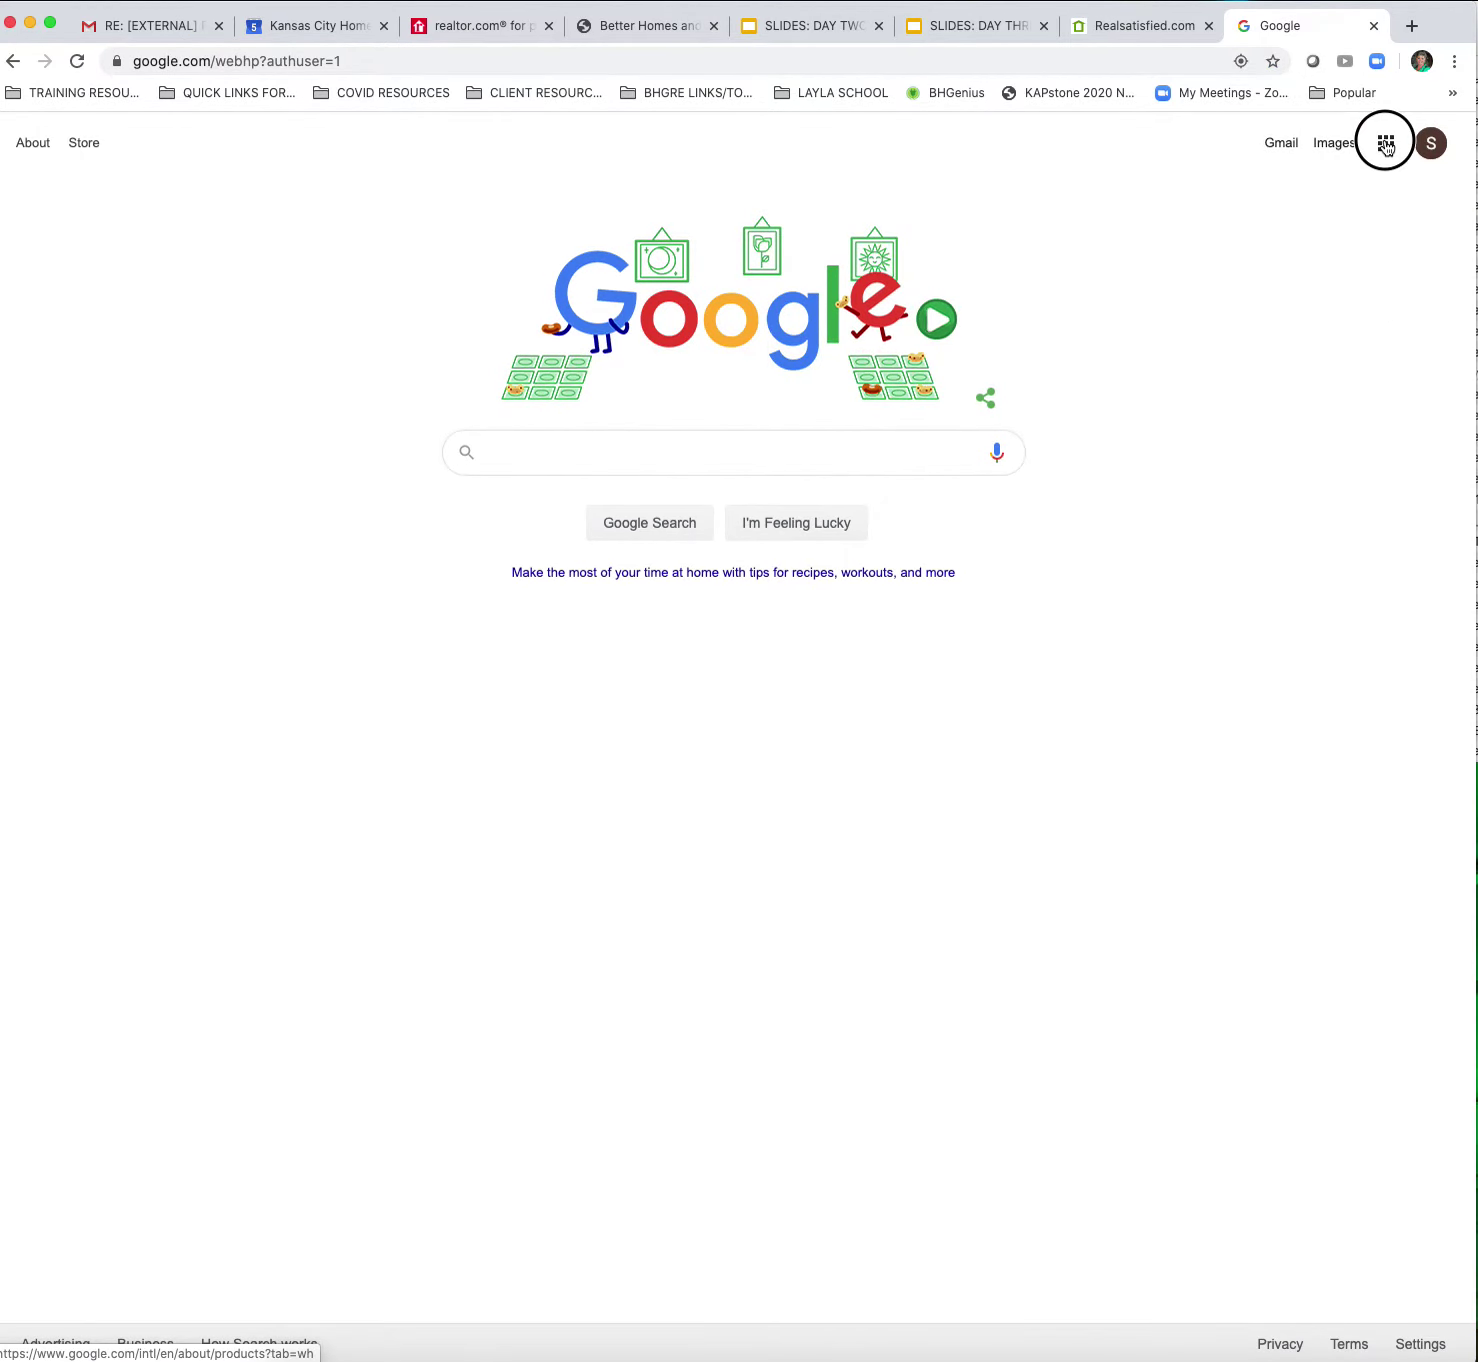
click(1385, 251)
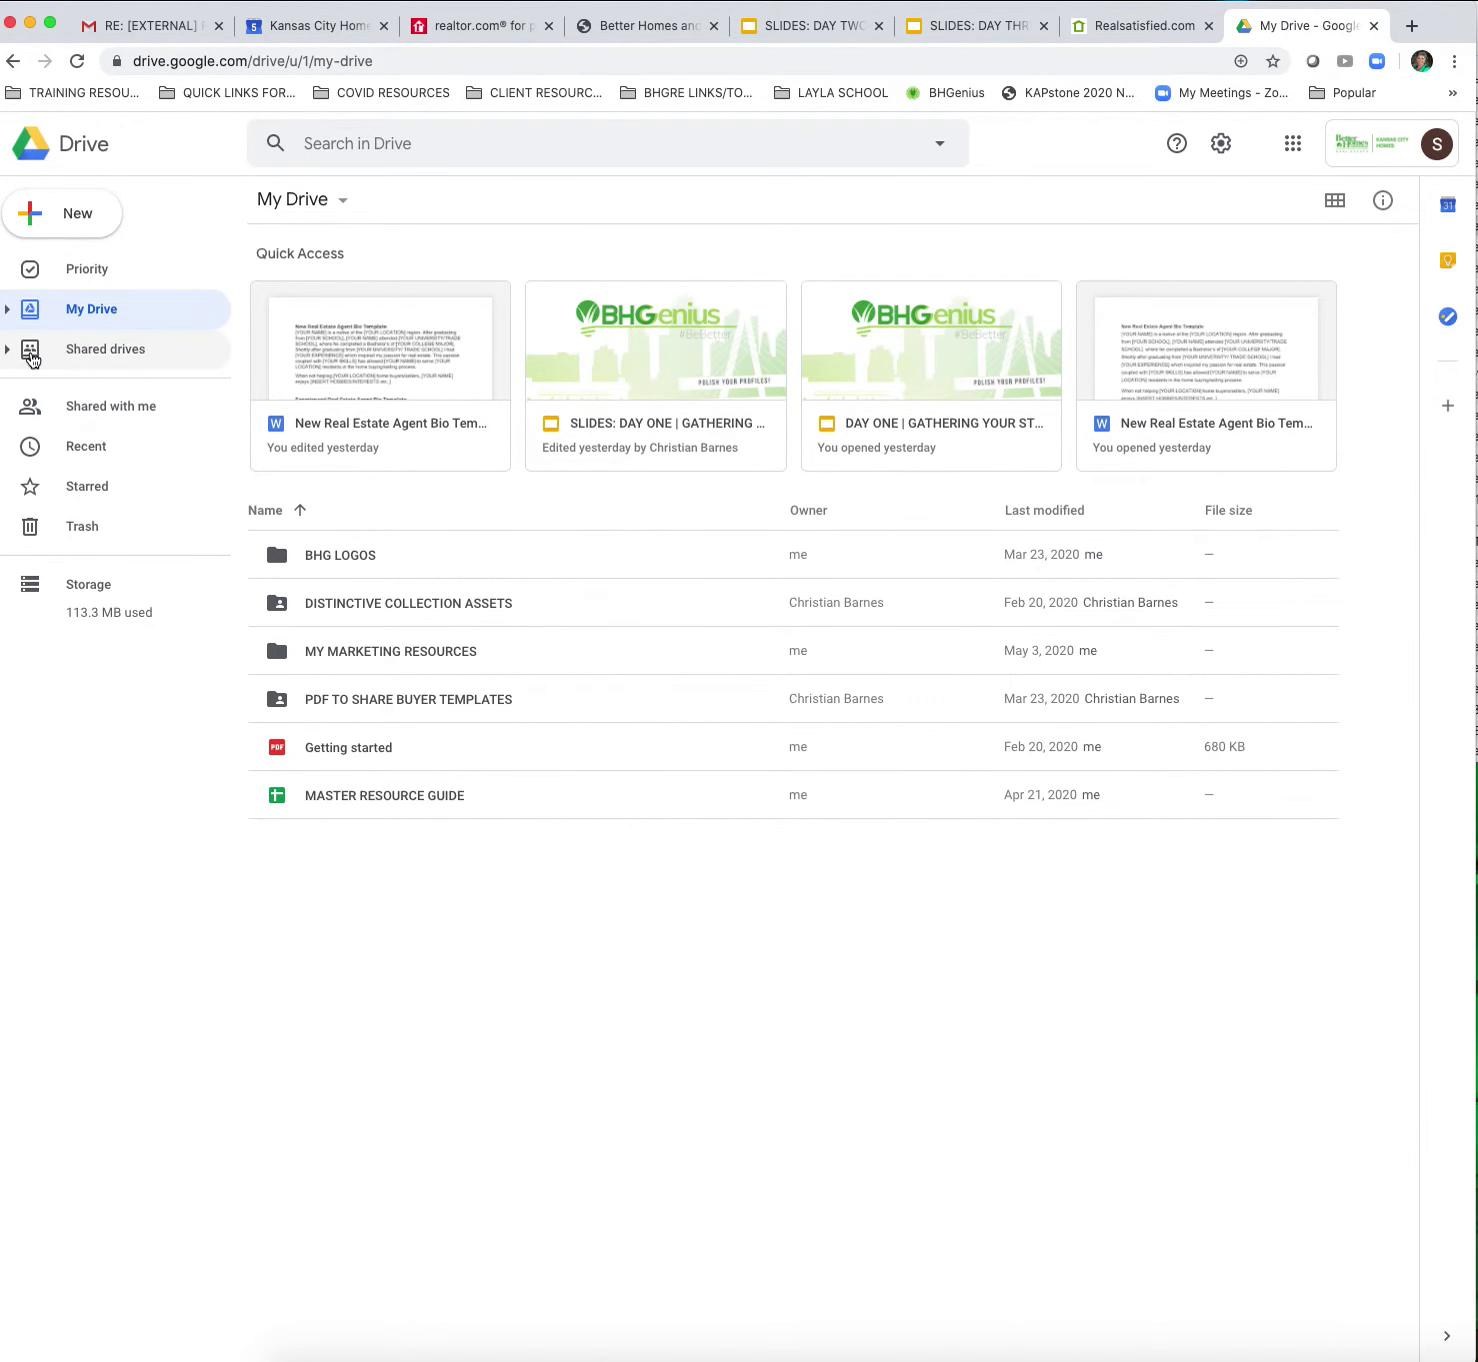
- Open MASTER RESOURCE GUIDE from Shared drives > Agent Training > NEW AGENT RESOURCES
click(10, 350)
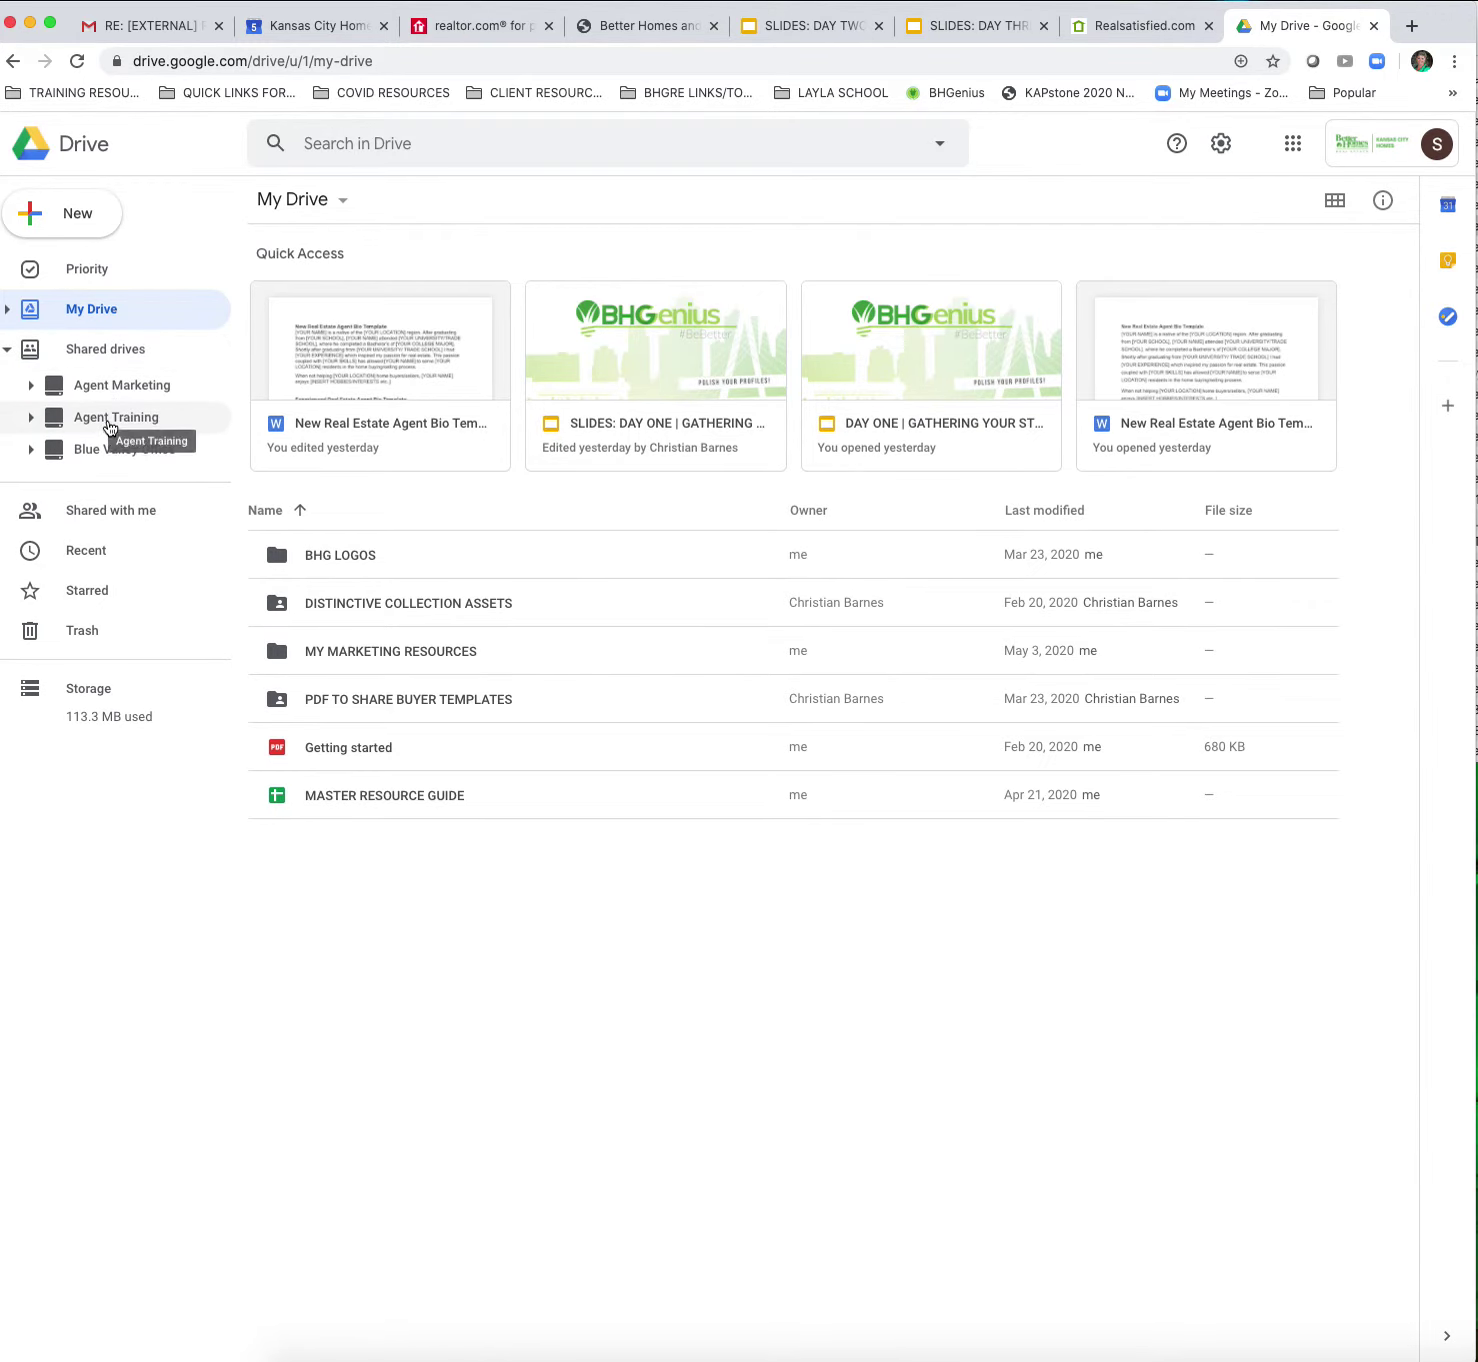
click(109, 428)
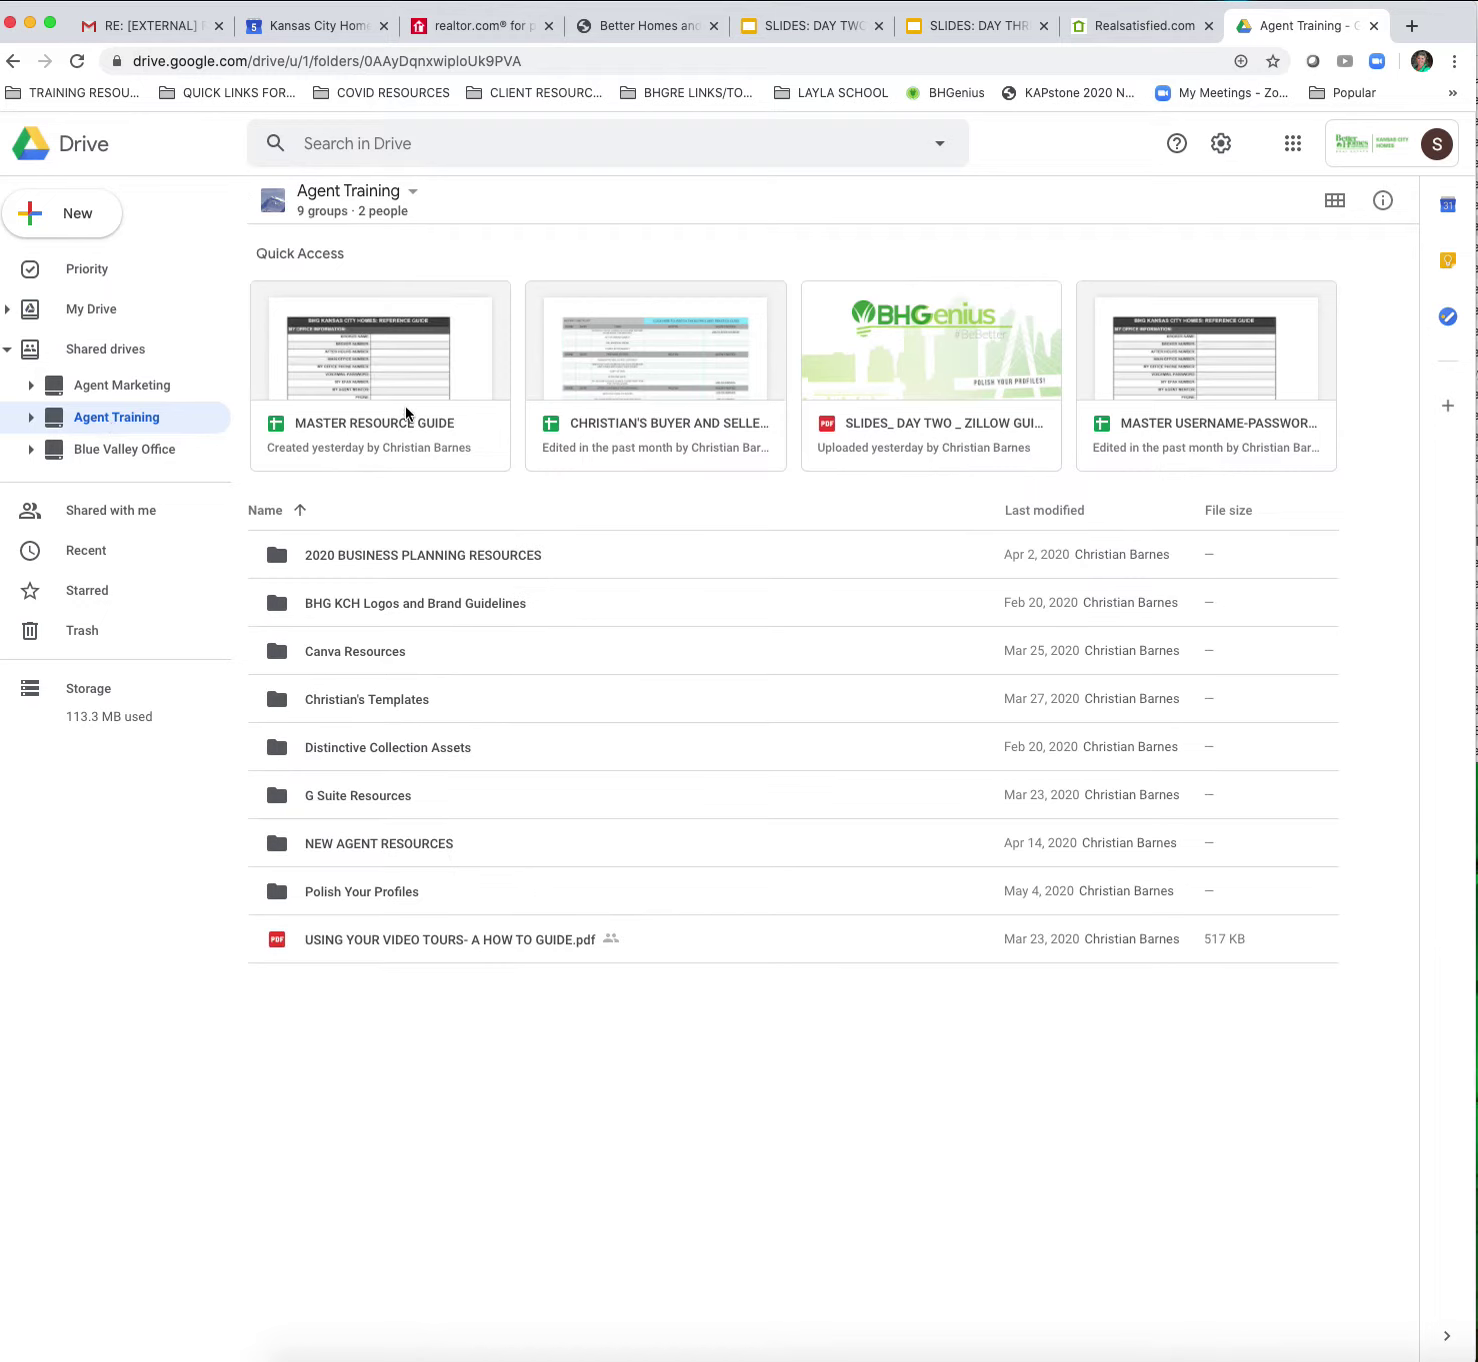
double_click(393, 855)
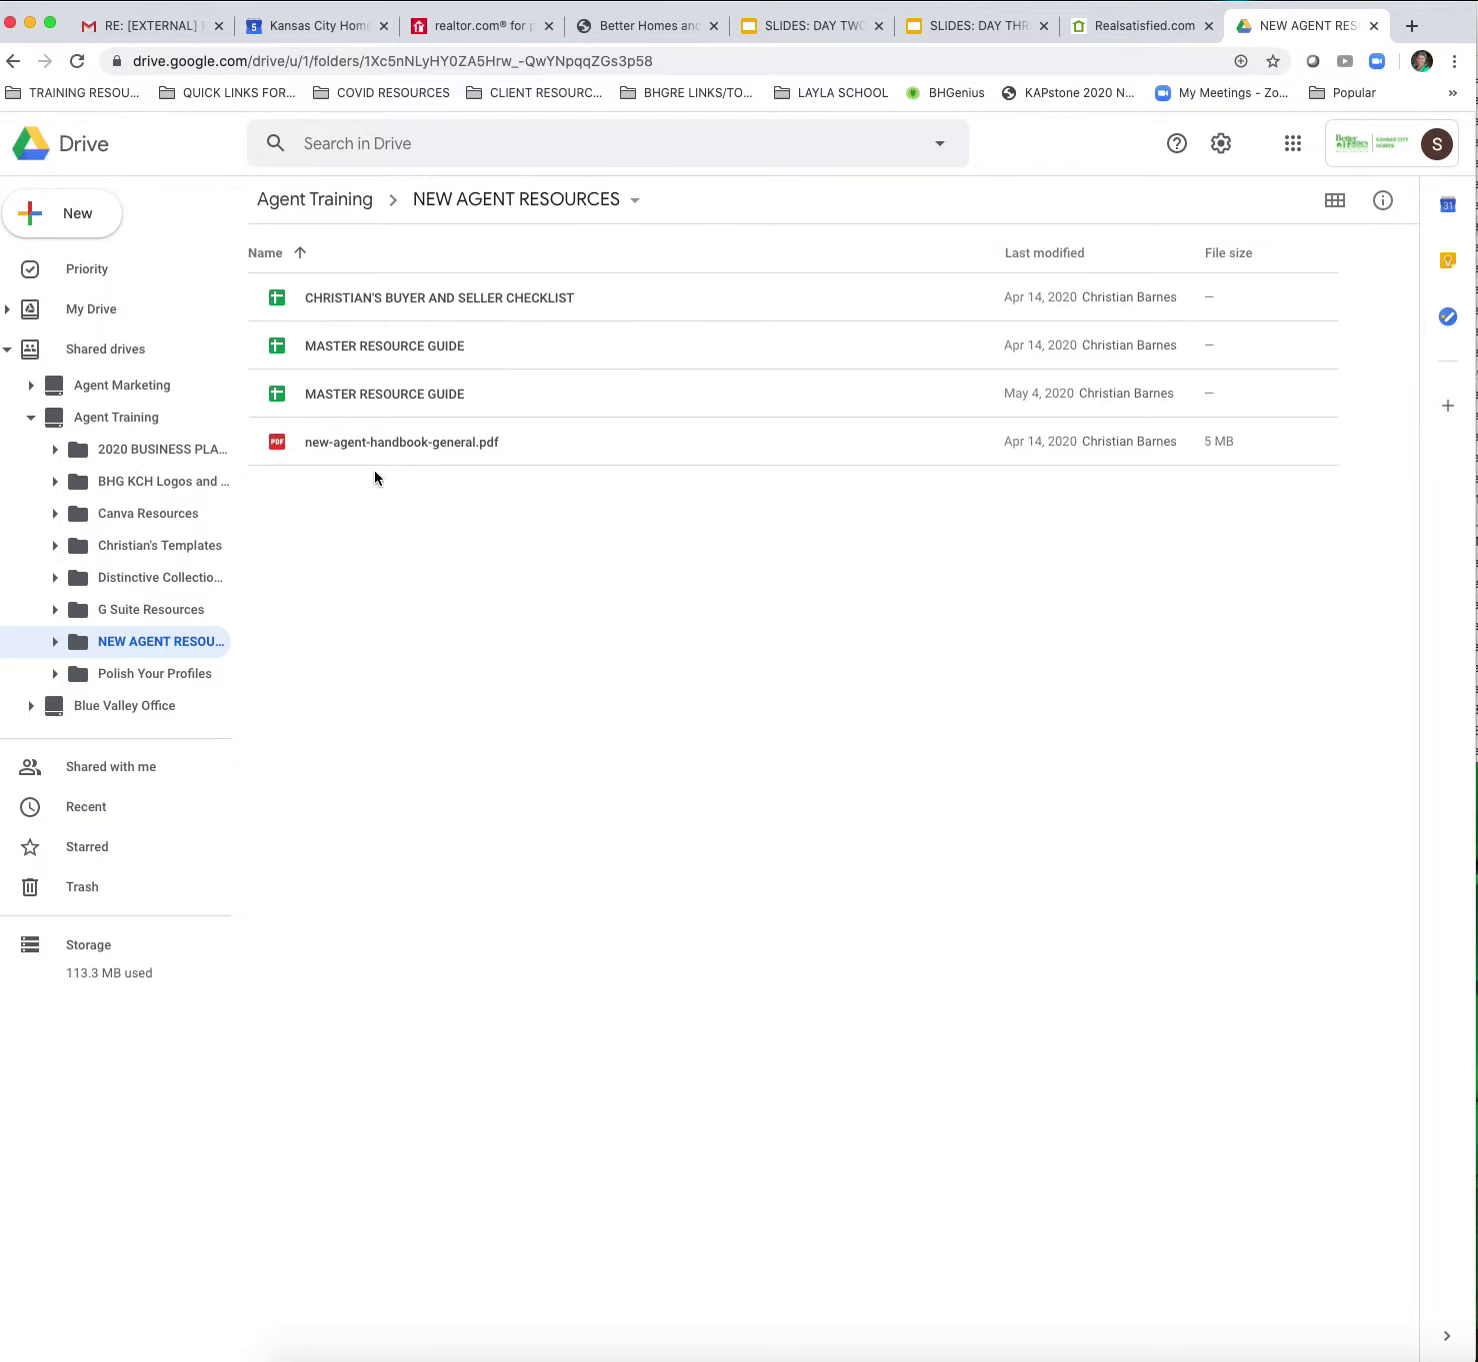
click(383, 349)
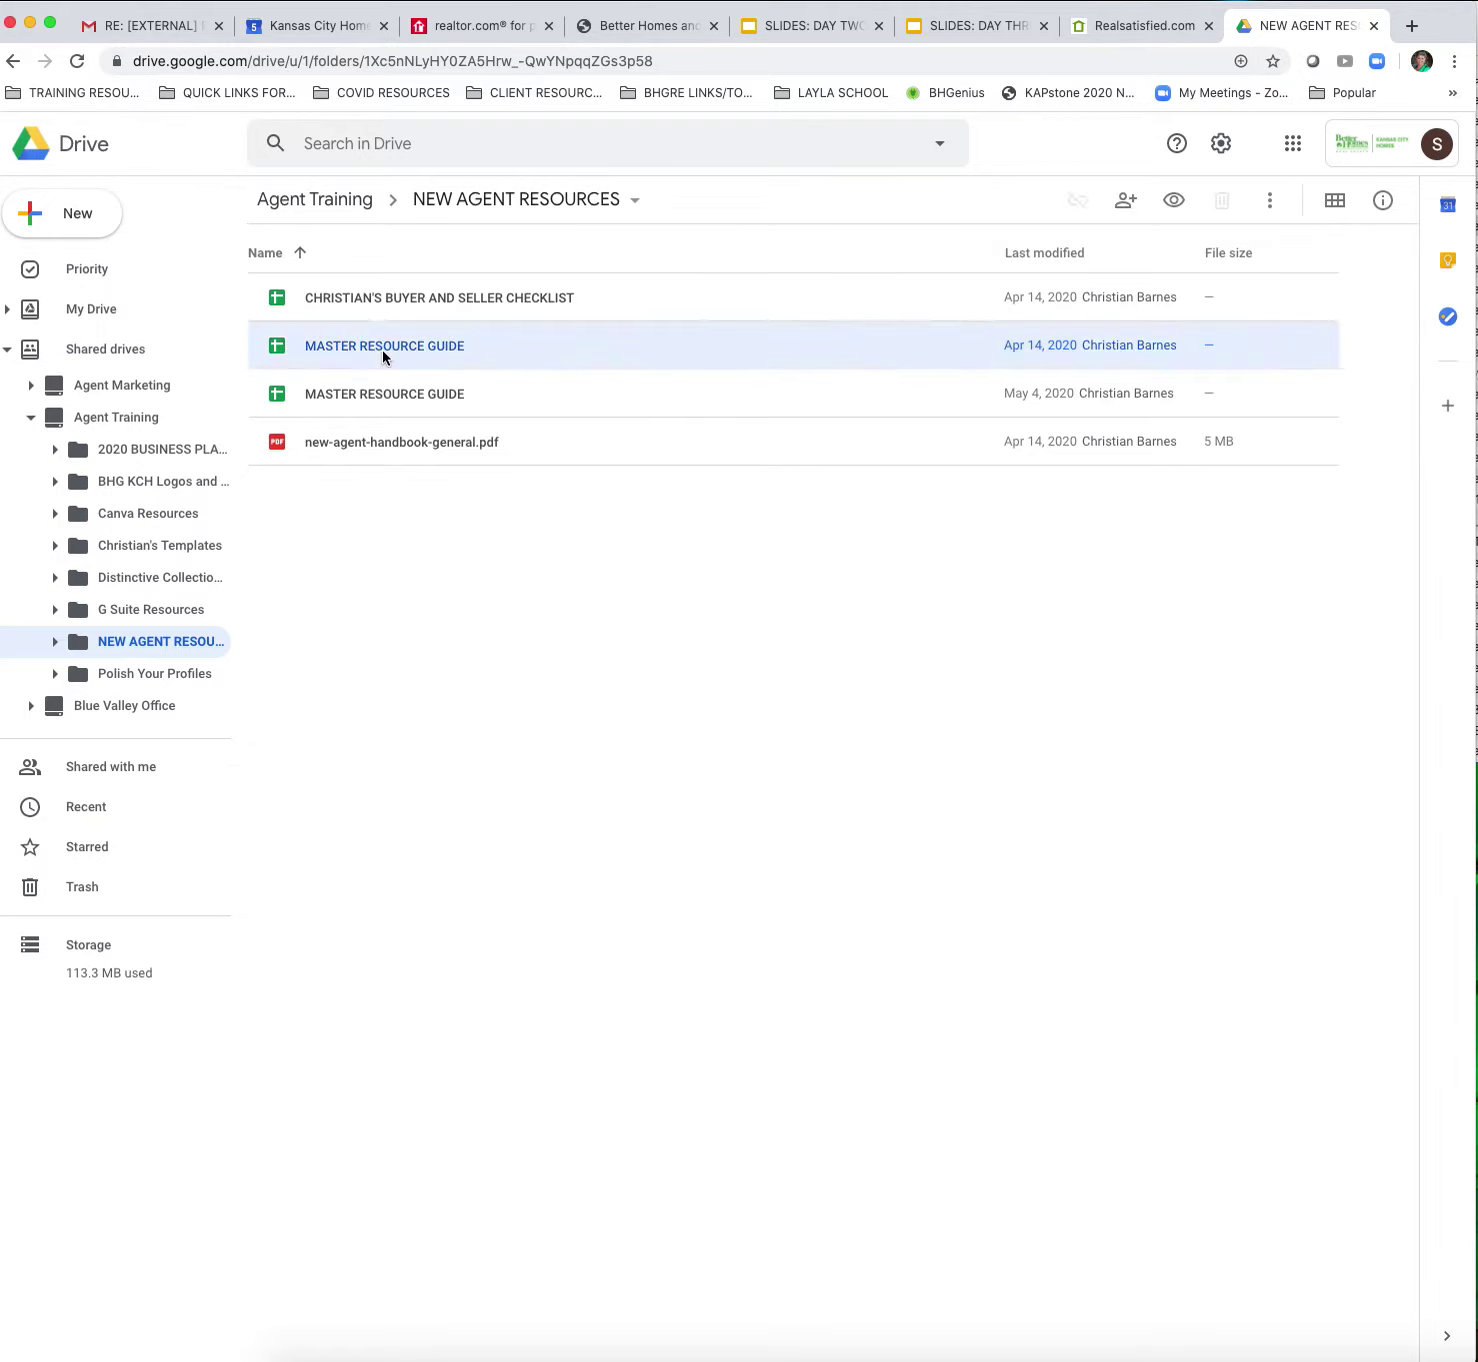
double_click(401, 346)
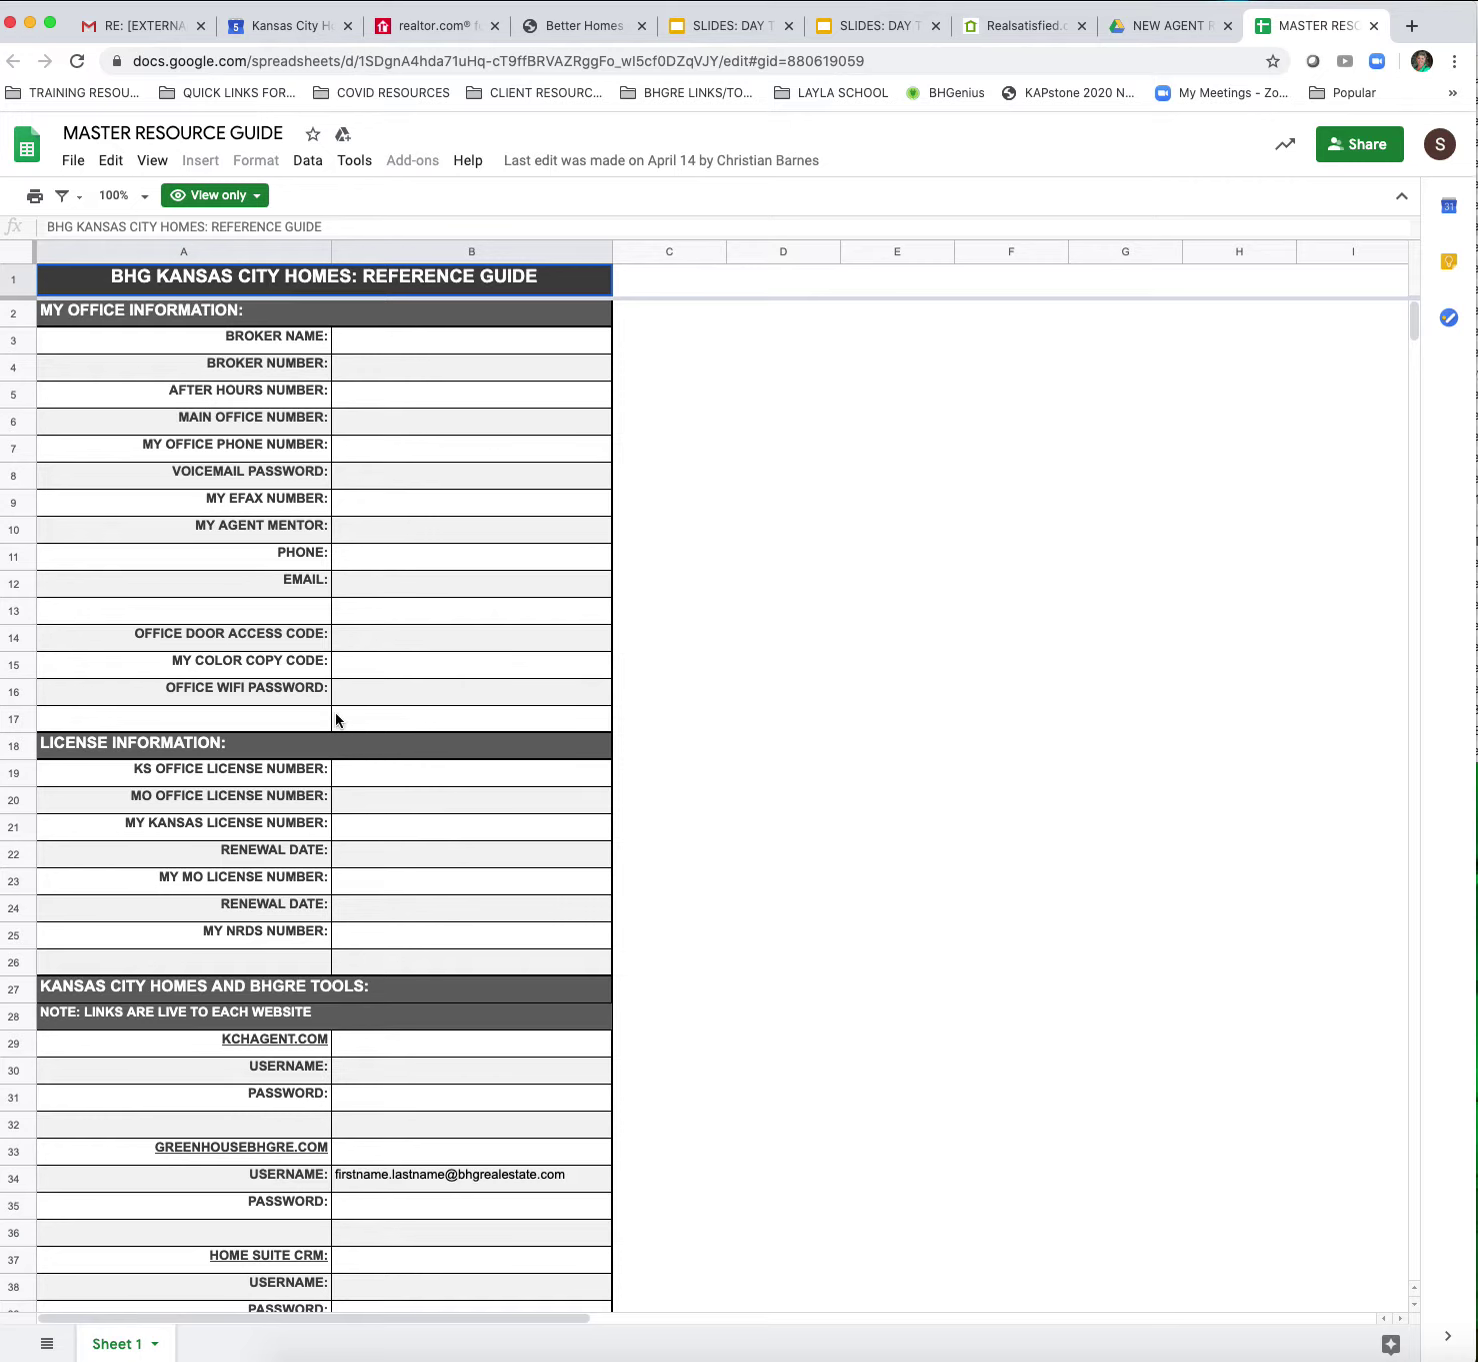
- Scroll through the view-only guide to review its sections down to the social media rows
scroll(367, 818, down, 10)
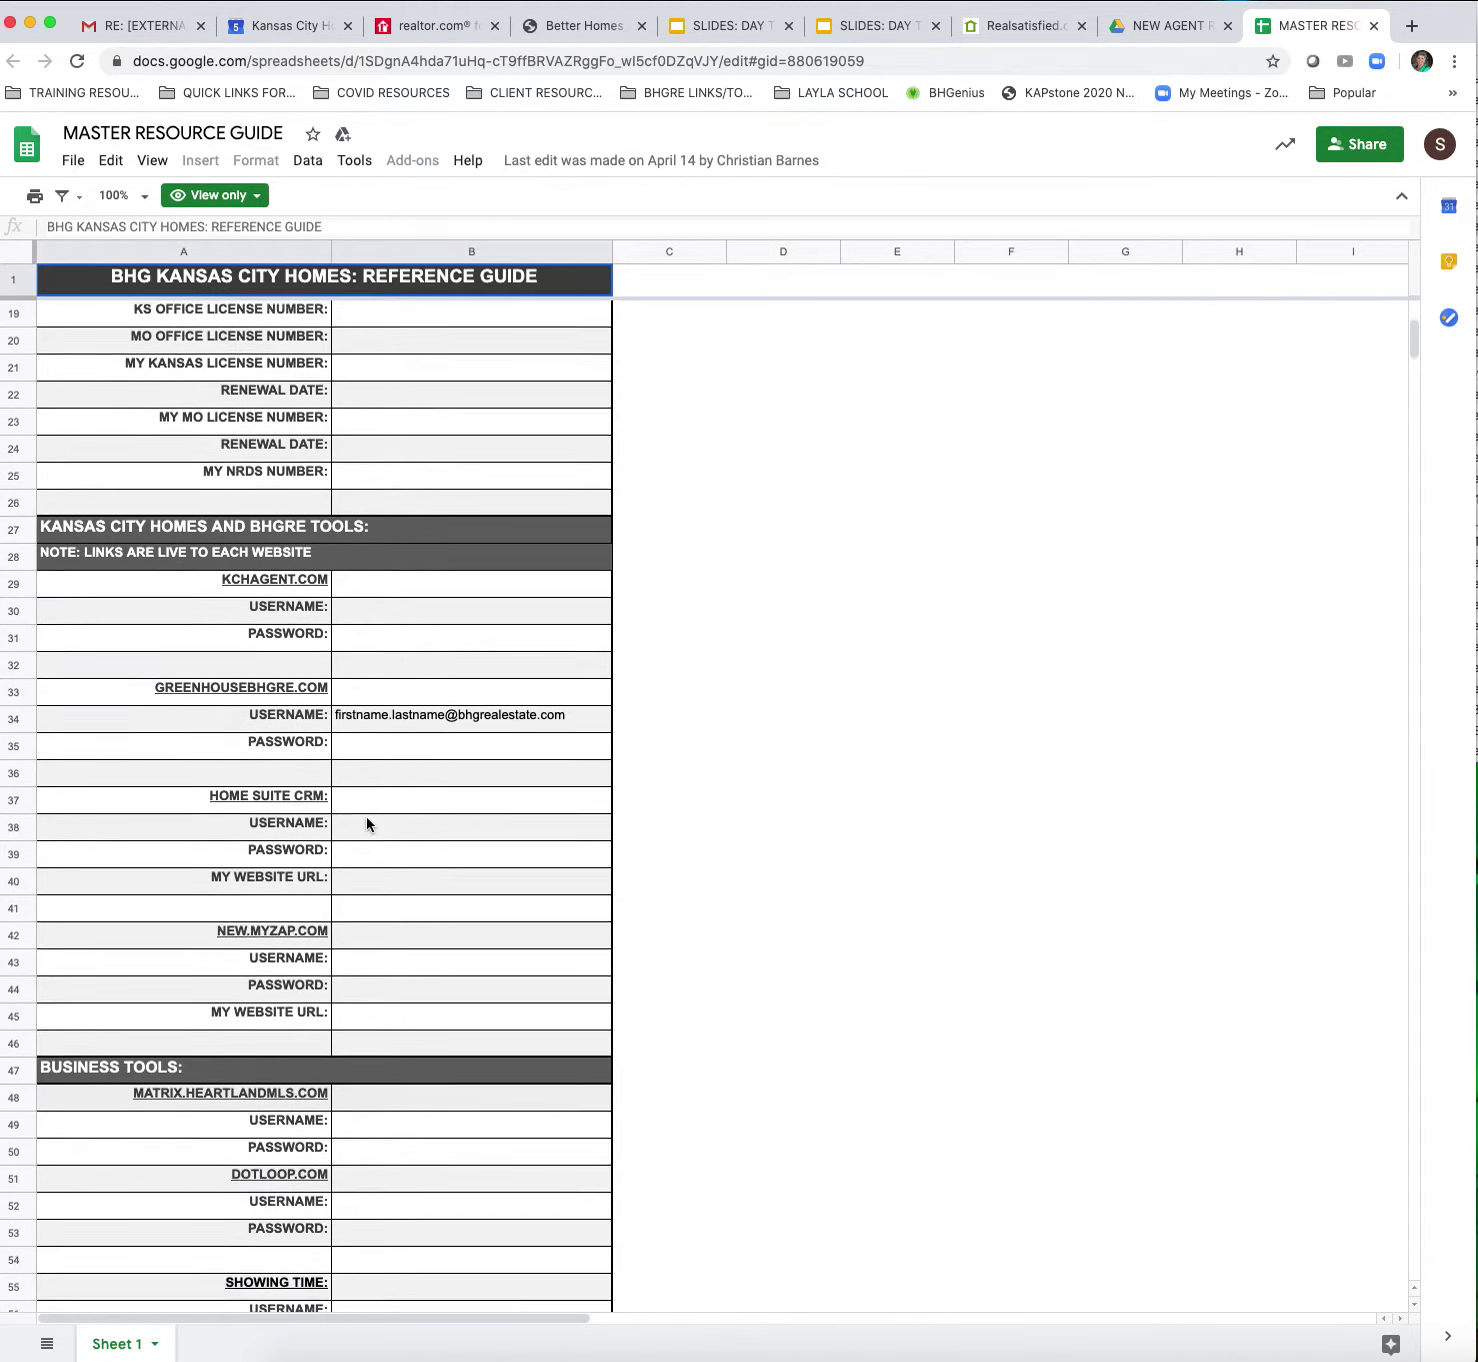
scroll(366, 818, down, 7)
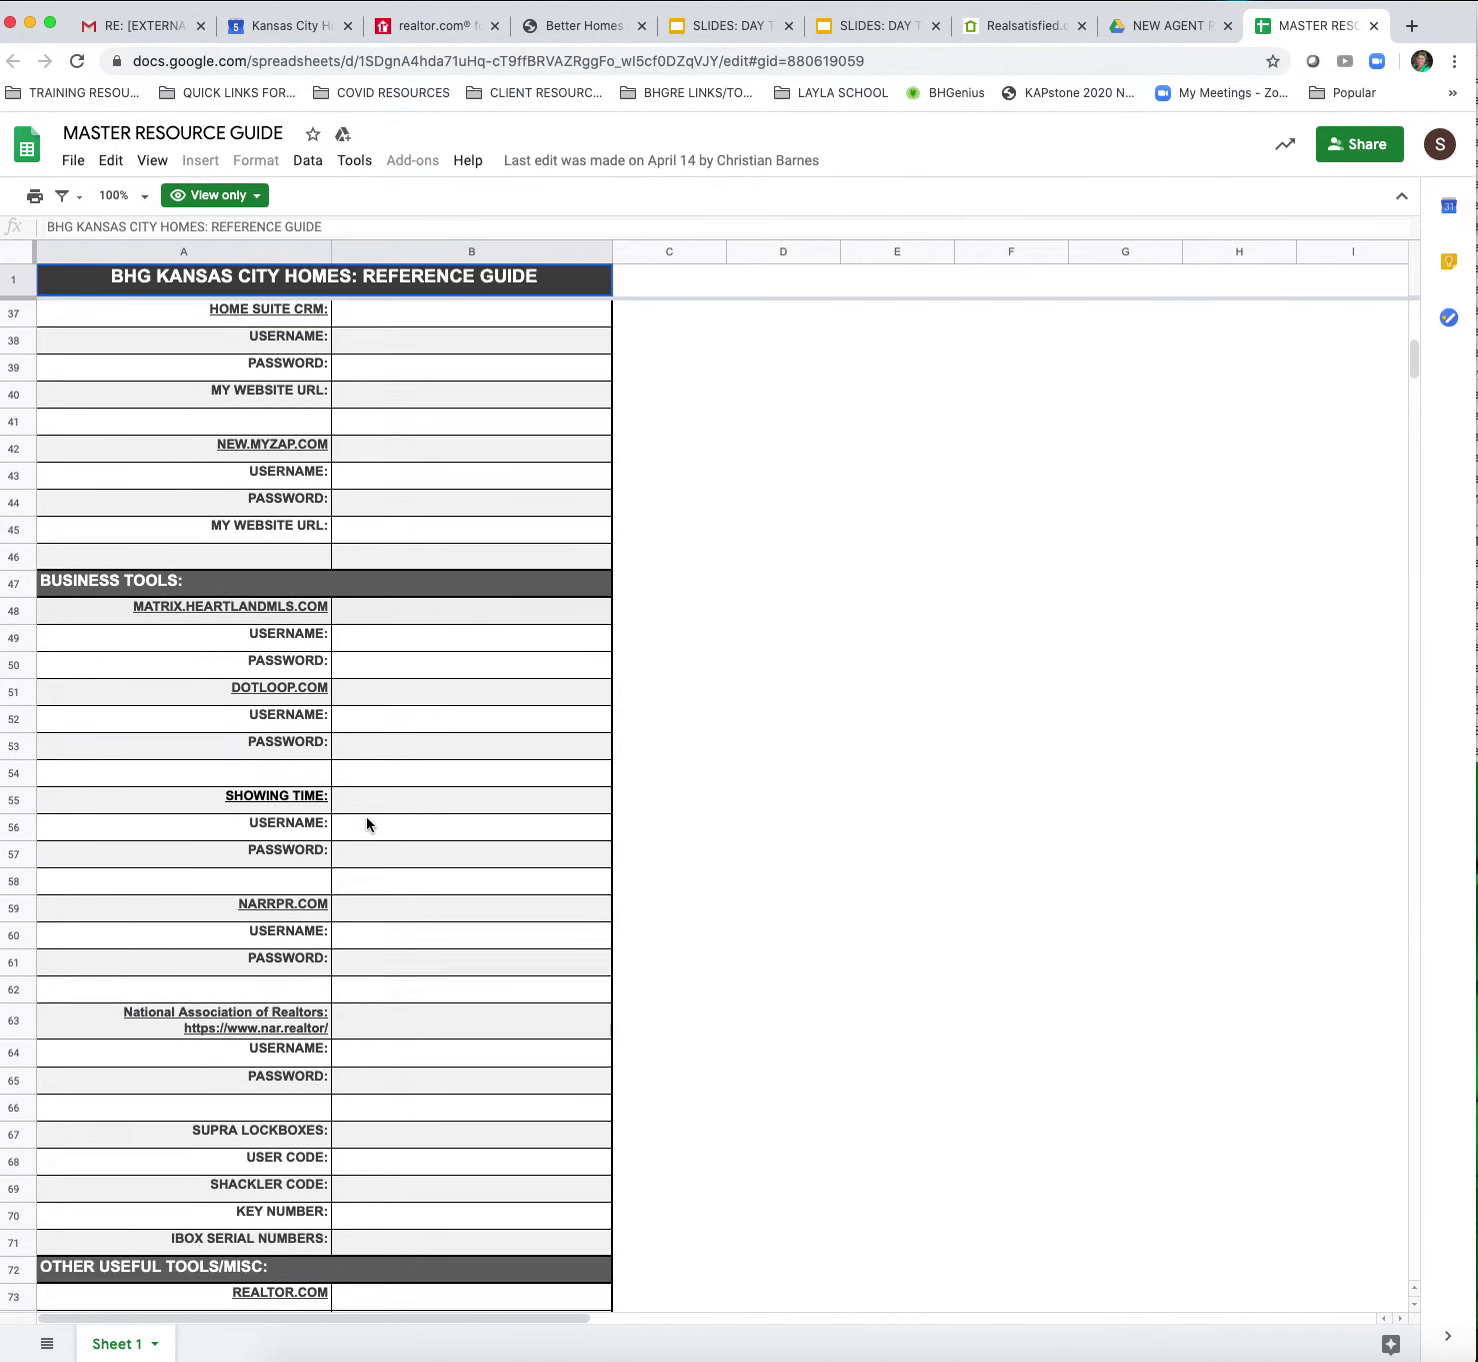
scroll(366, 817, down, 7)
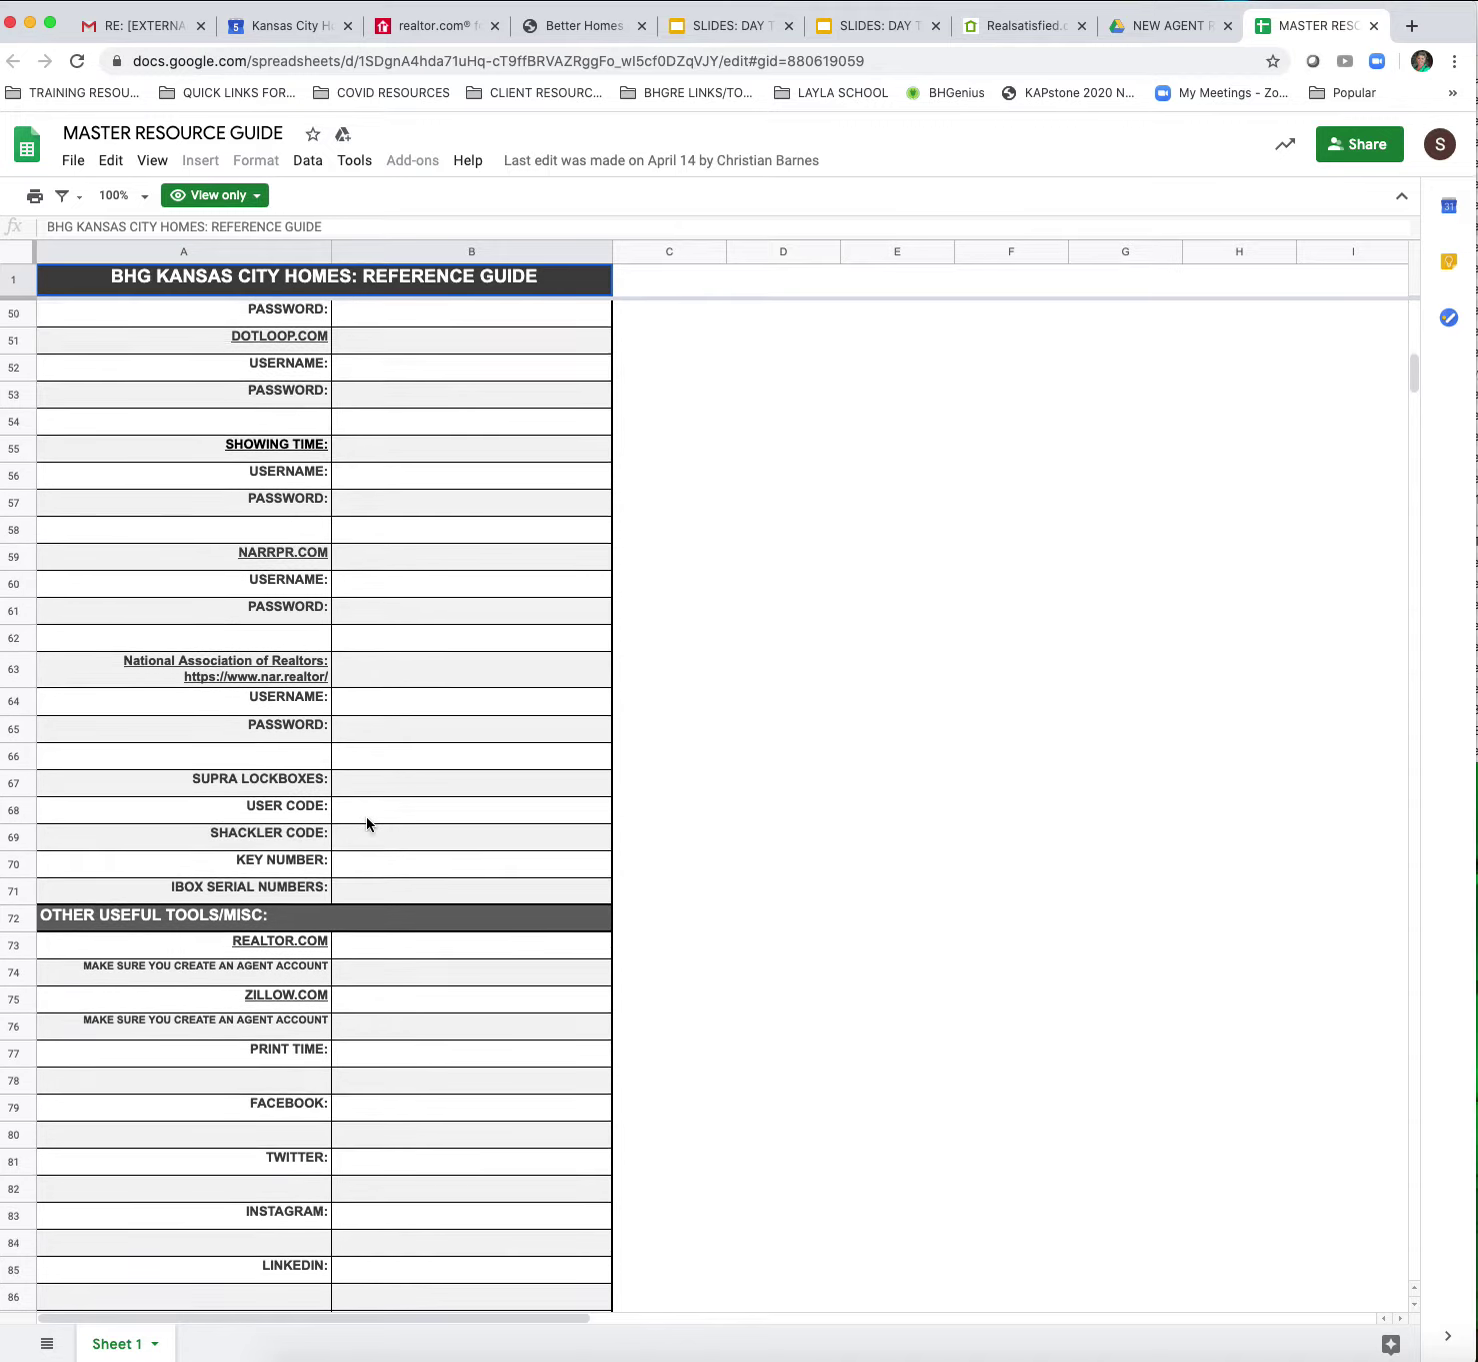
scroll(367, 816, down, 4)
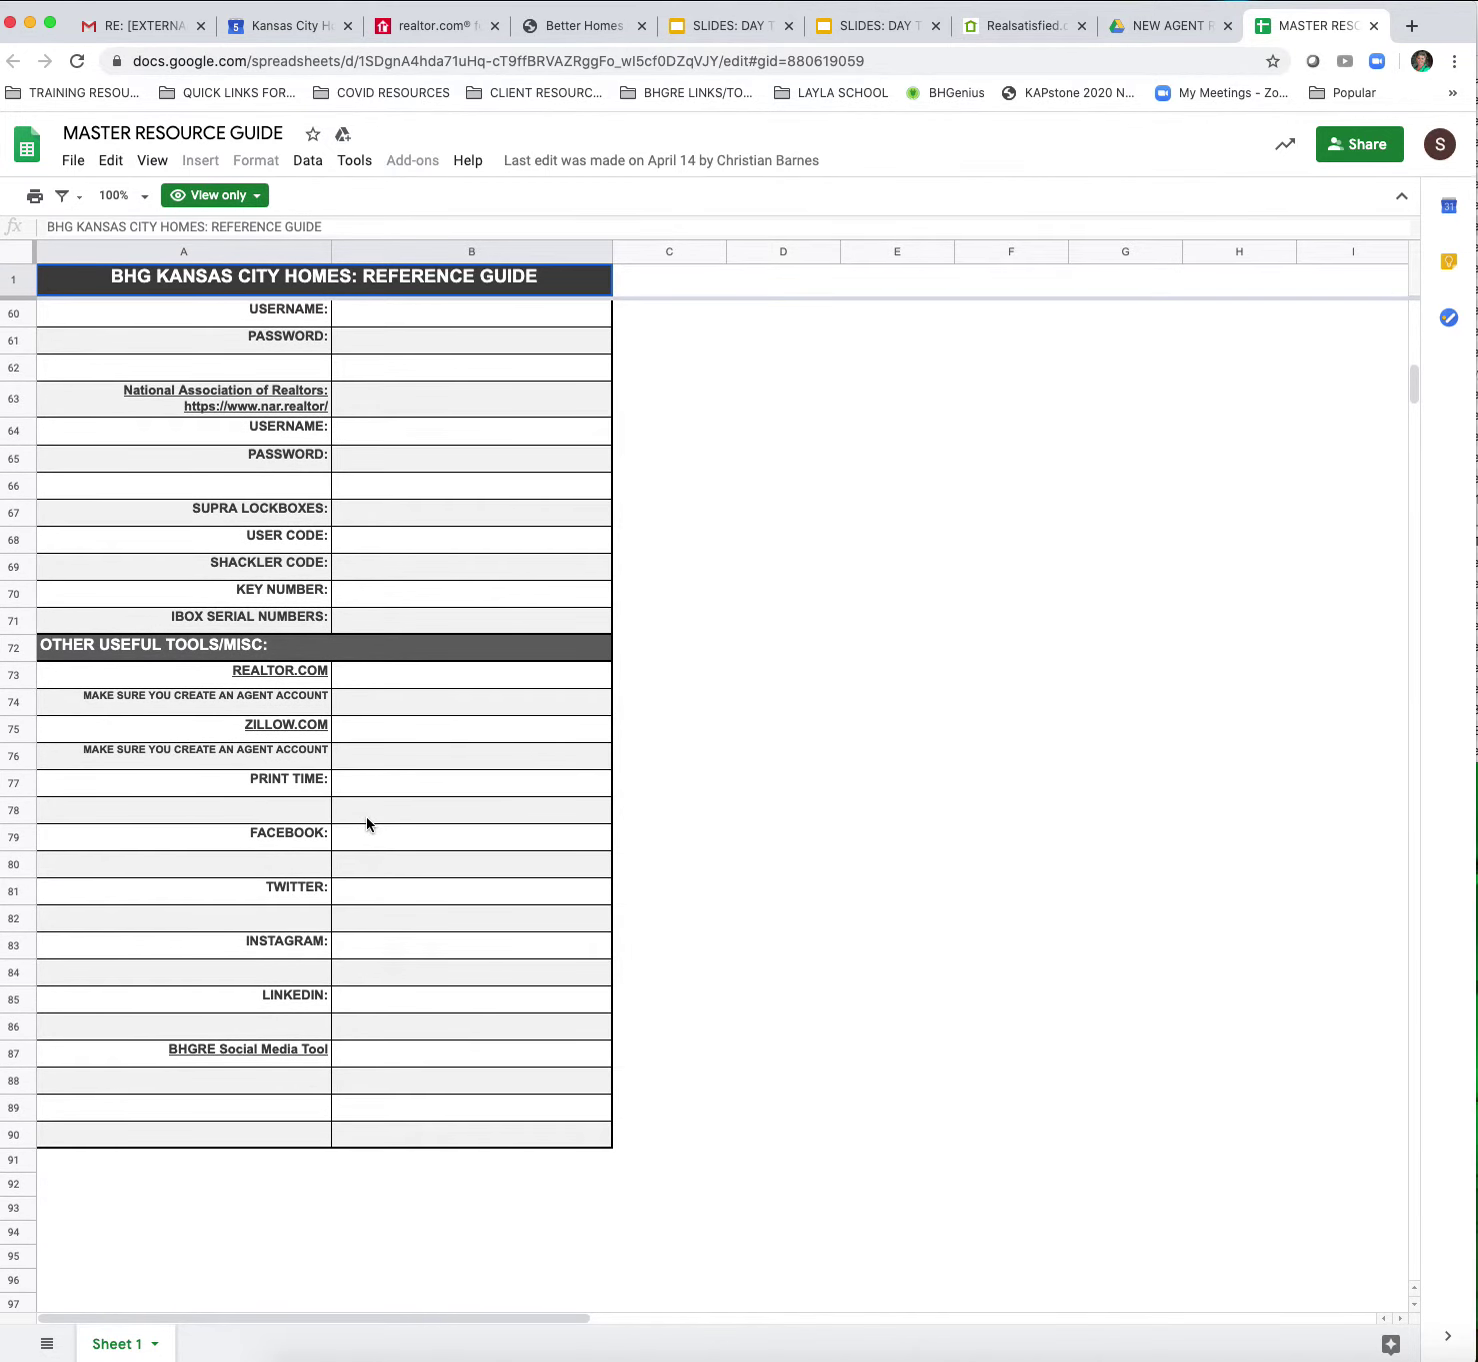
scroll(366, 816, down, 1)
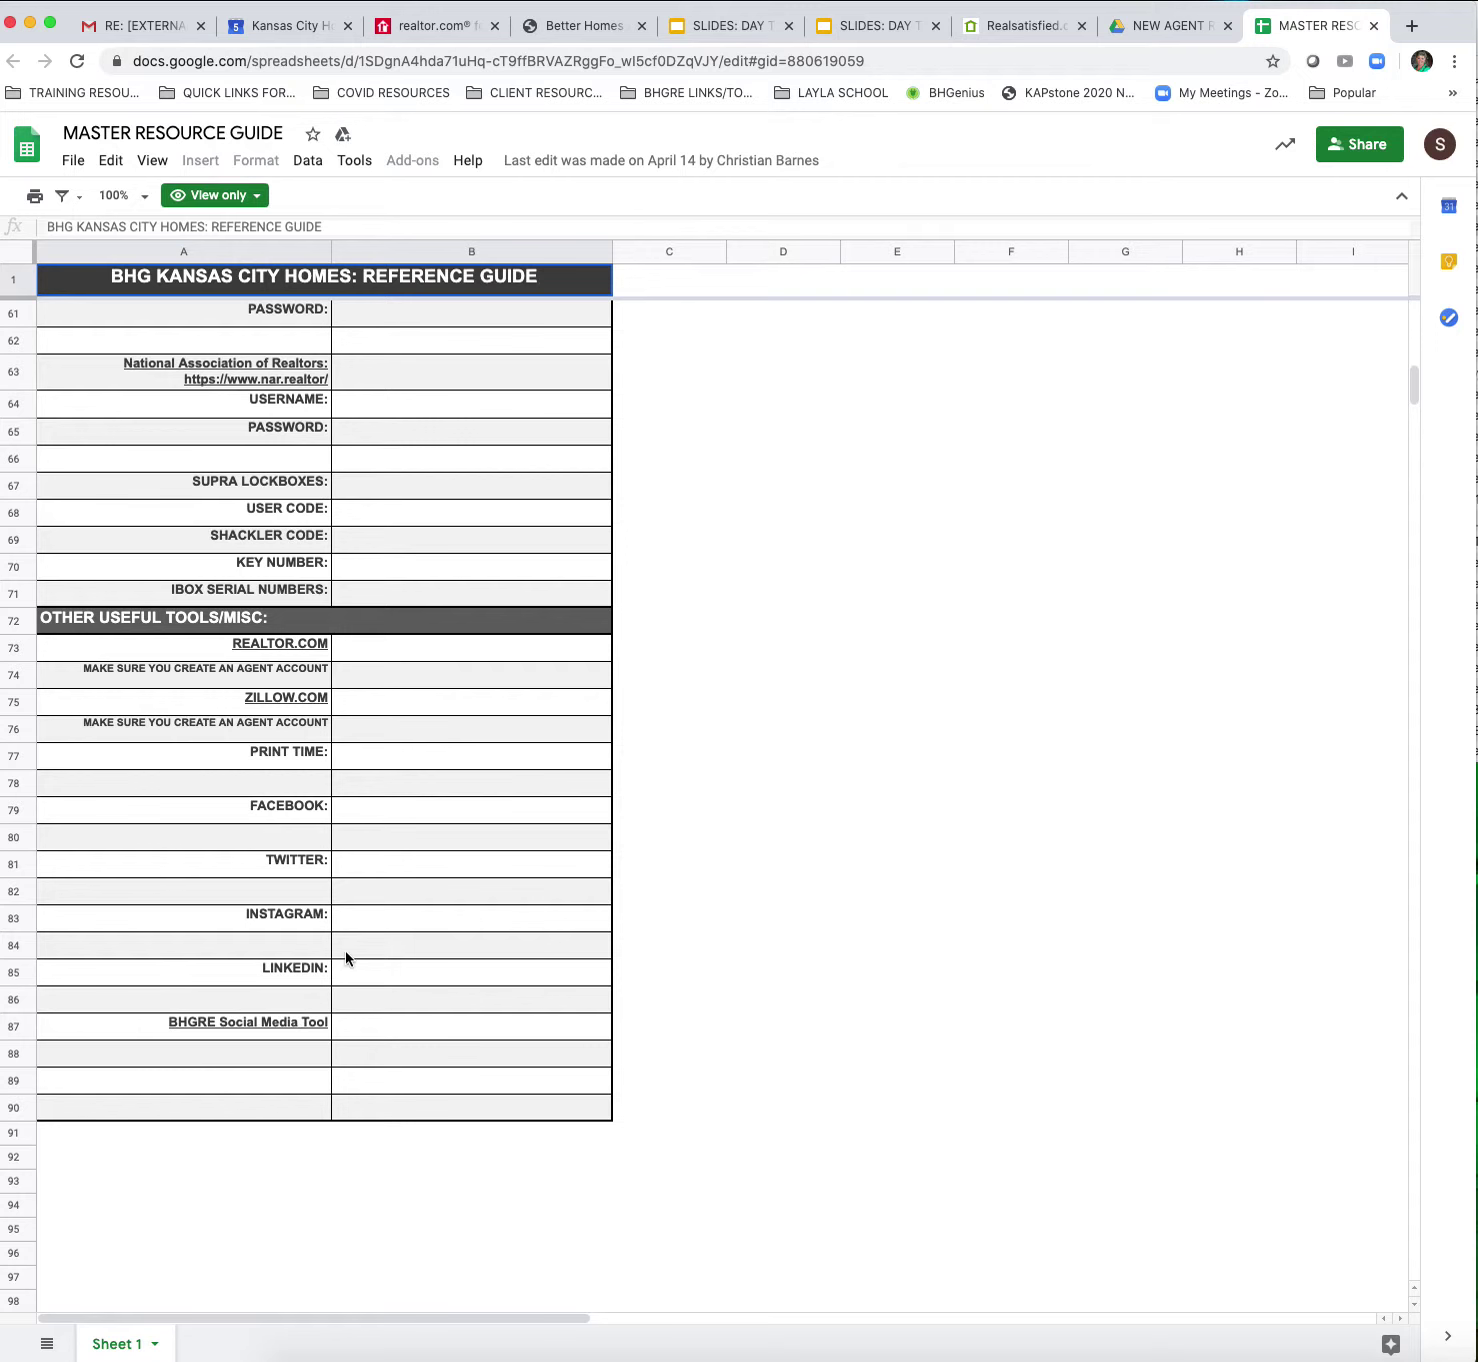
scroll(346, 935, up, 7)
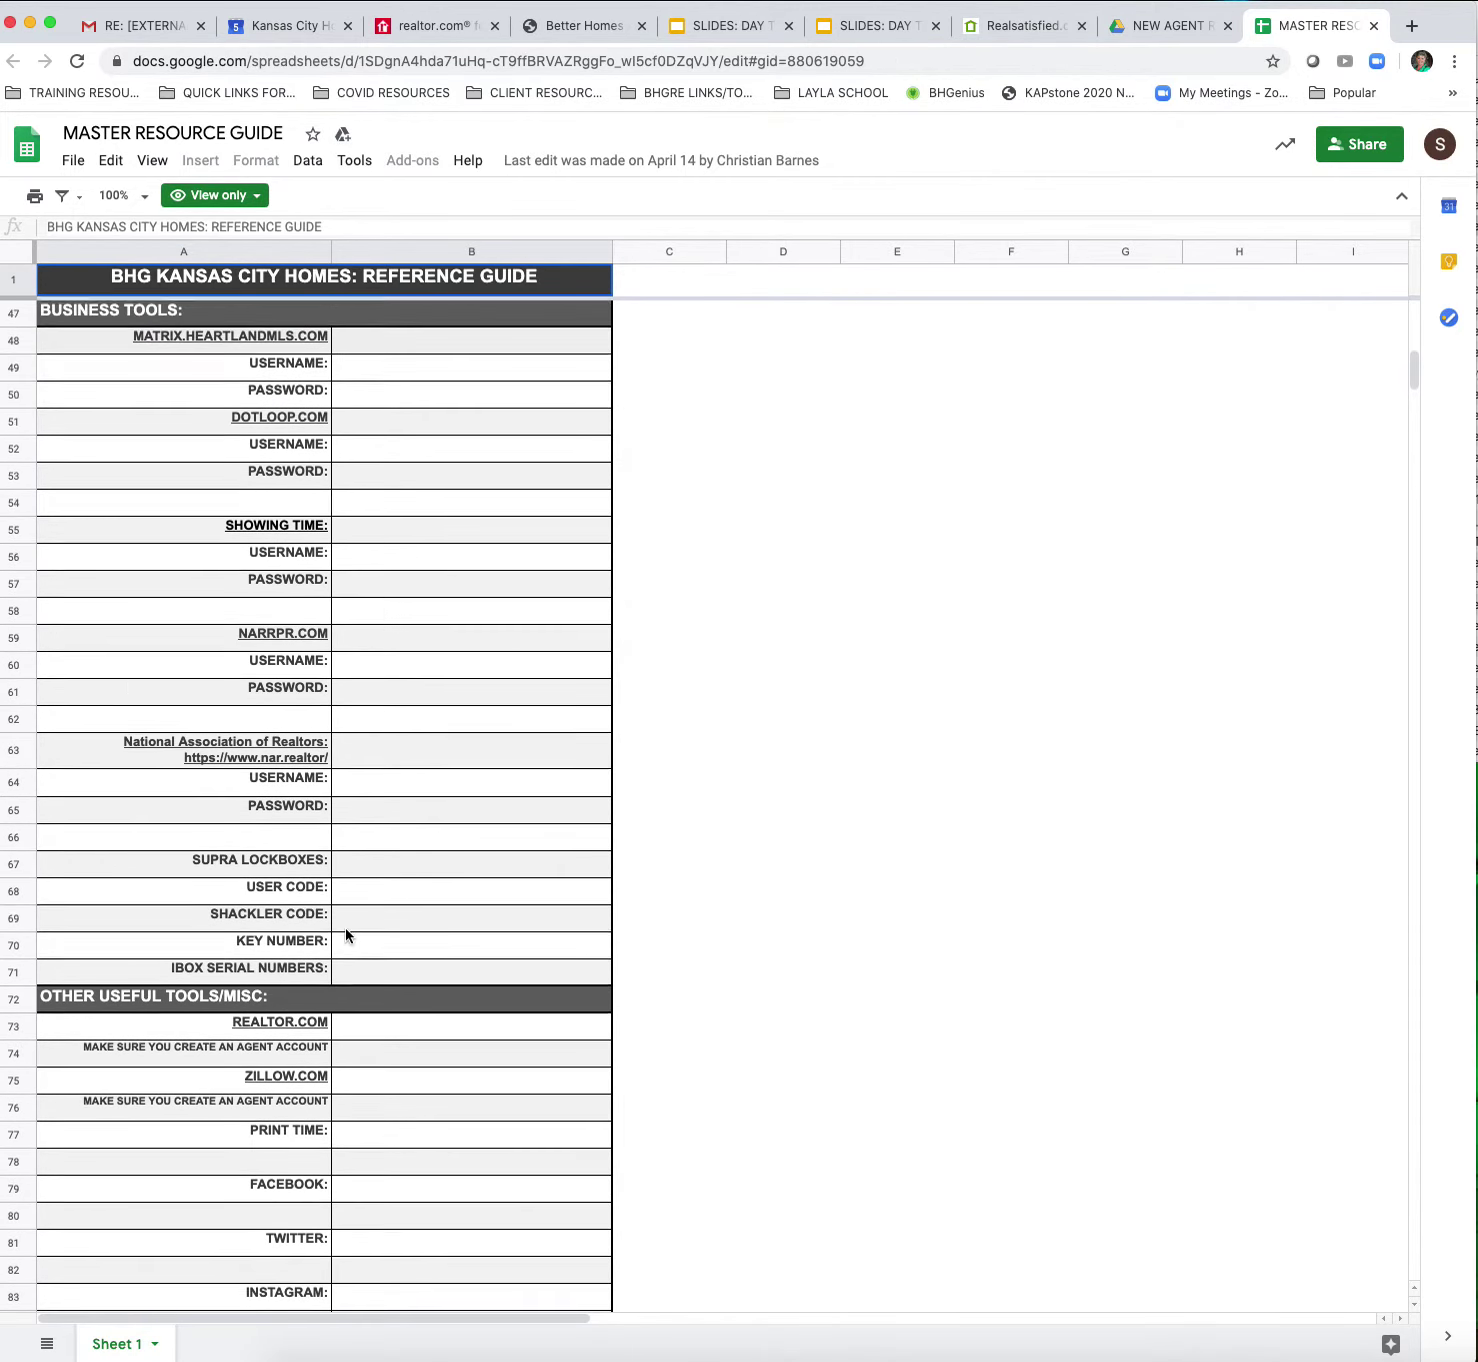
scroll(346, 935, up, 3)
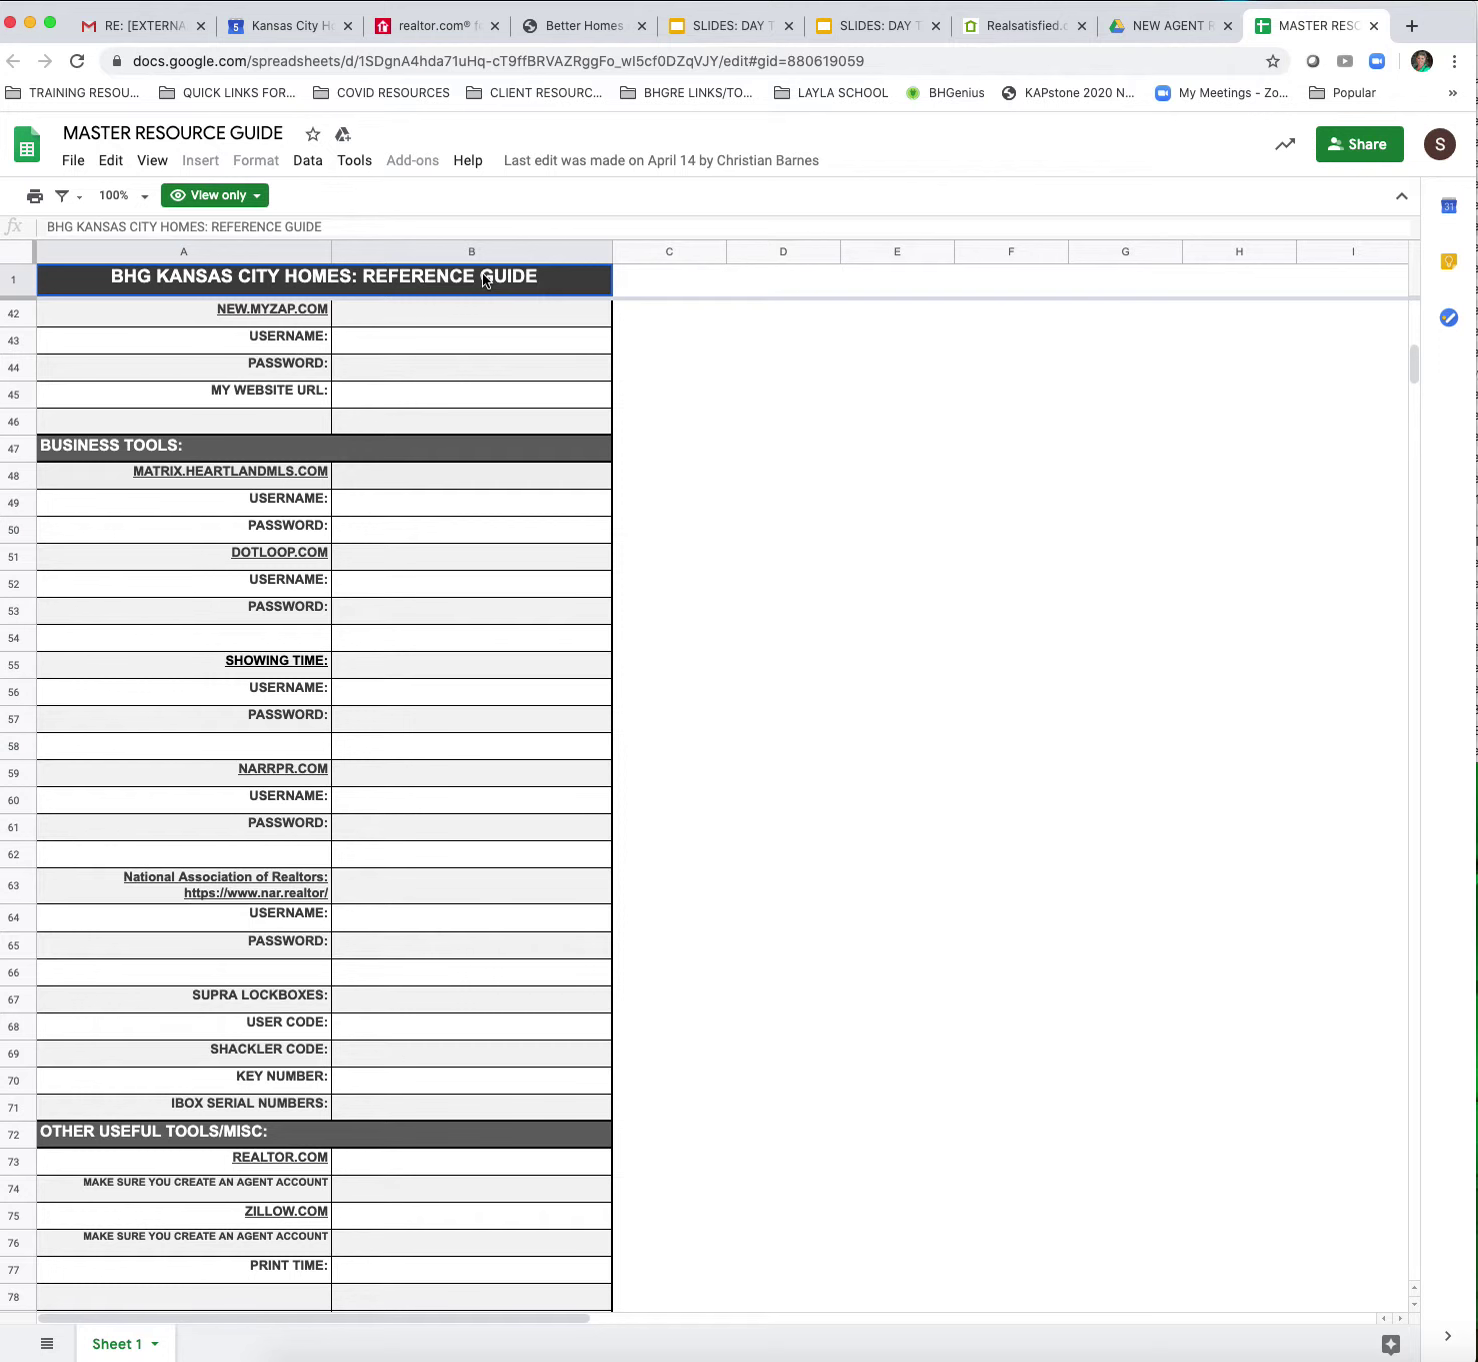
- Start a copy of the guide and strip the 'Copy of' prefix from its name
click(72, 162)
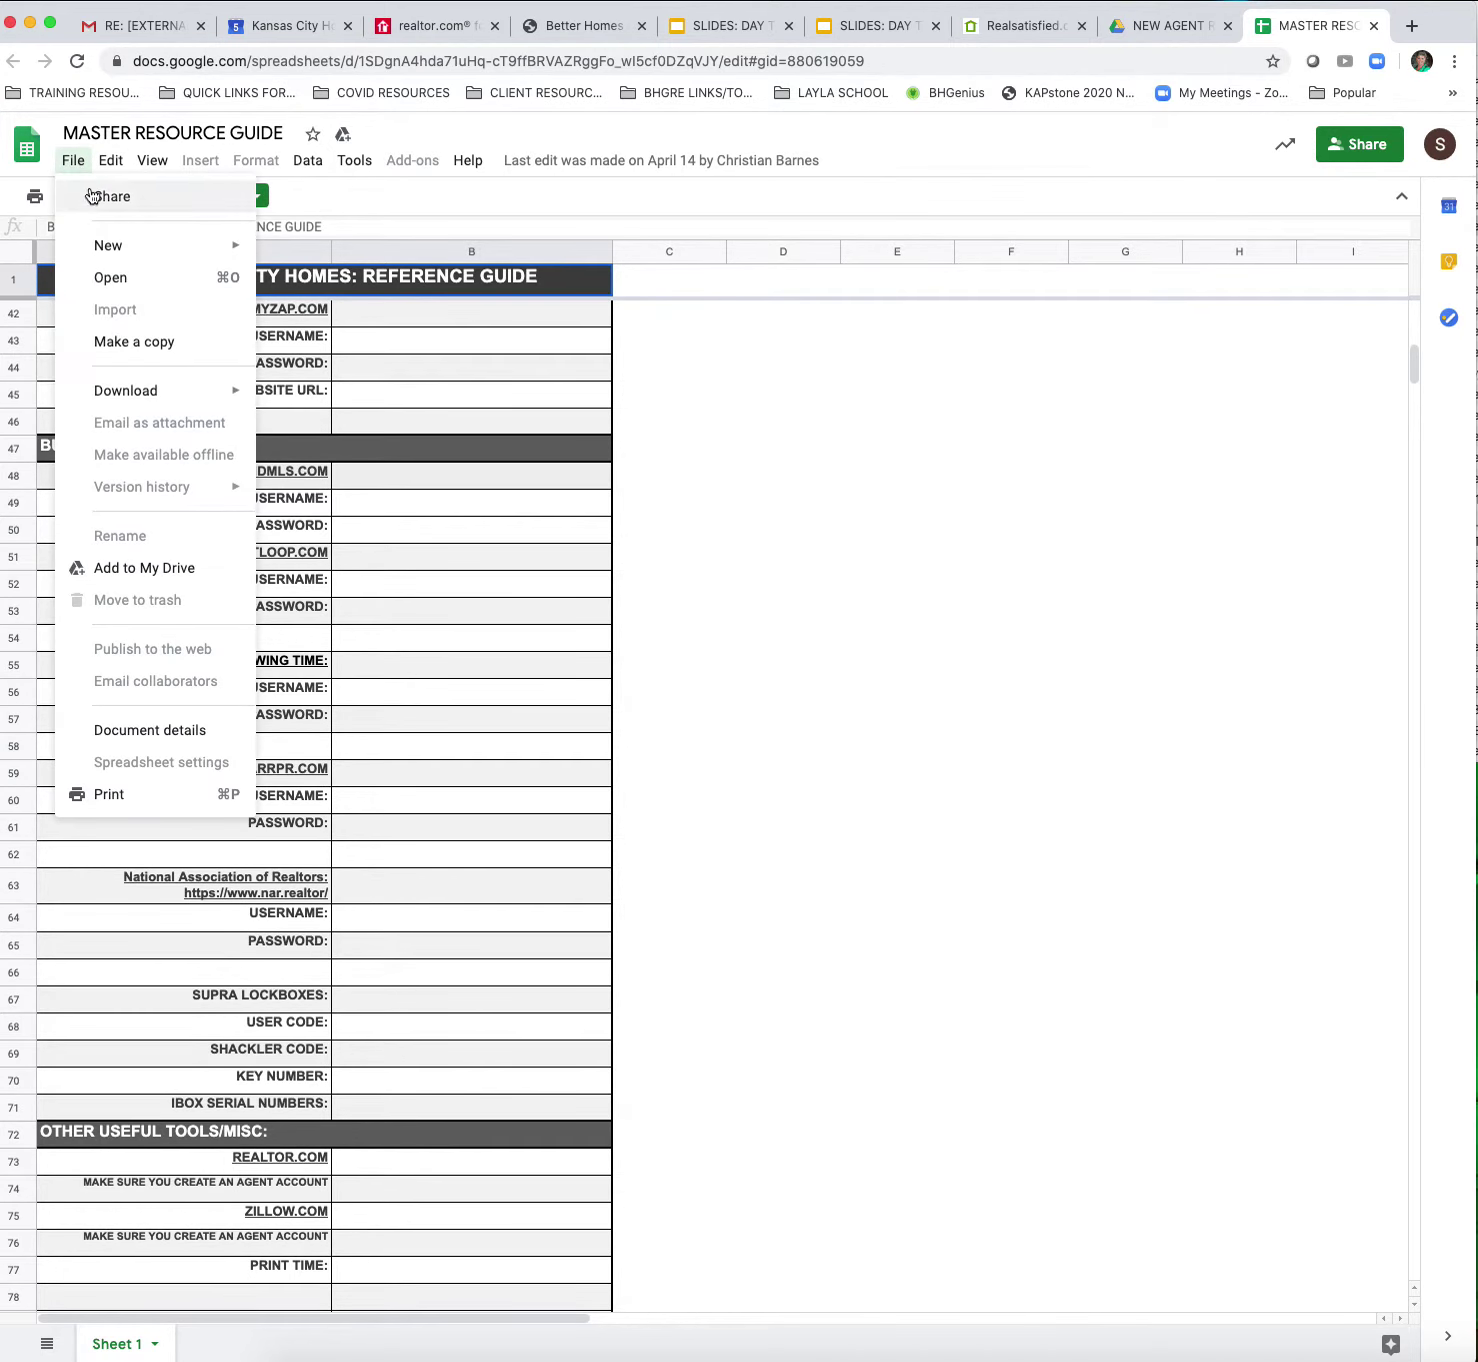
click(110, 341)
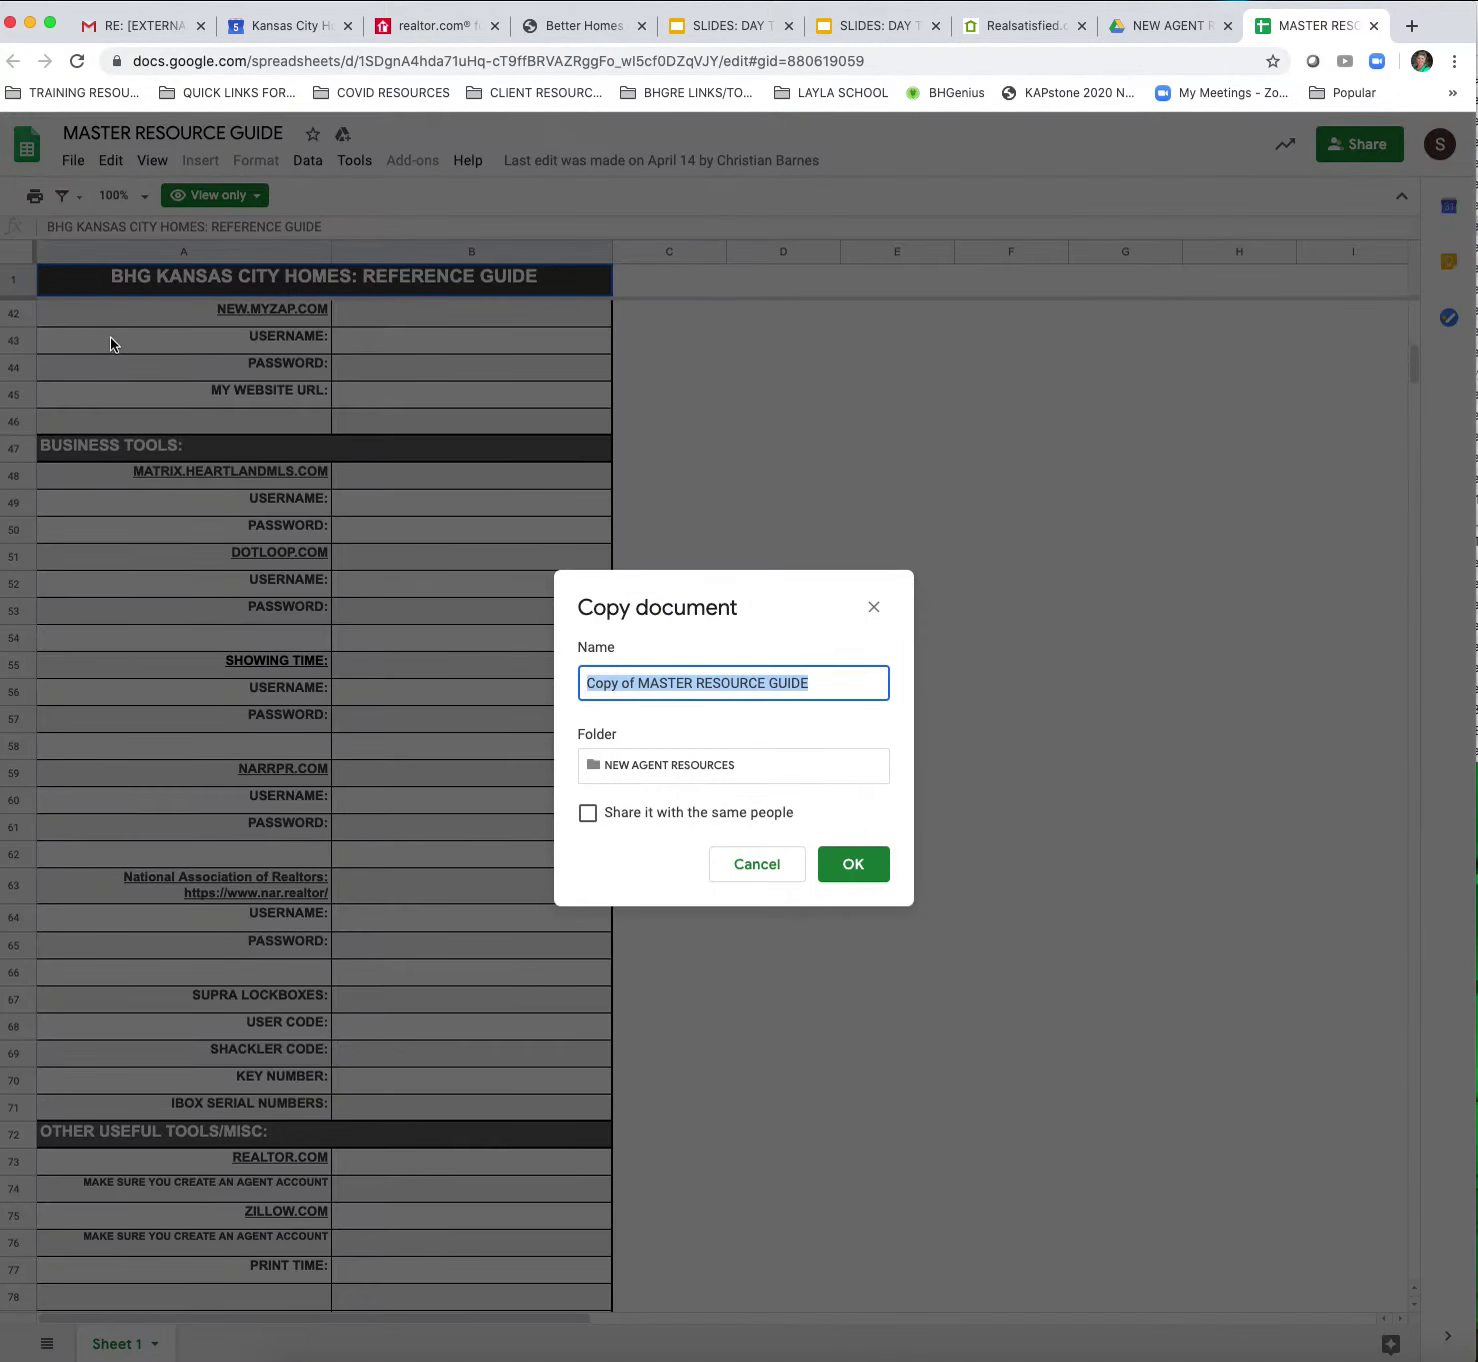
click(640, 681)
drag(640, 684, 545, 685)
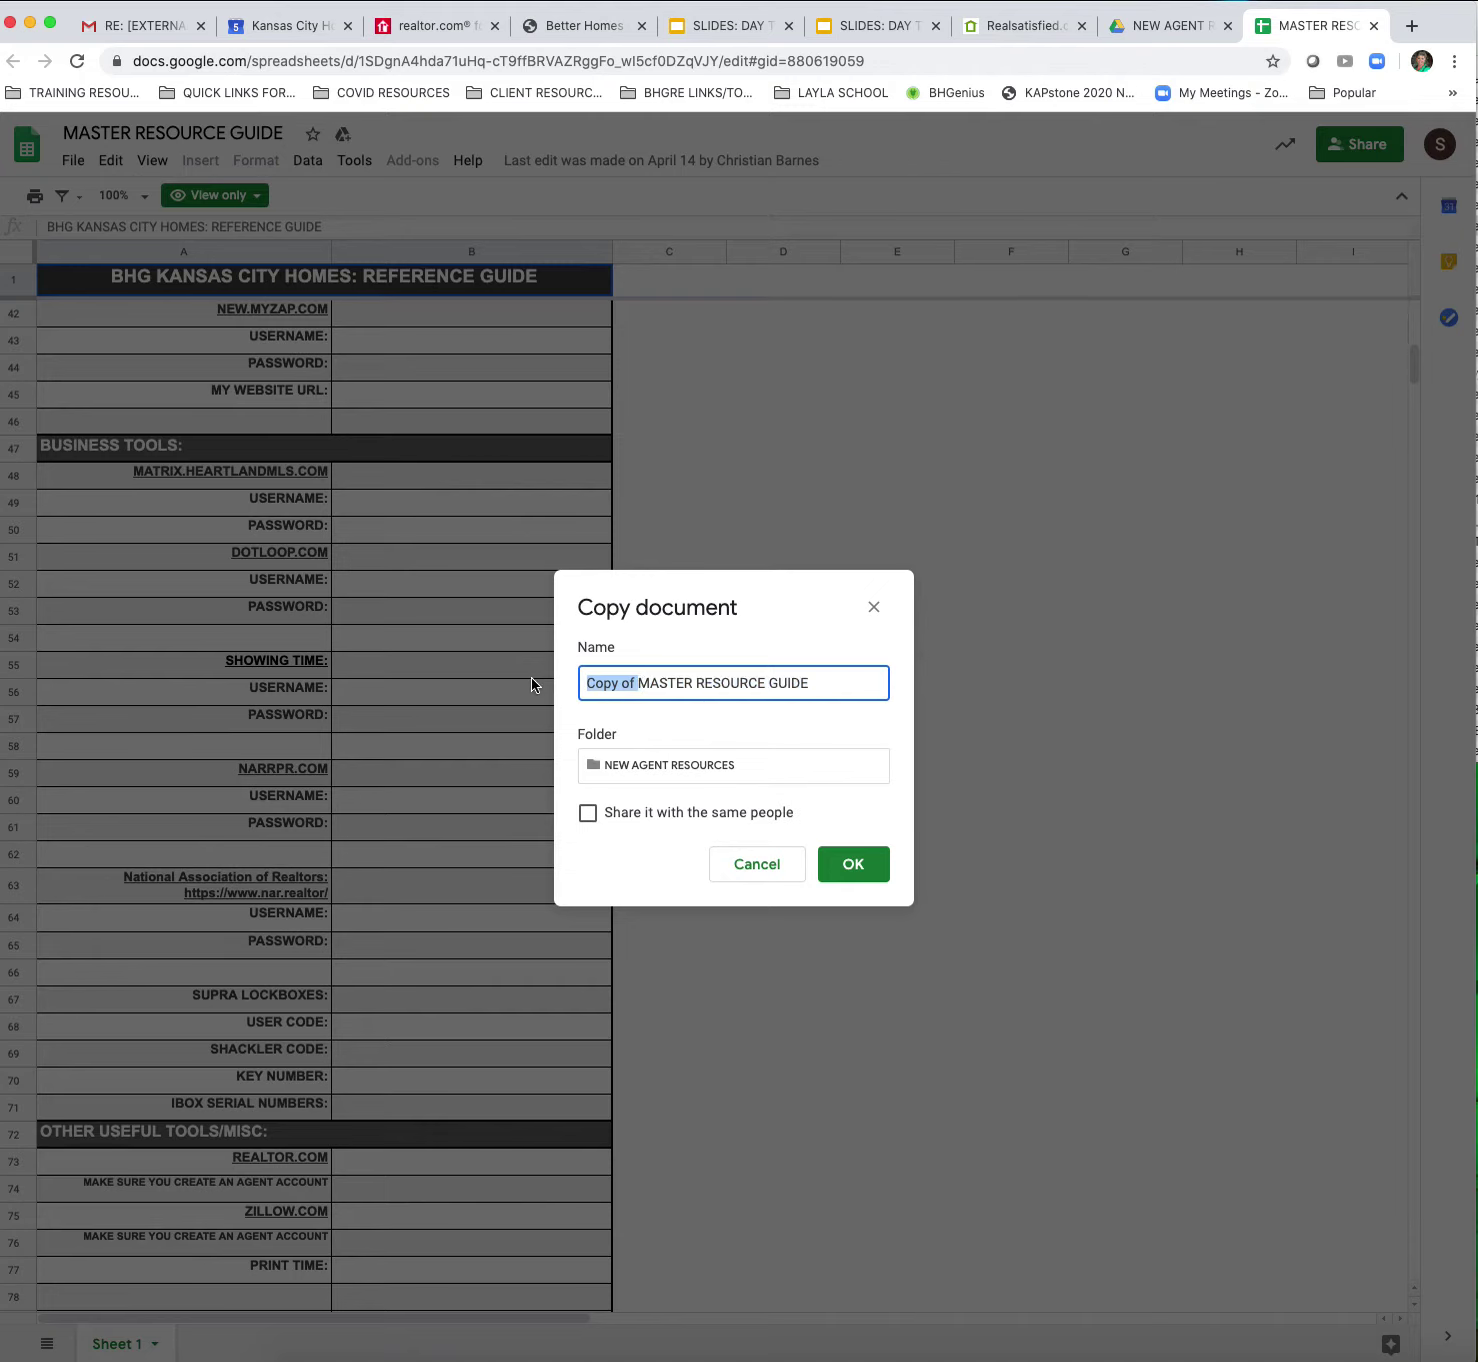
key(BackSpace)
- Set the copy's destination to the MY MARKETING RESOURCES folder and create it
click(623, 765)
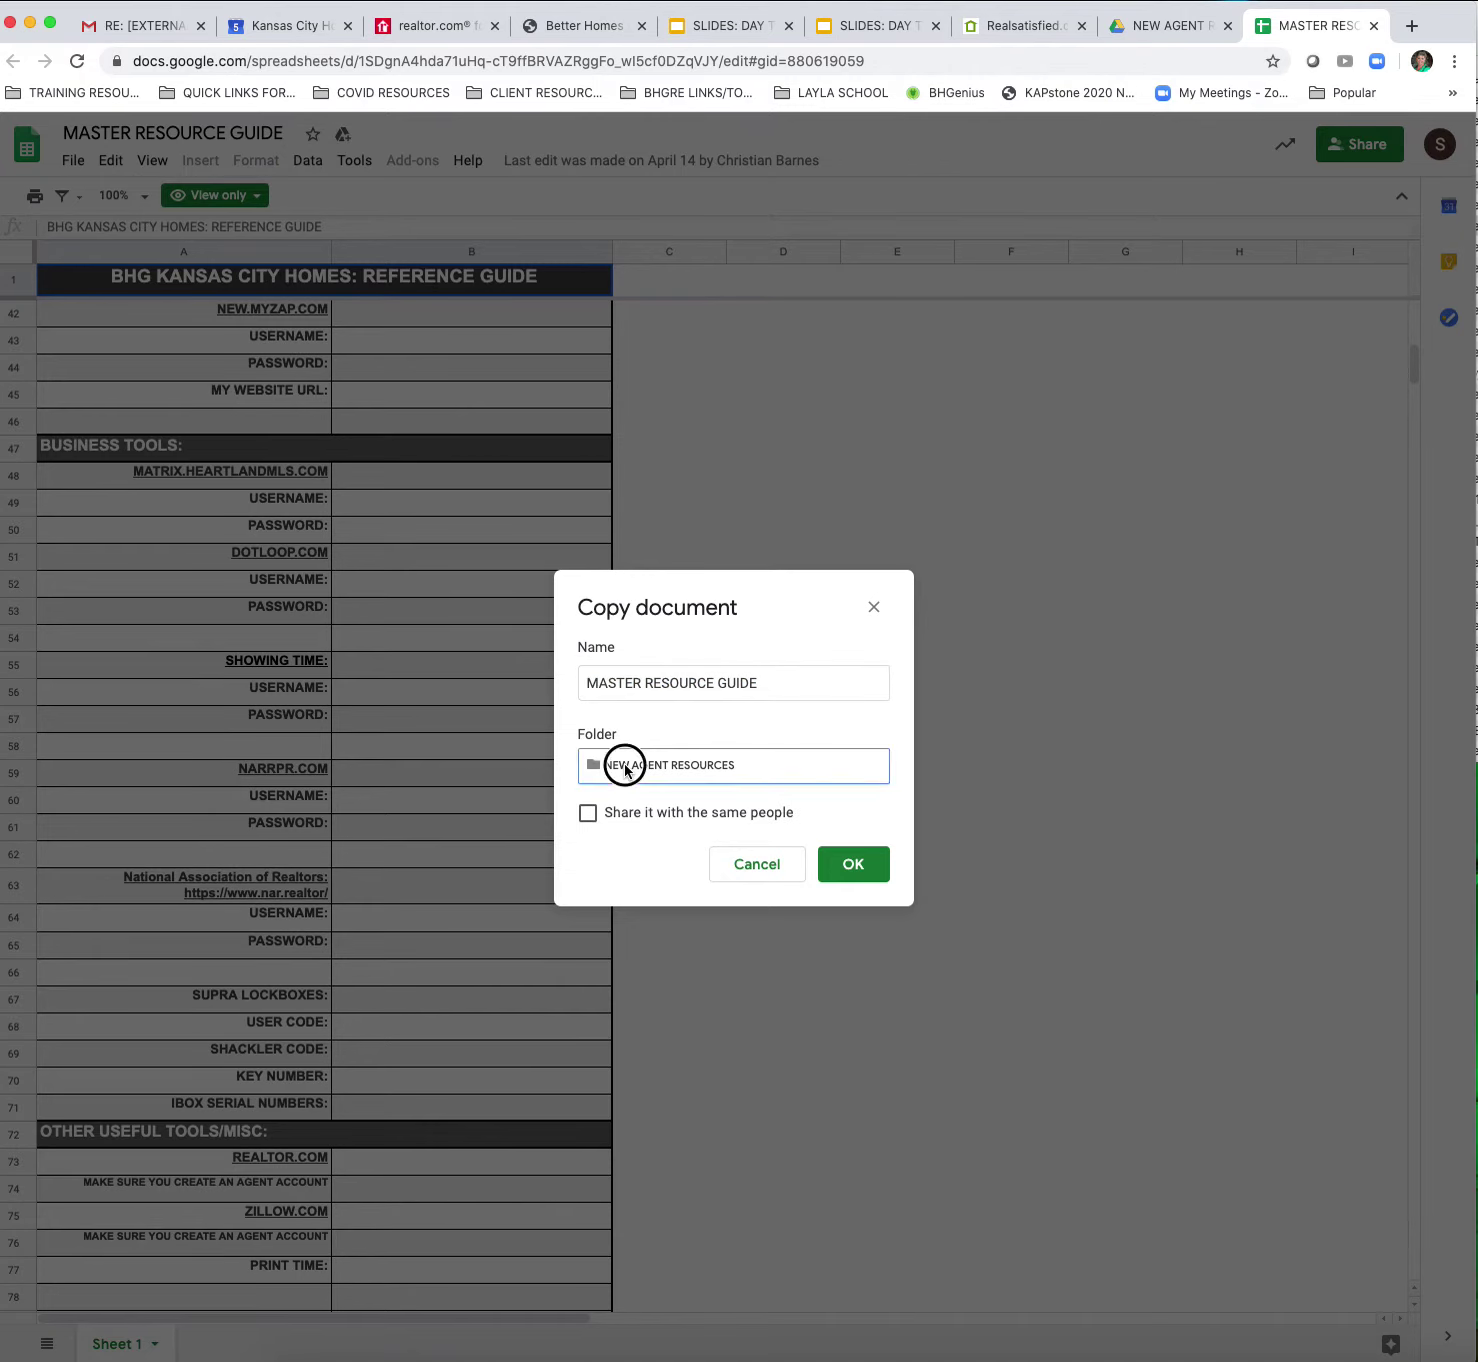
click(601, 825)
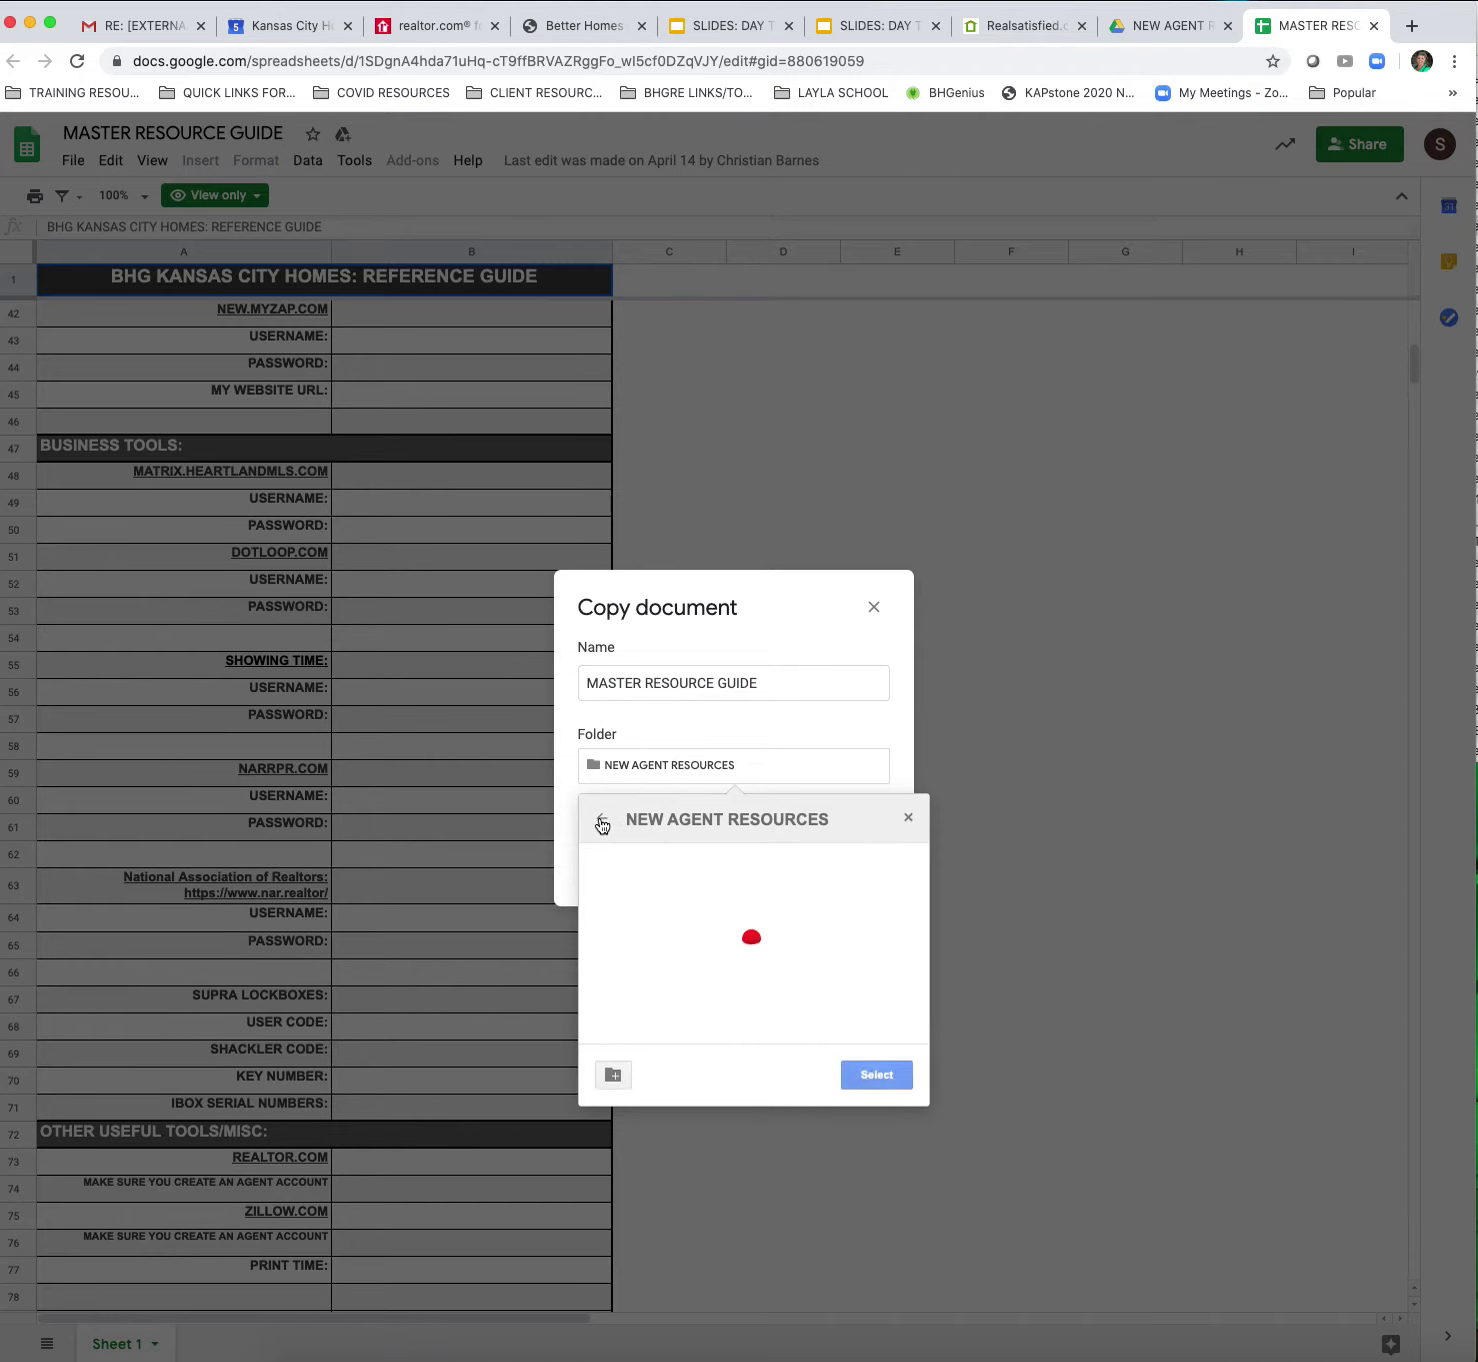
click(601, 825)
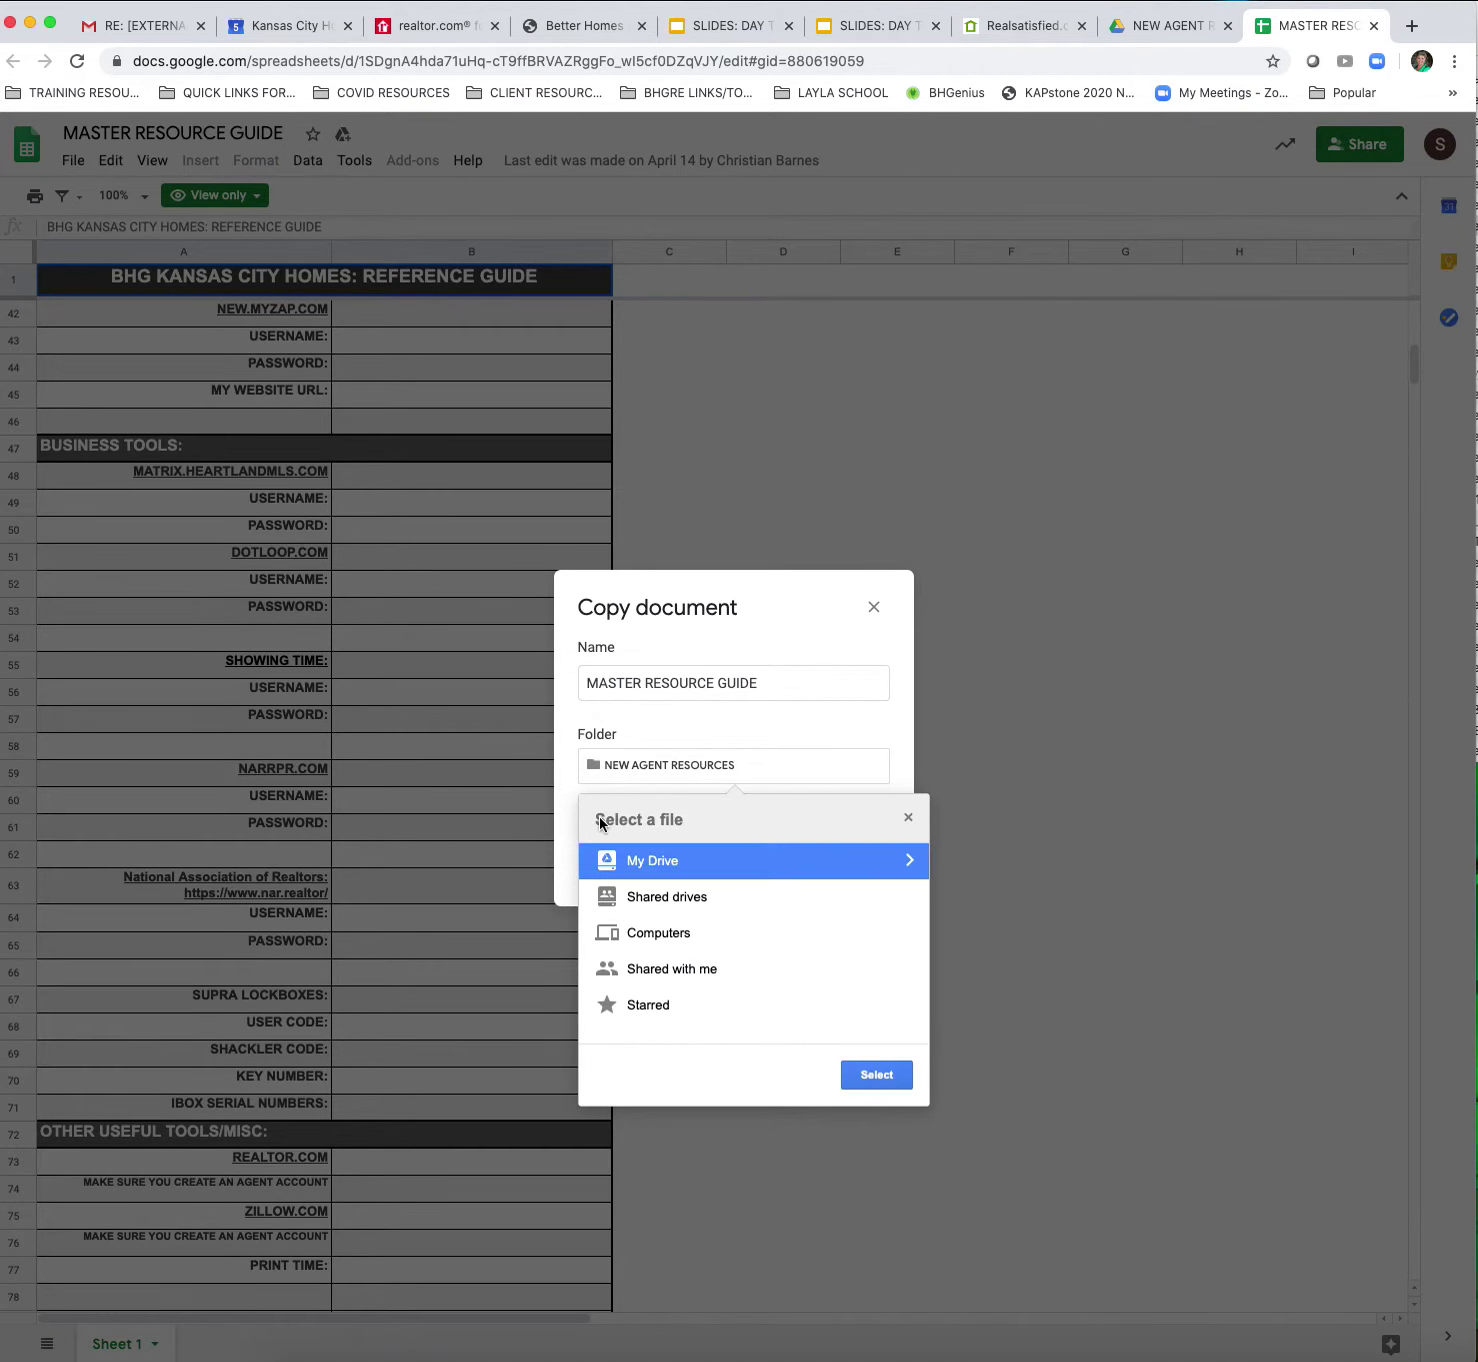
click(759, 860)
click(878, 1074)
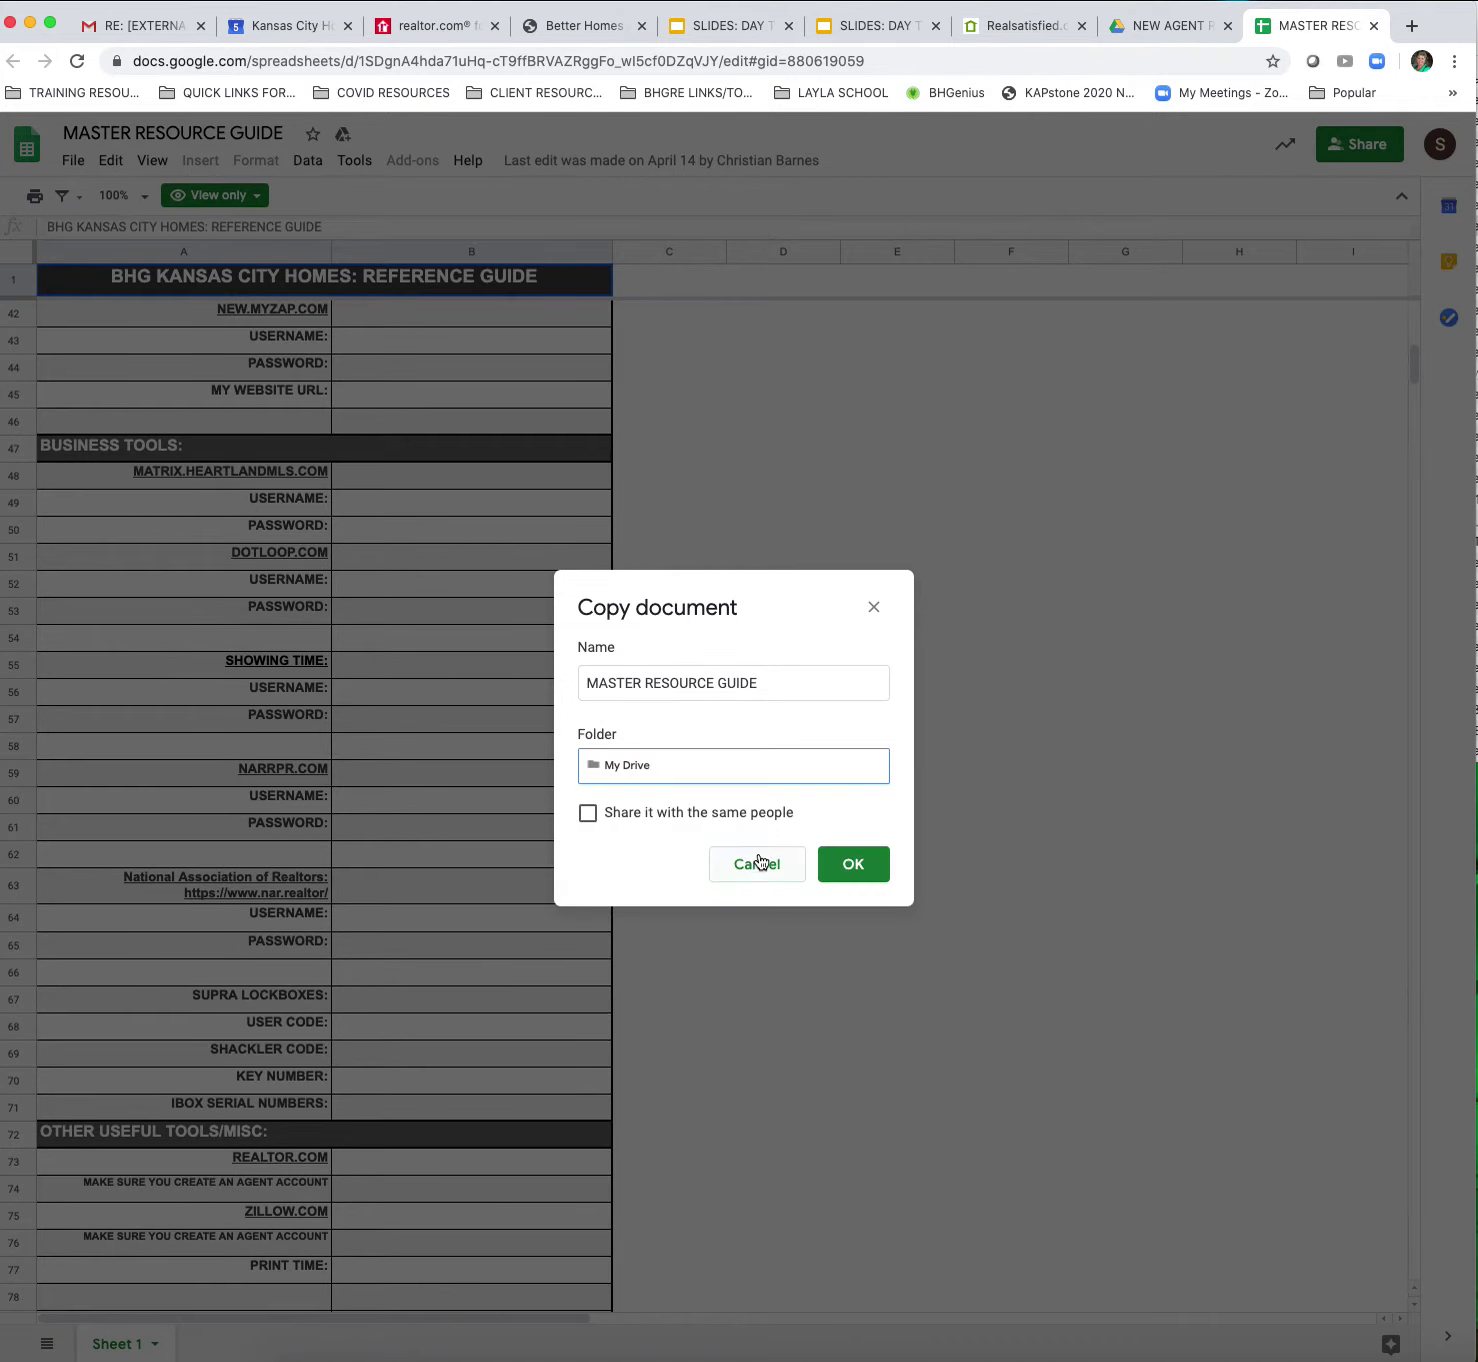
click(675, 769)
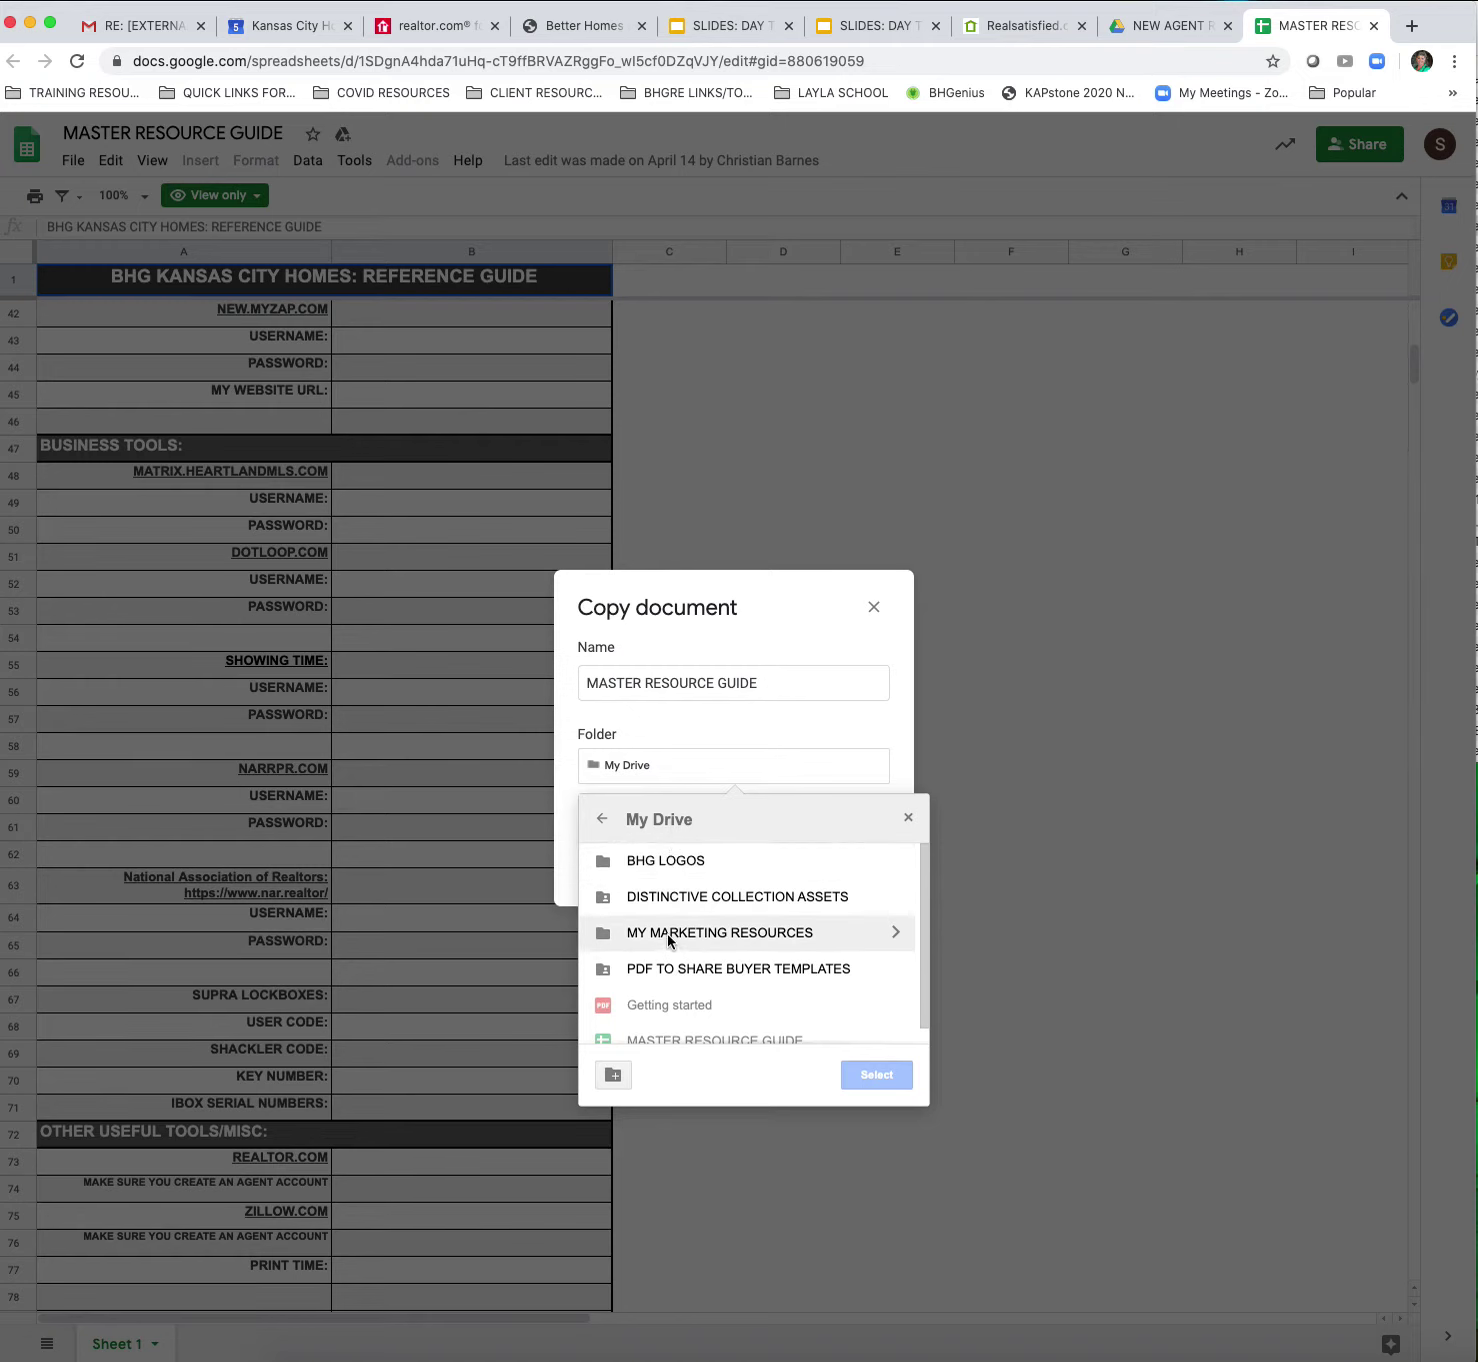
click(737, 933)
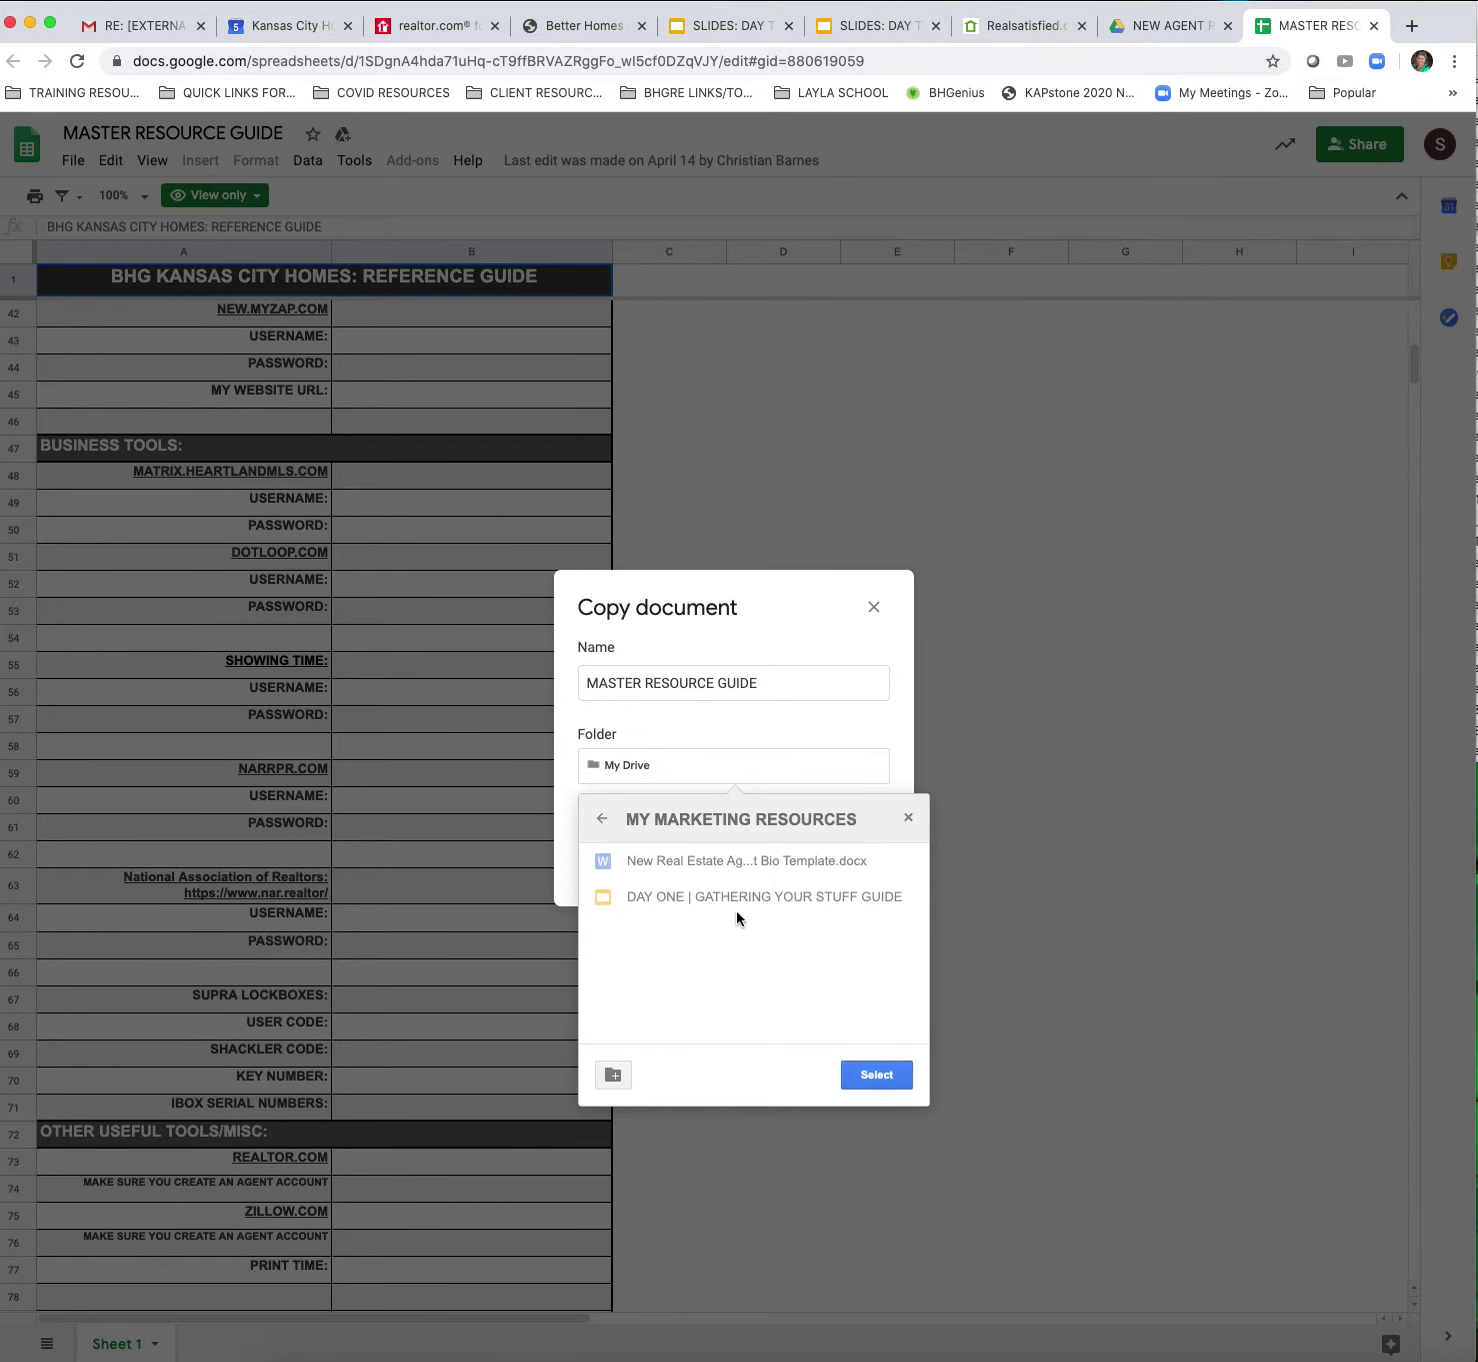
click(878, 1074)
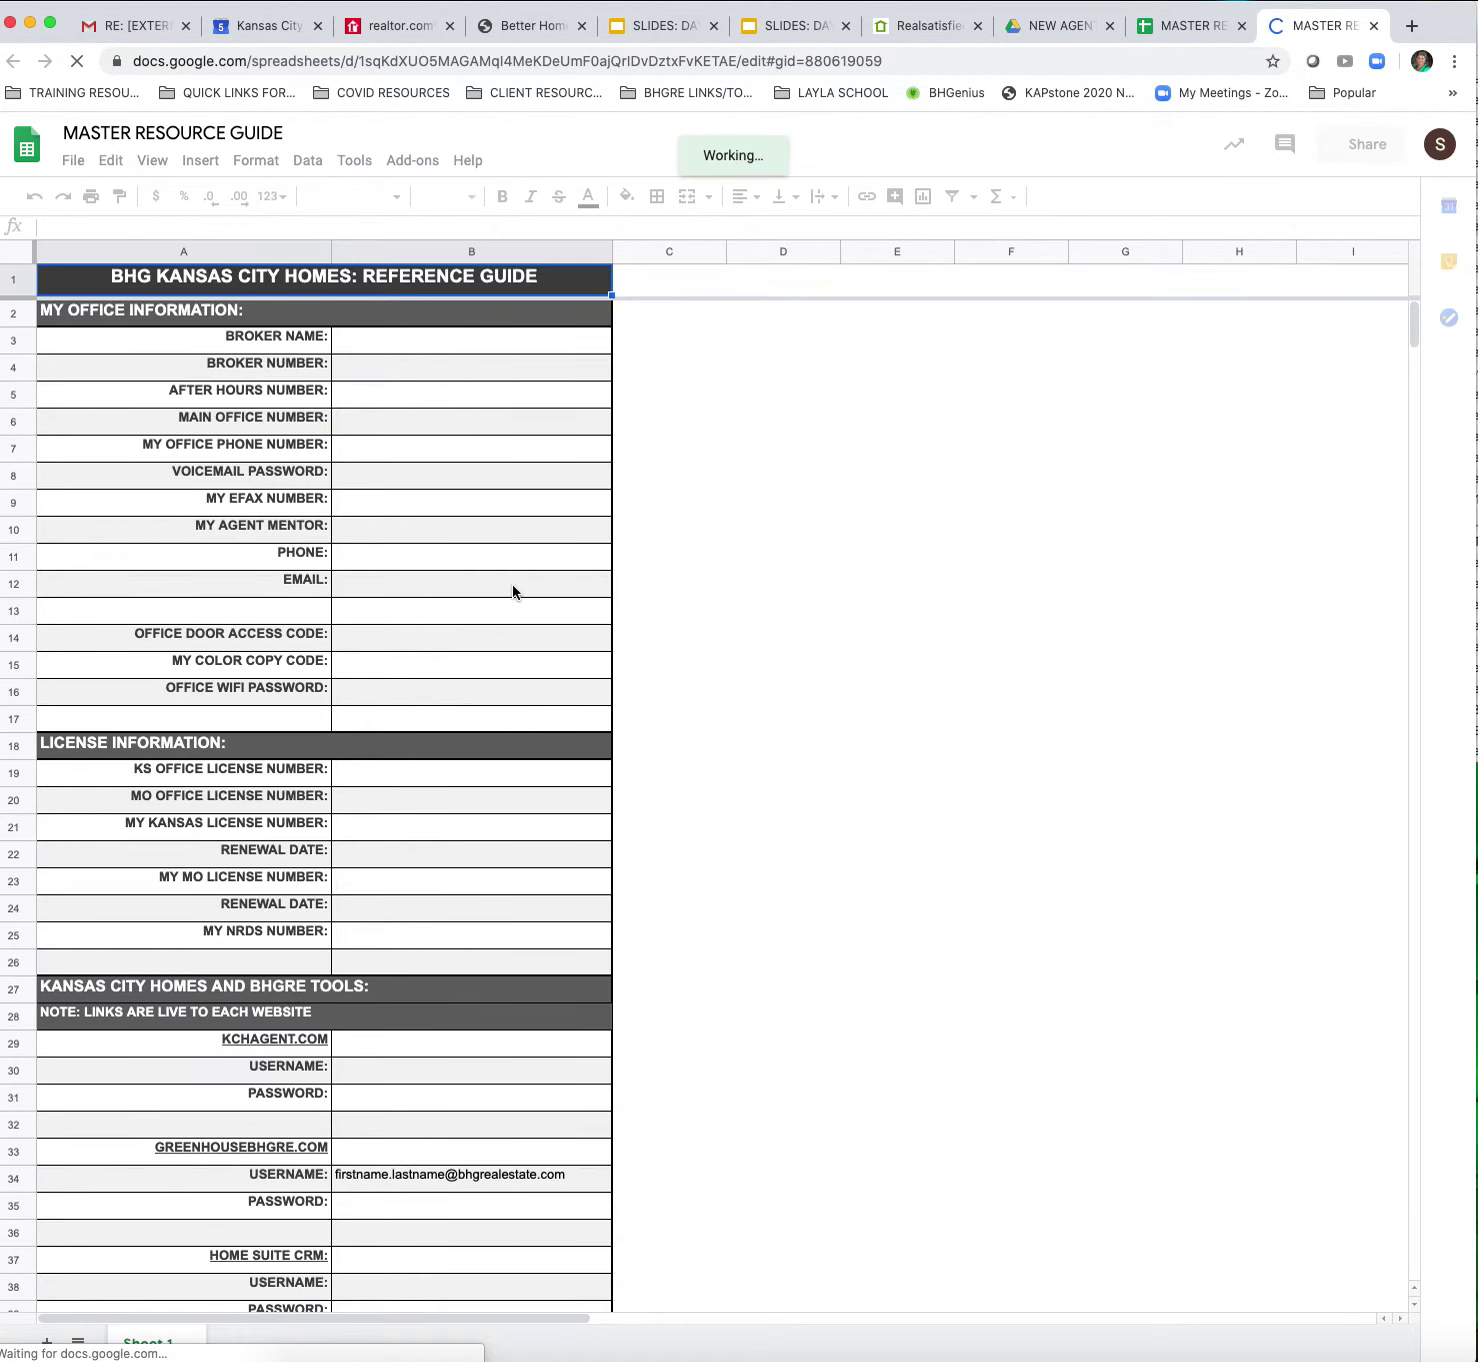
- Insert two blank rows above row 46, beneath MY WEBSITE URL
click(512, 584)
scroll(494, 689, down, 5)
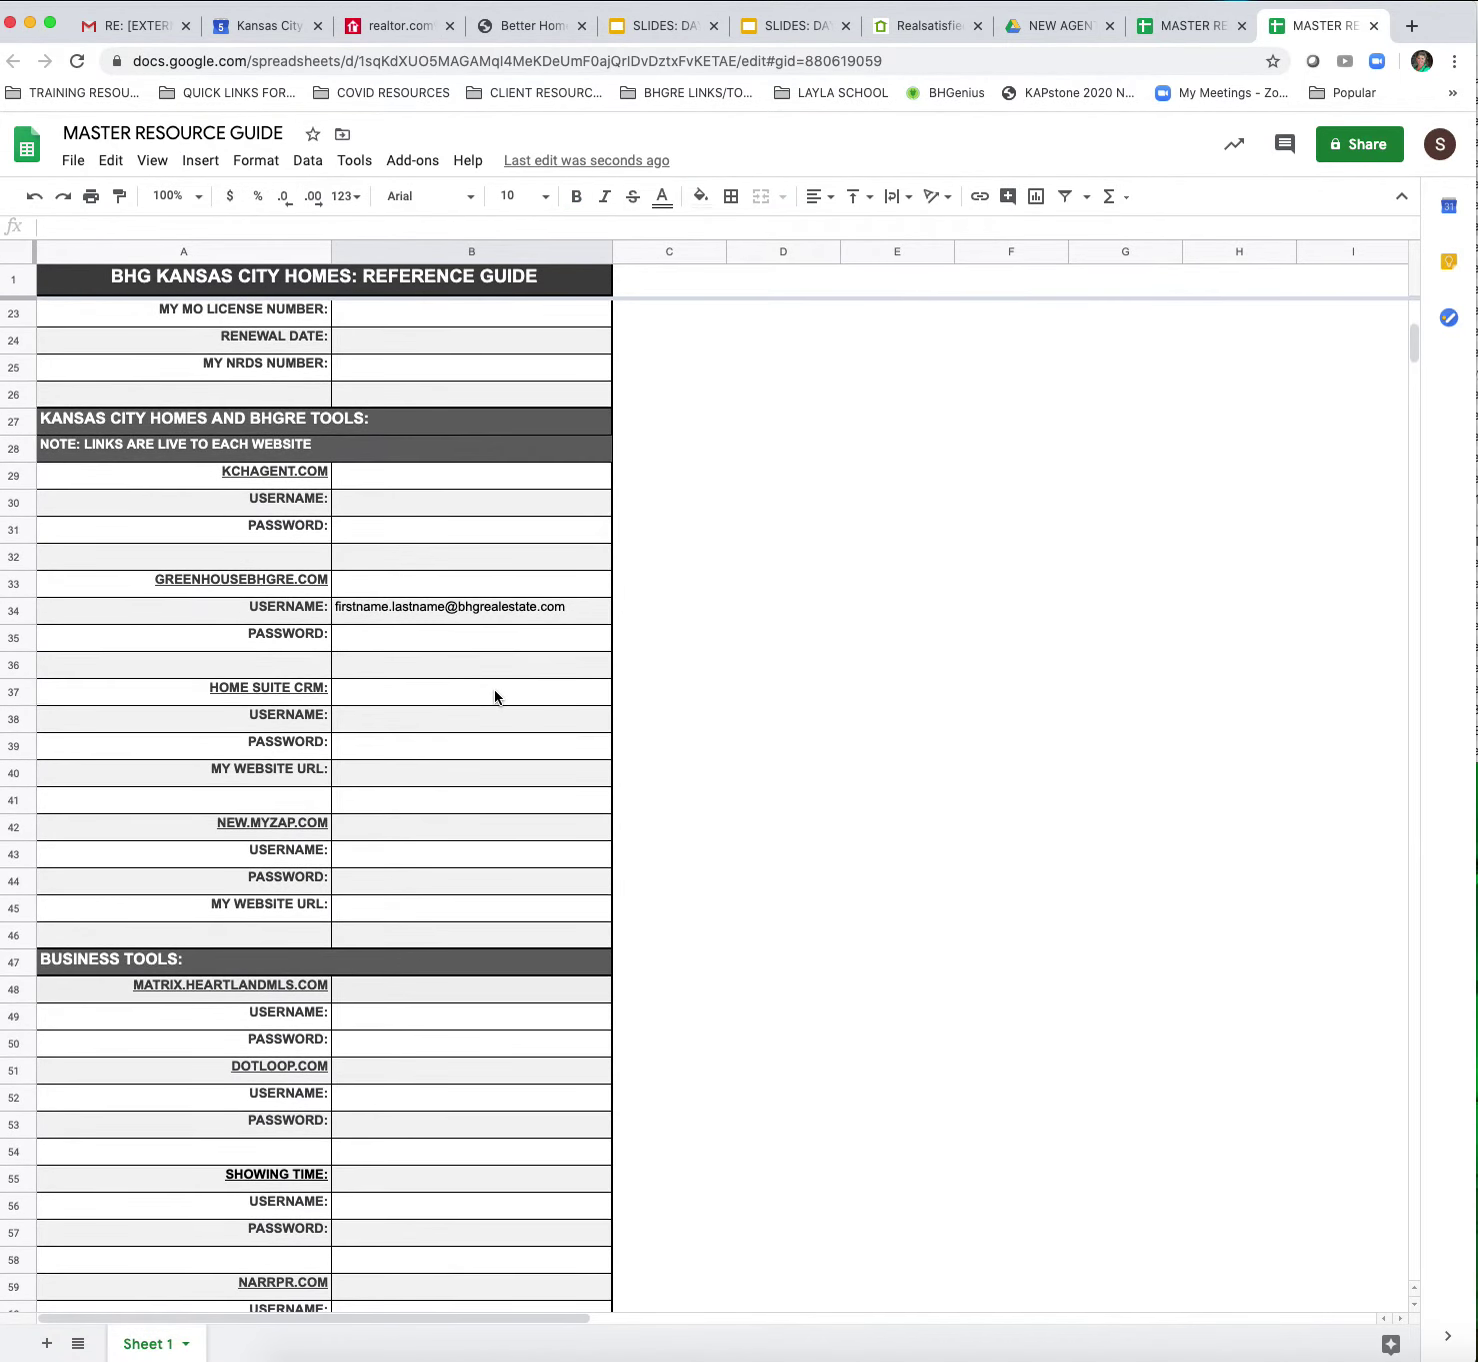
click(237, 934)
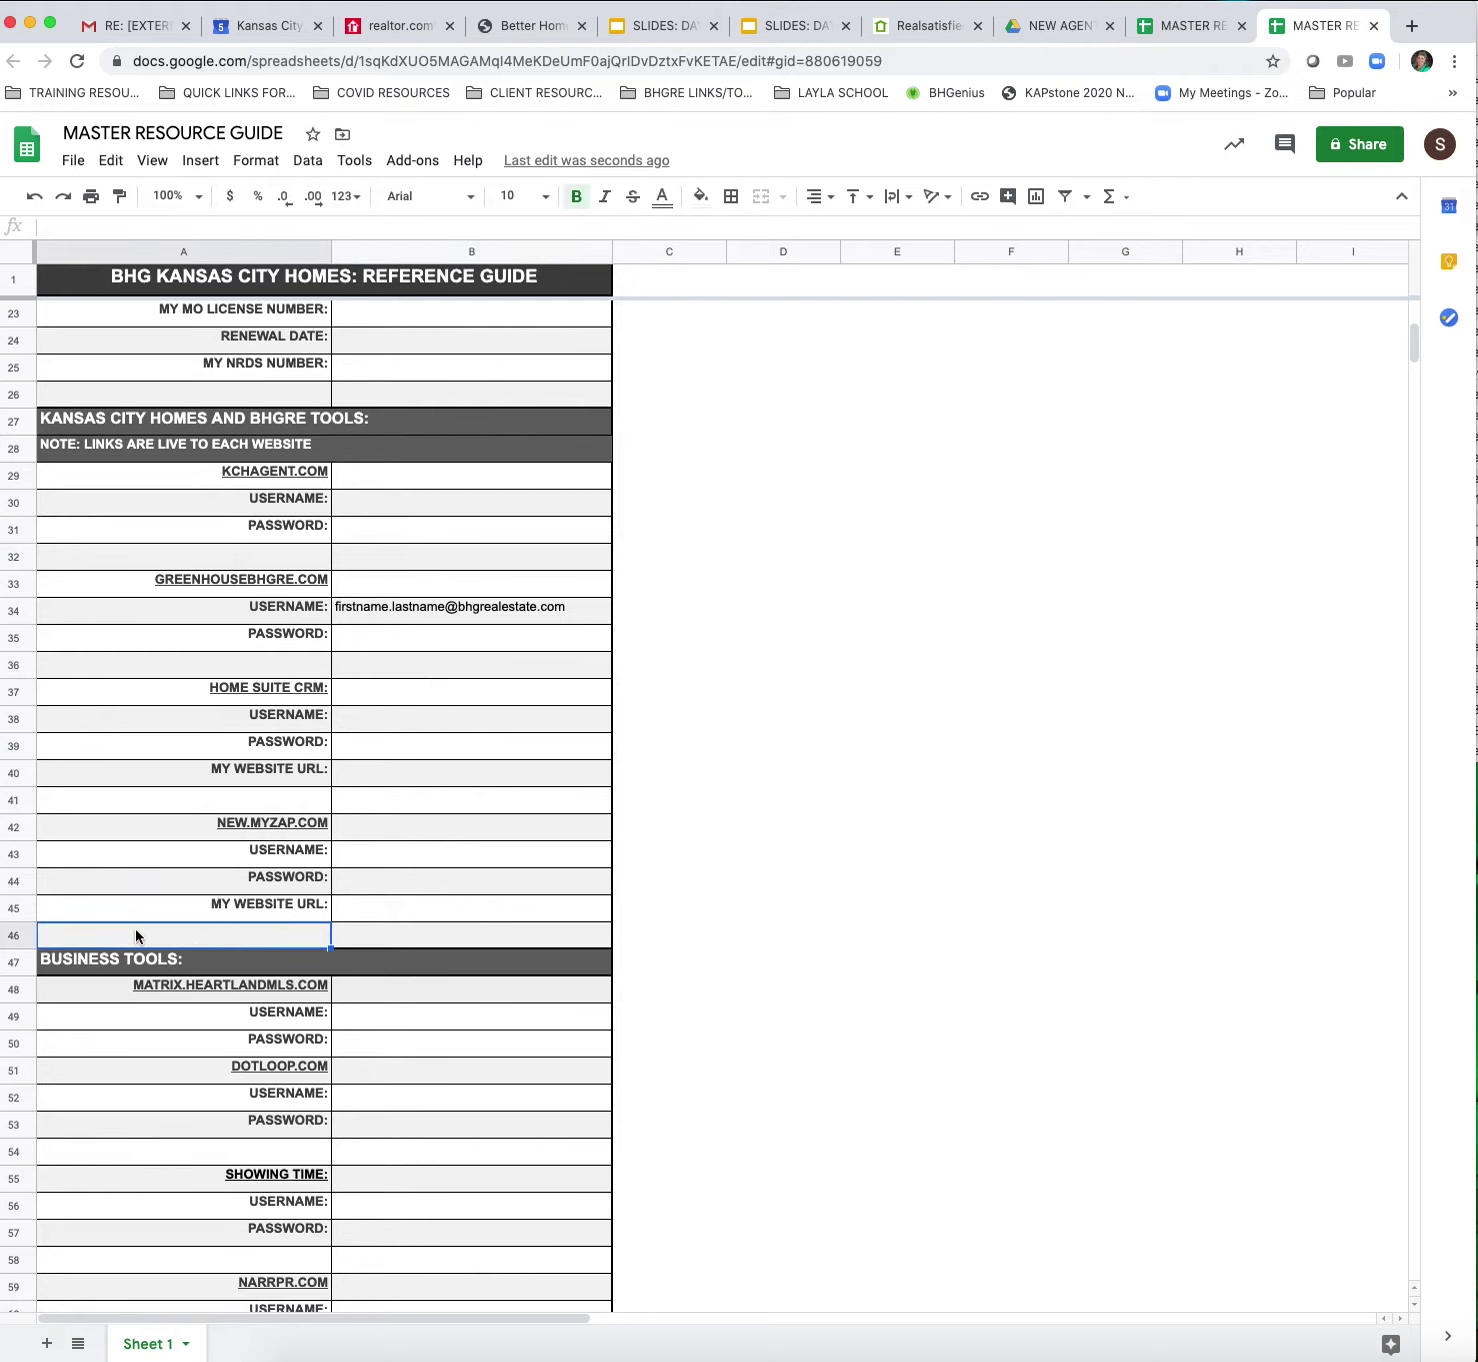
right_click(17, 942)
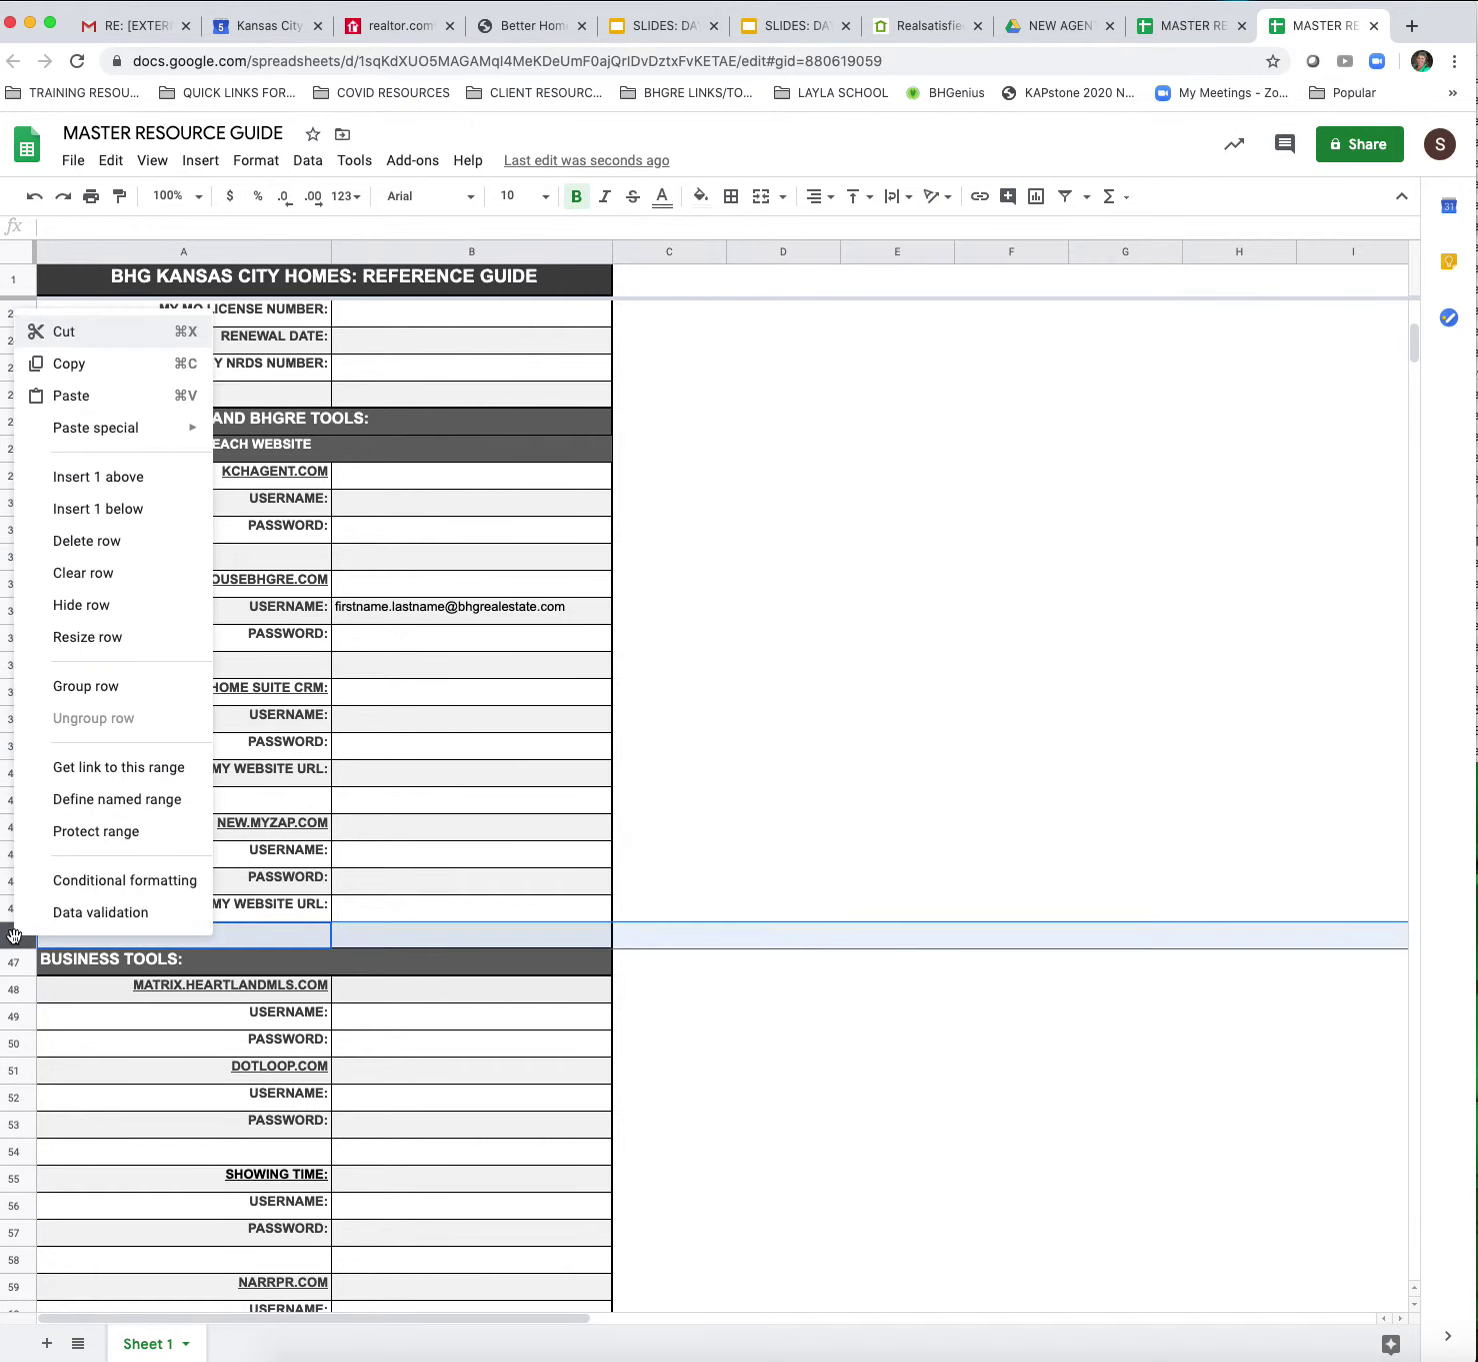
click(115, 478)
right_click(17, 934)
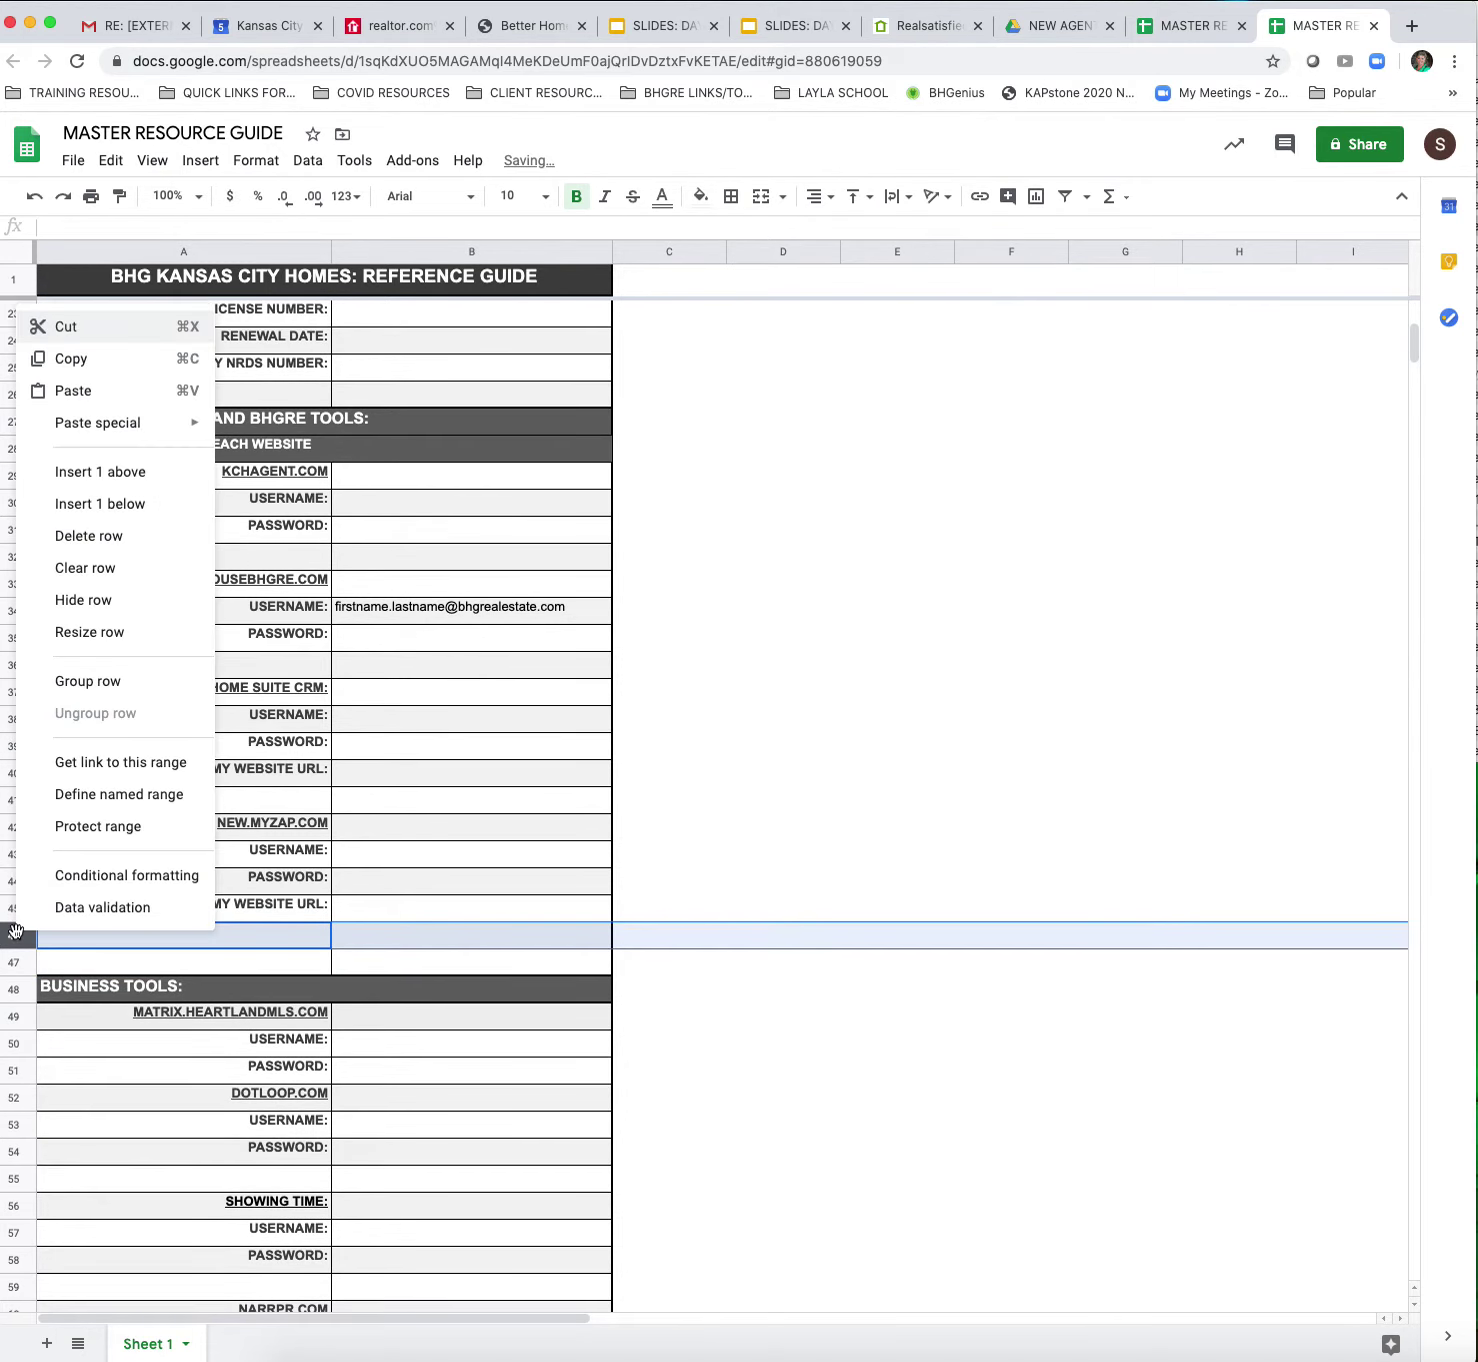
click(72, 480)
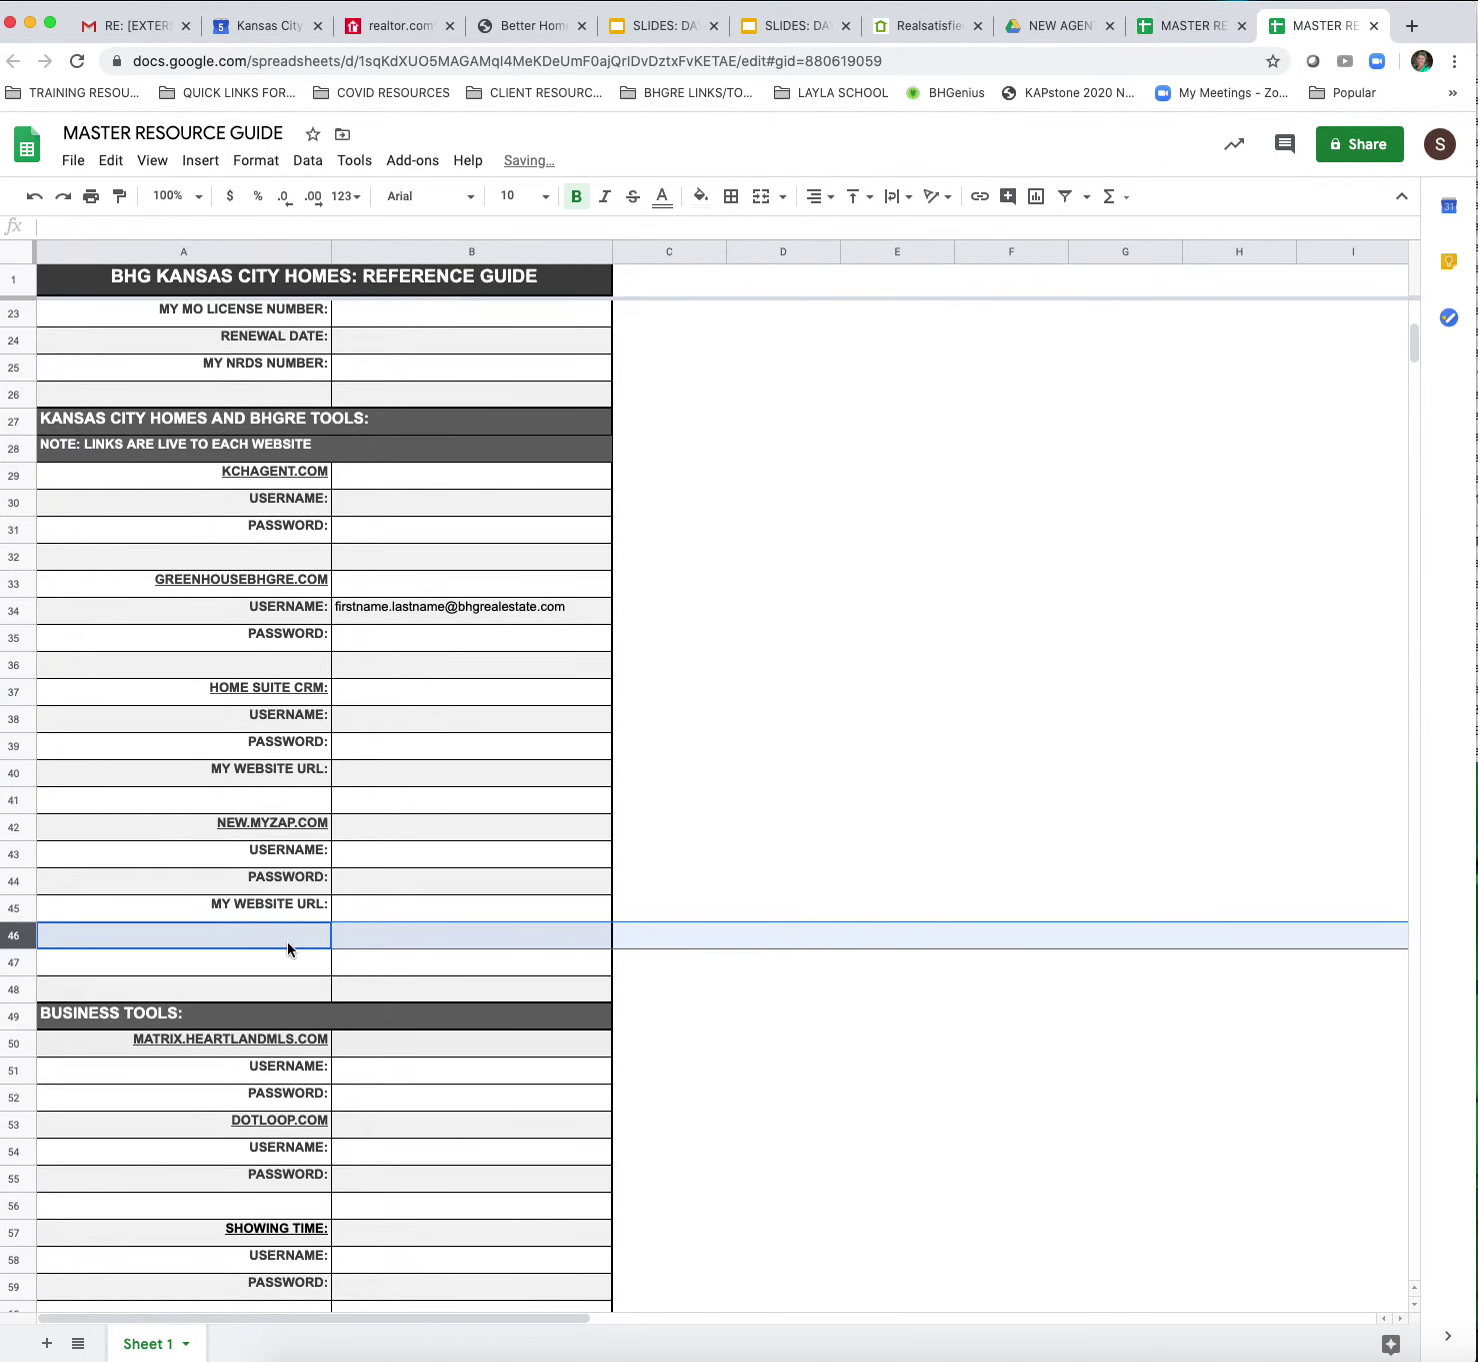
- Enter 'Real Satisfied Vanity Key:' in A46 and paste the vanity key into B46
click(288, 941)
text(Real S)
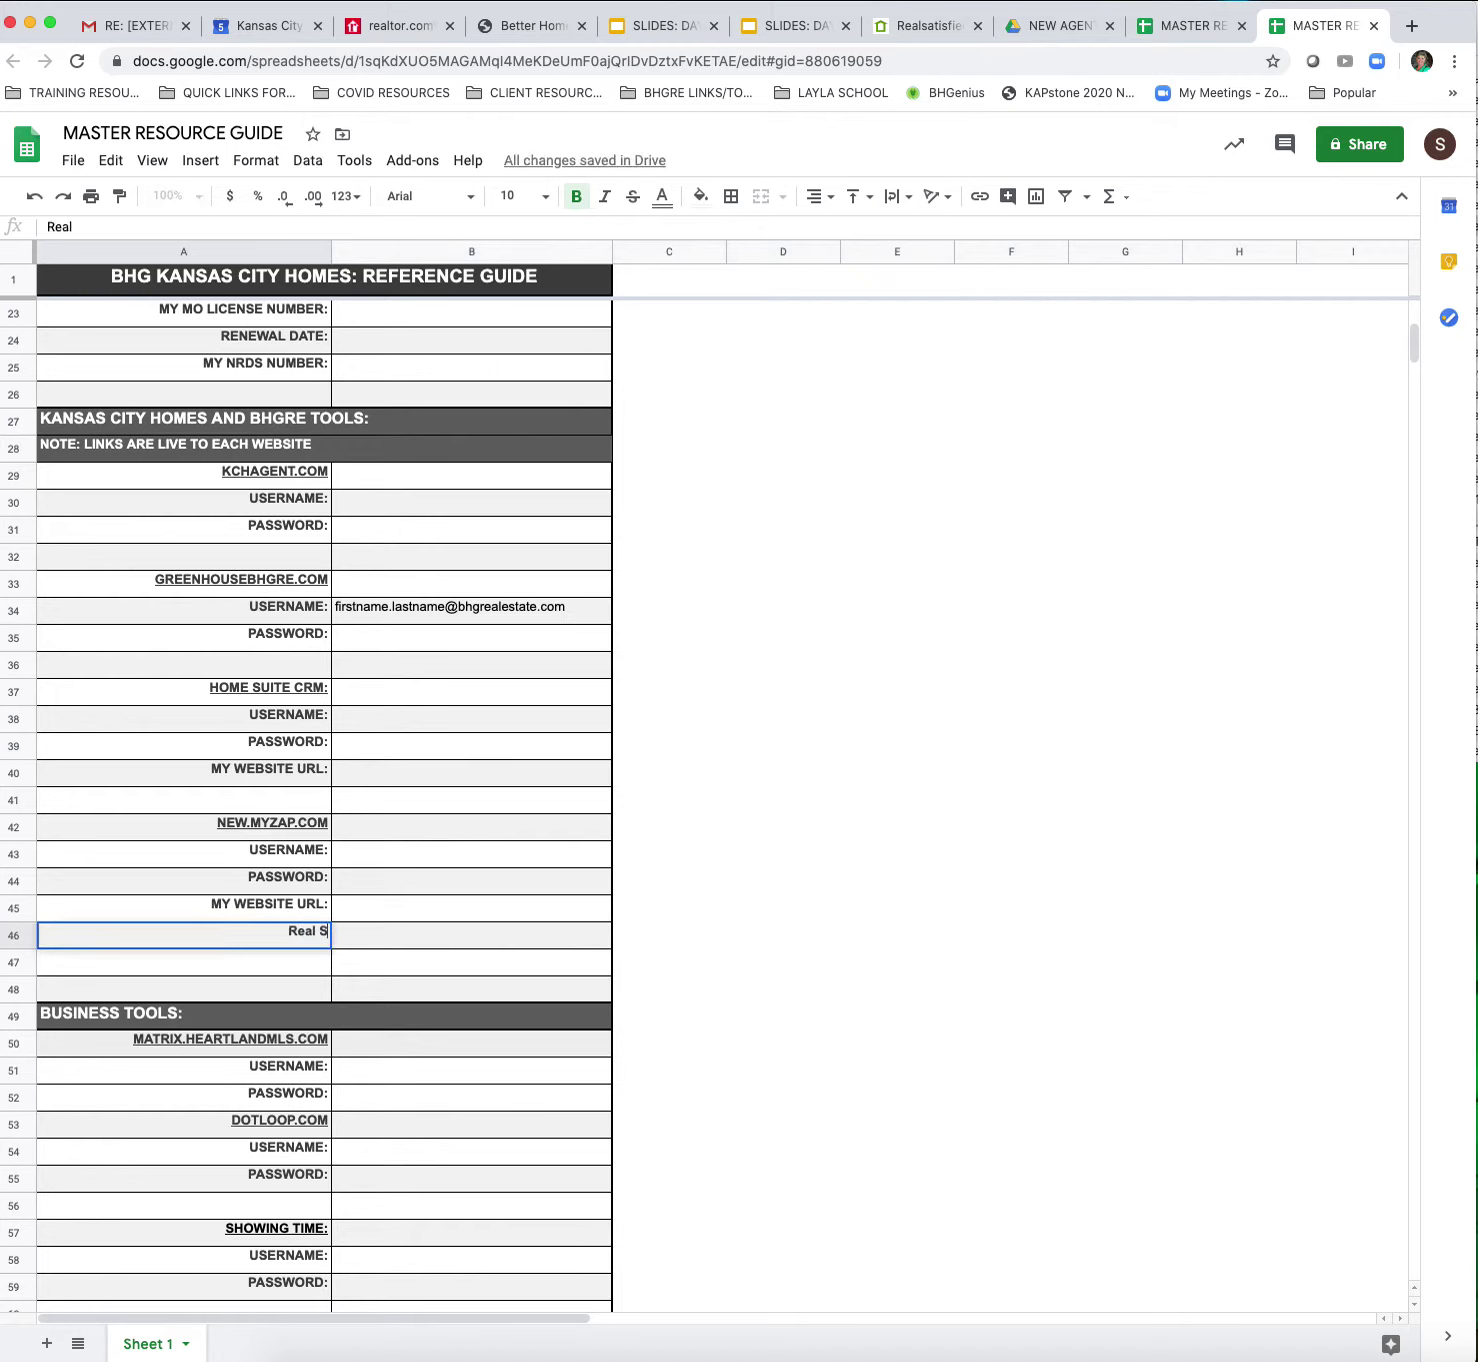
text(atisfied Vanity Key:)
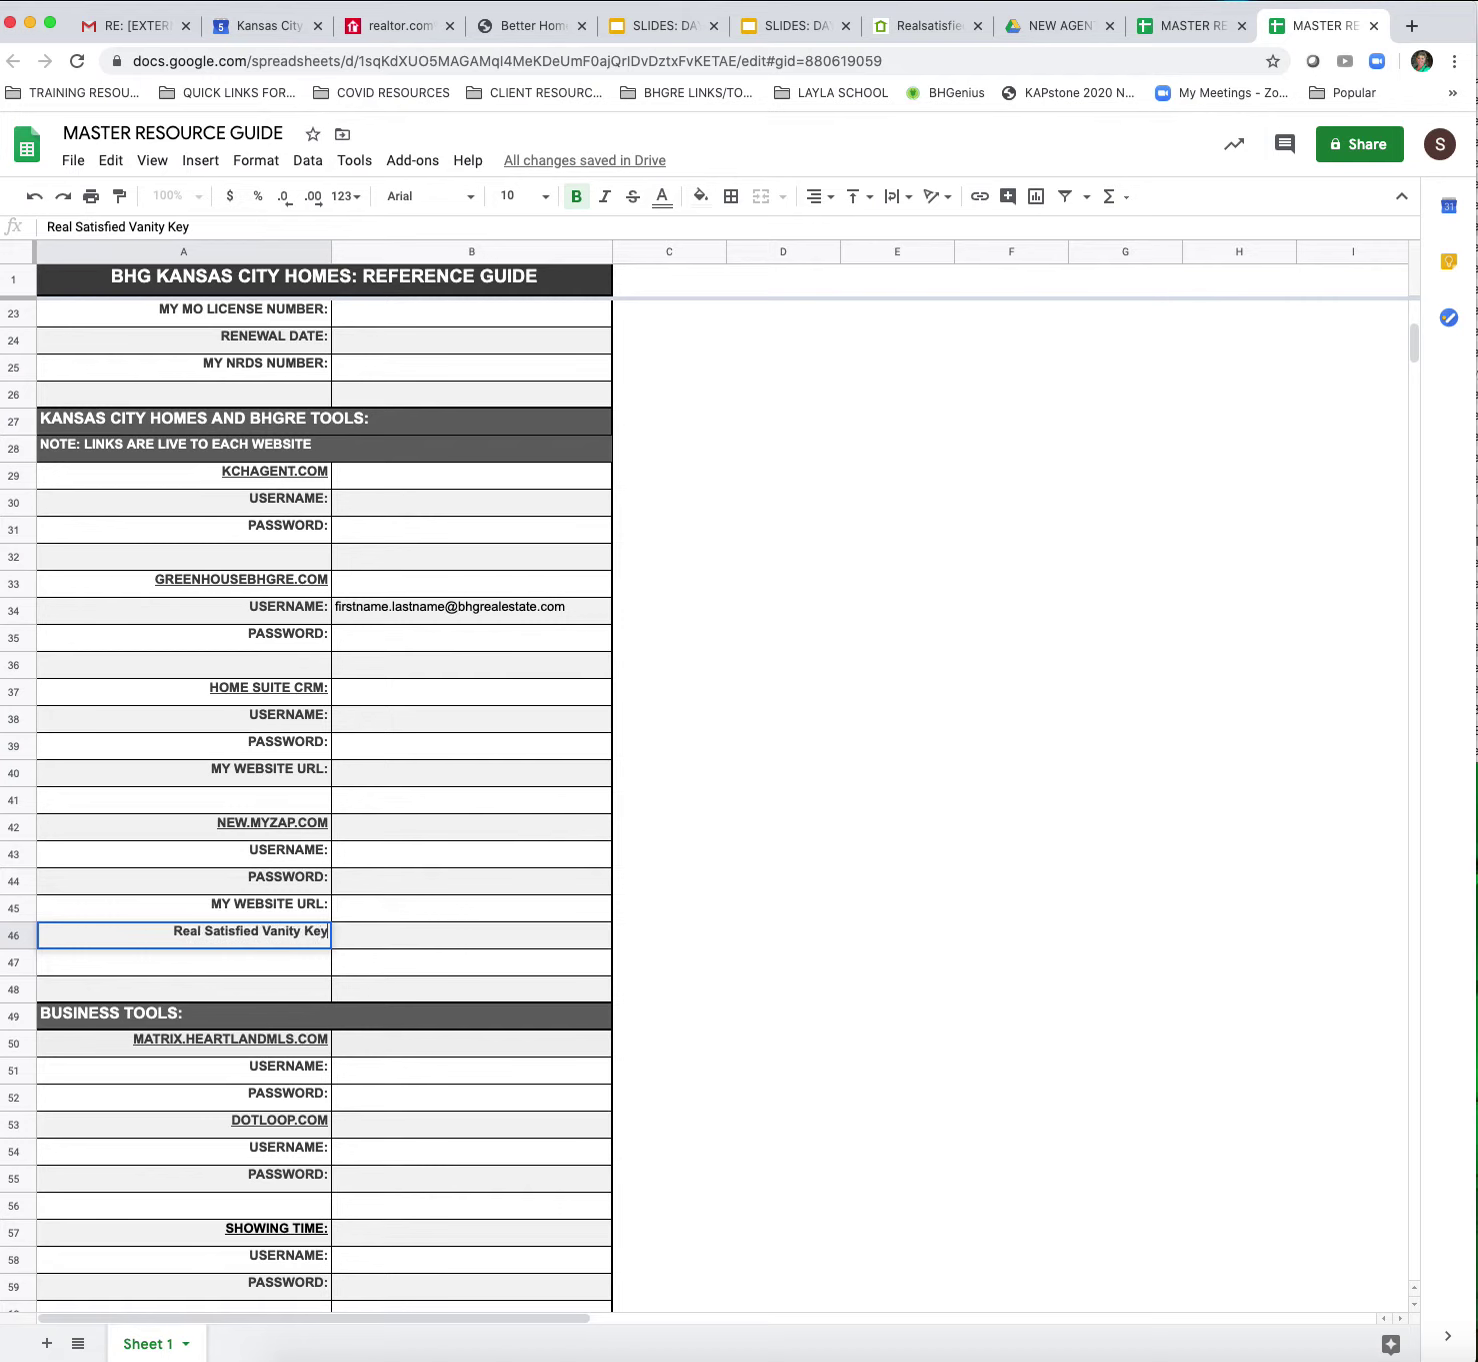
key(Tab)
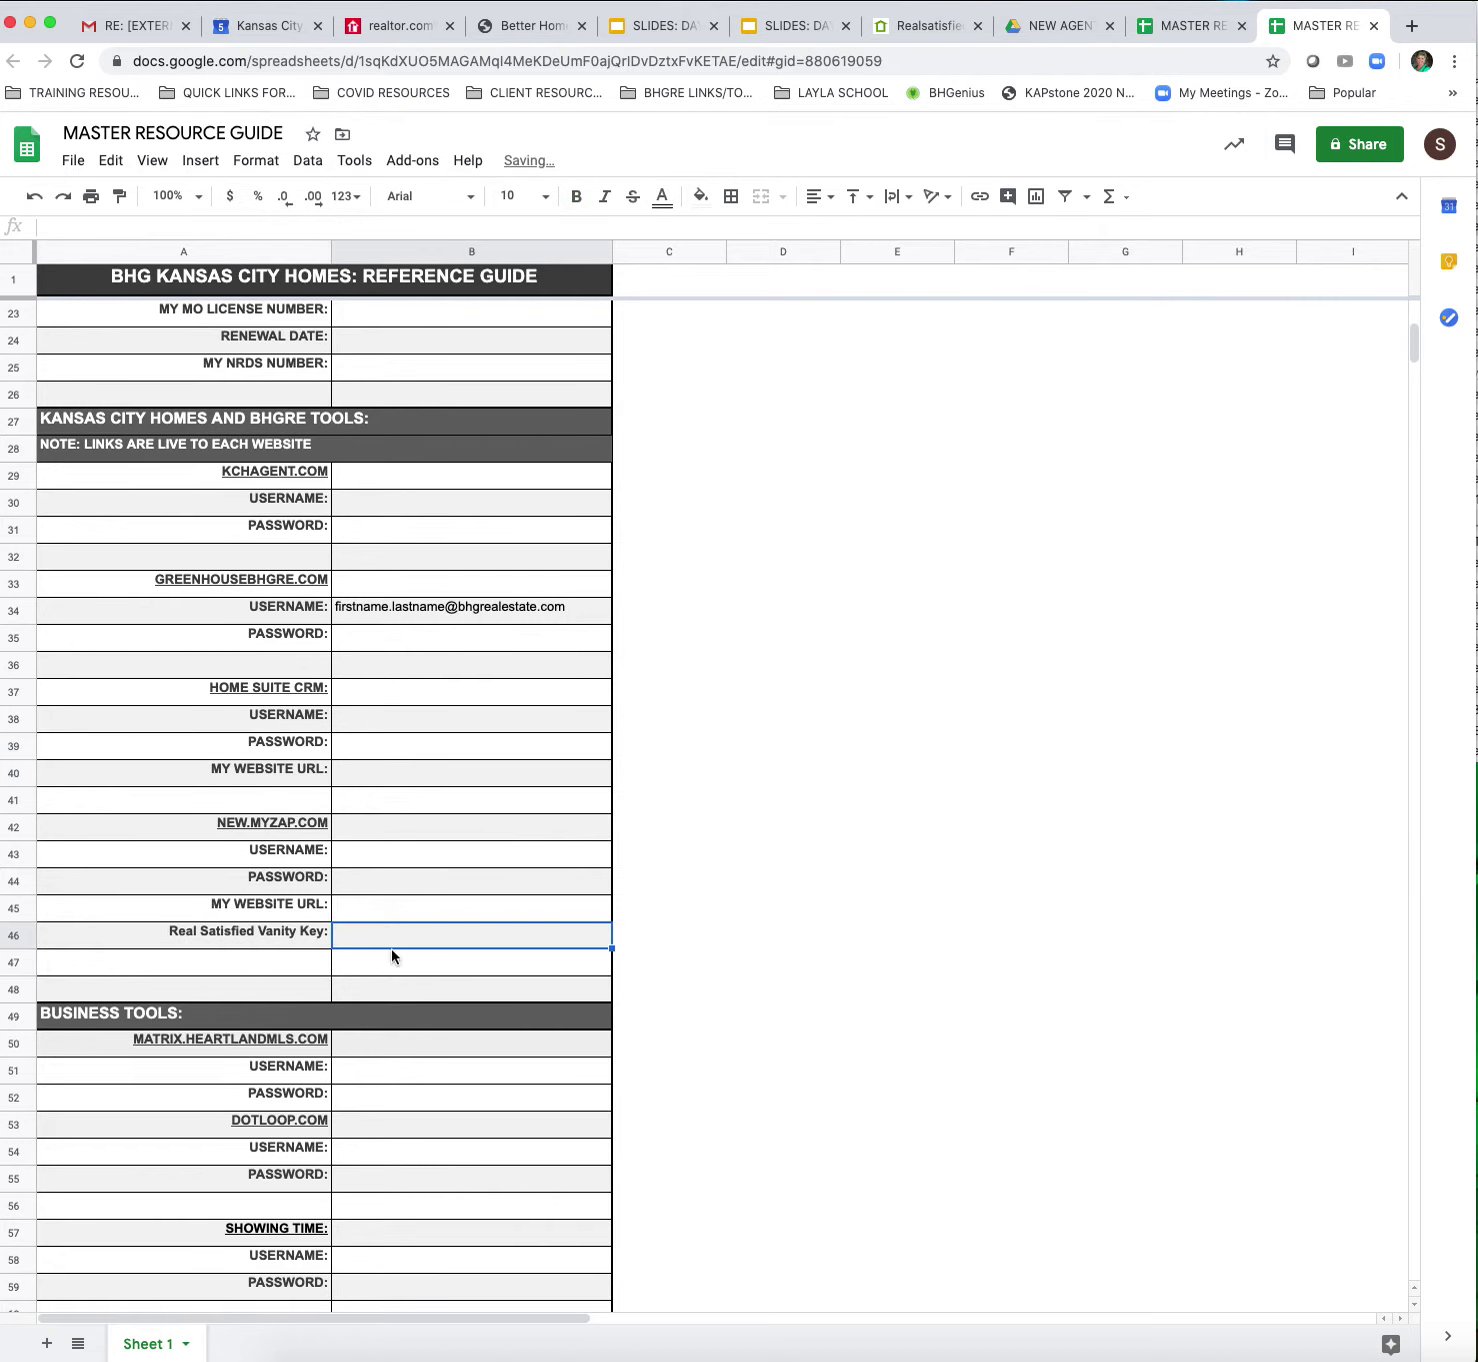
right_click(395, 933)
click(395, 933)
right_click(395, 934)
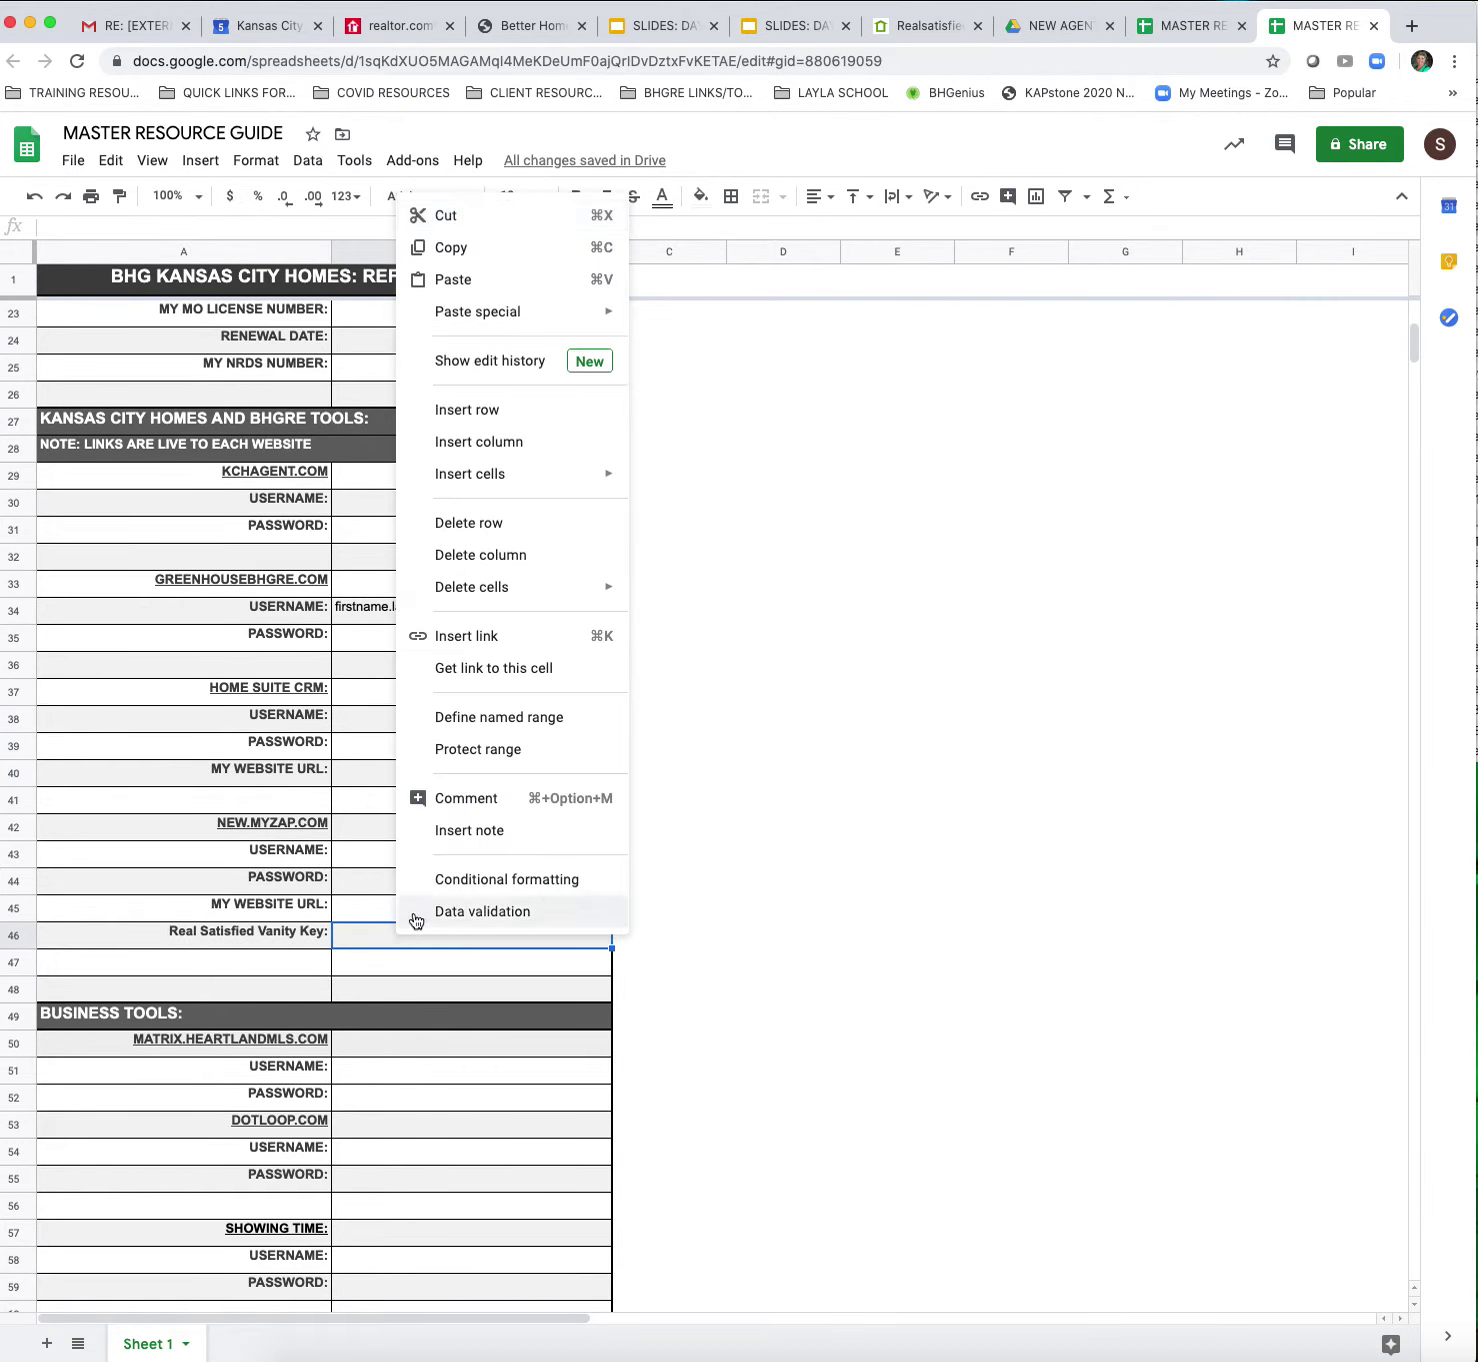
click(496, 289)
click(913, 855)
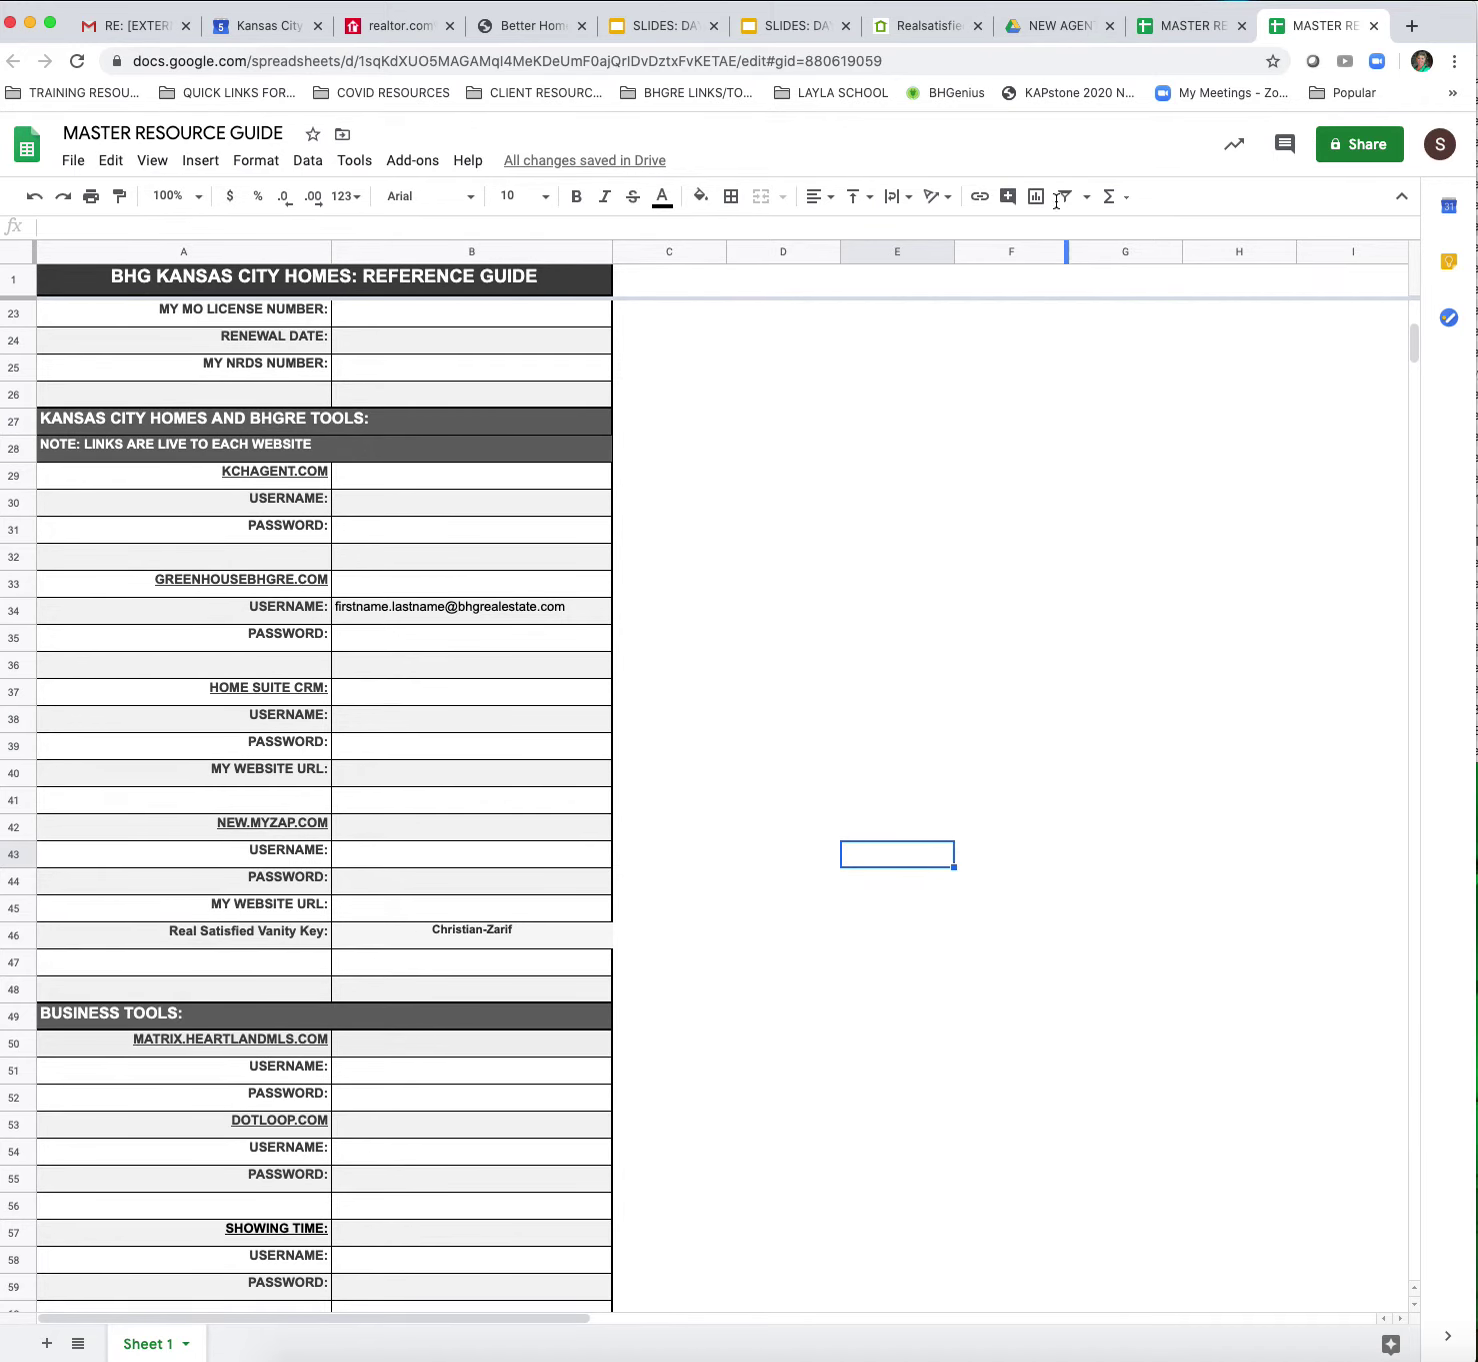
- Confirm the My Profile details with OK, then browse the public Profile Page testimonials
click(919, 28)
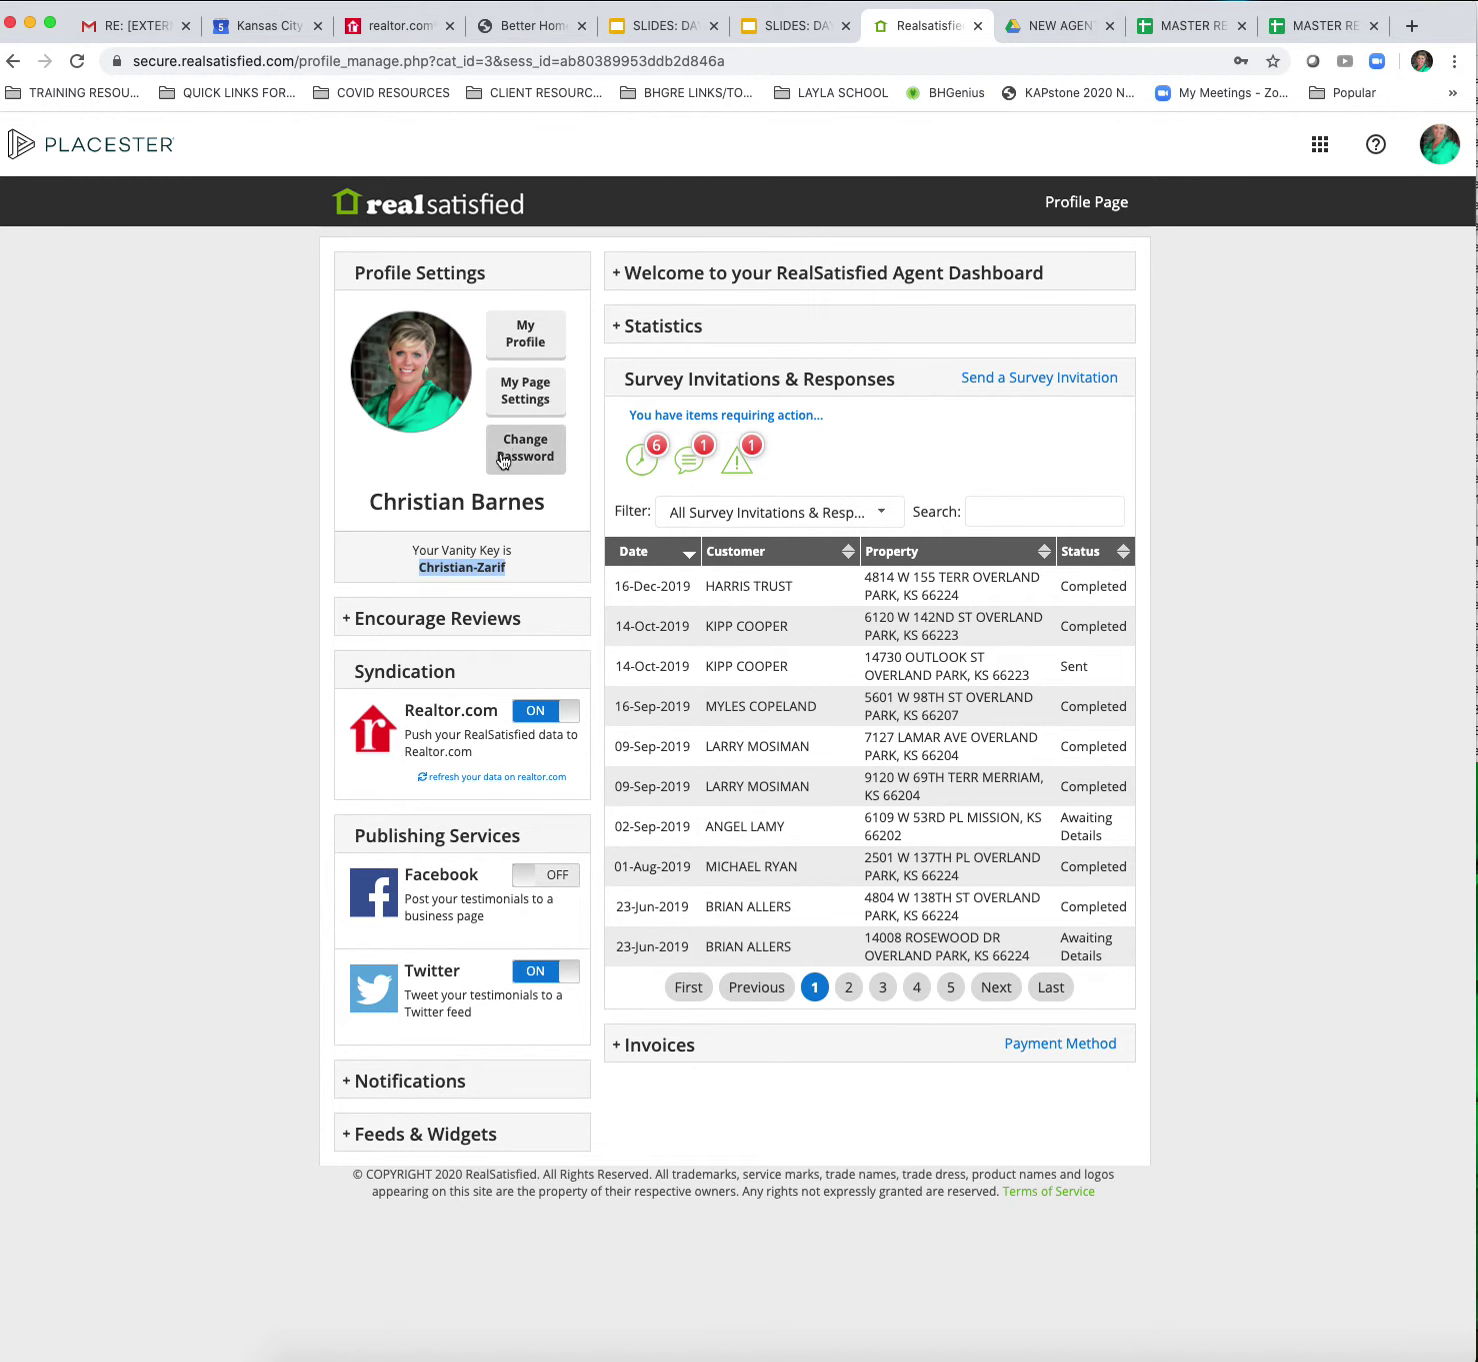
click(520, 336)
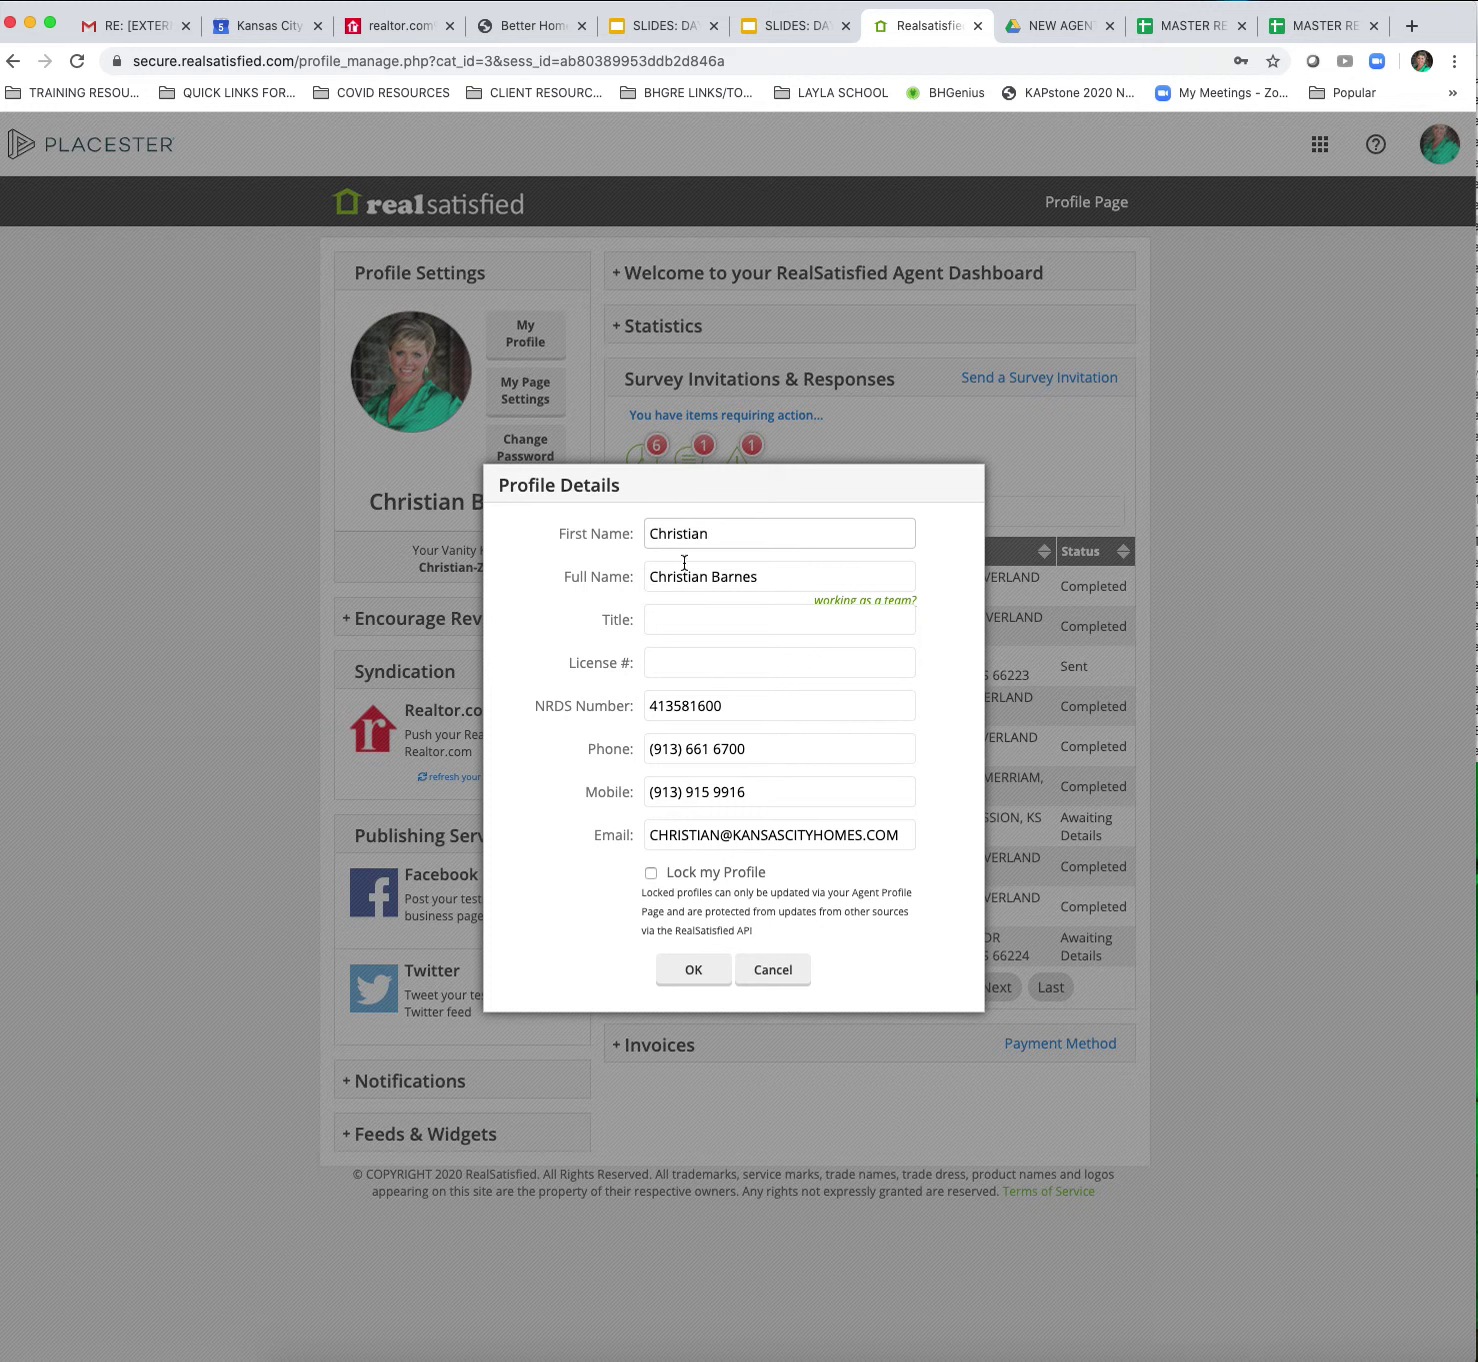
click(693, 970)
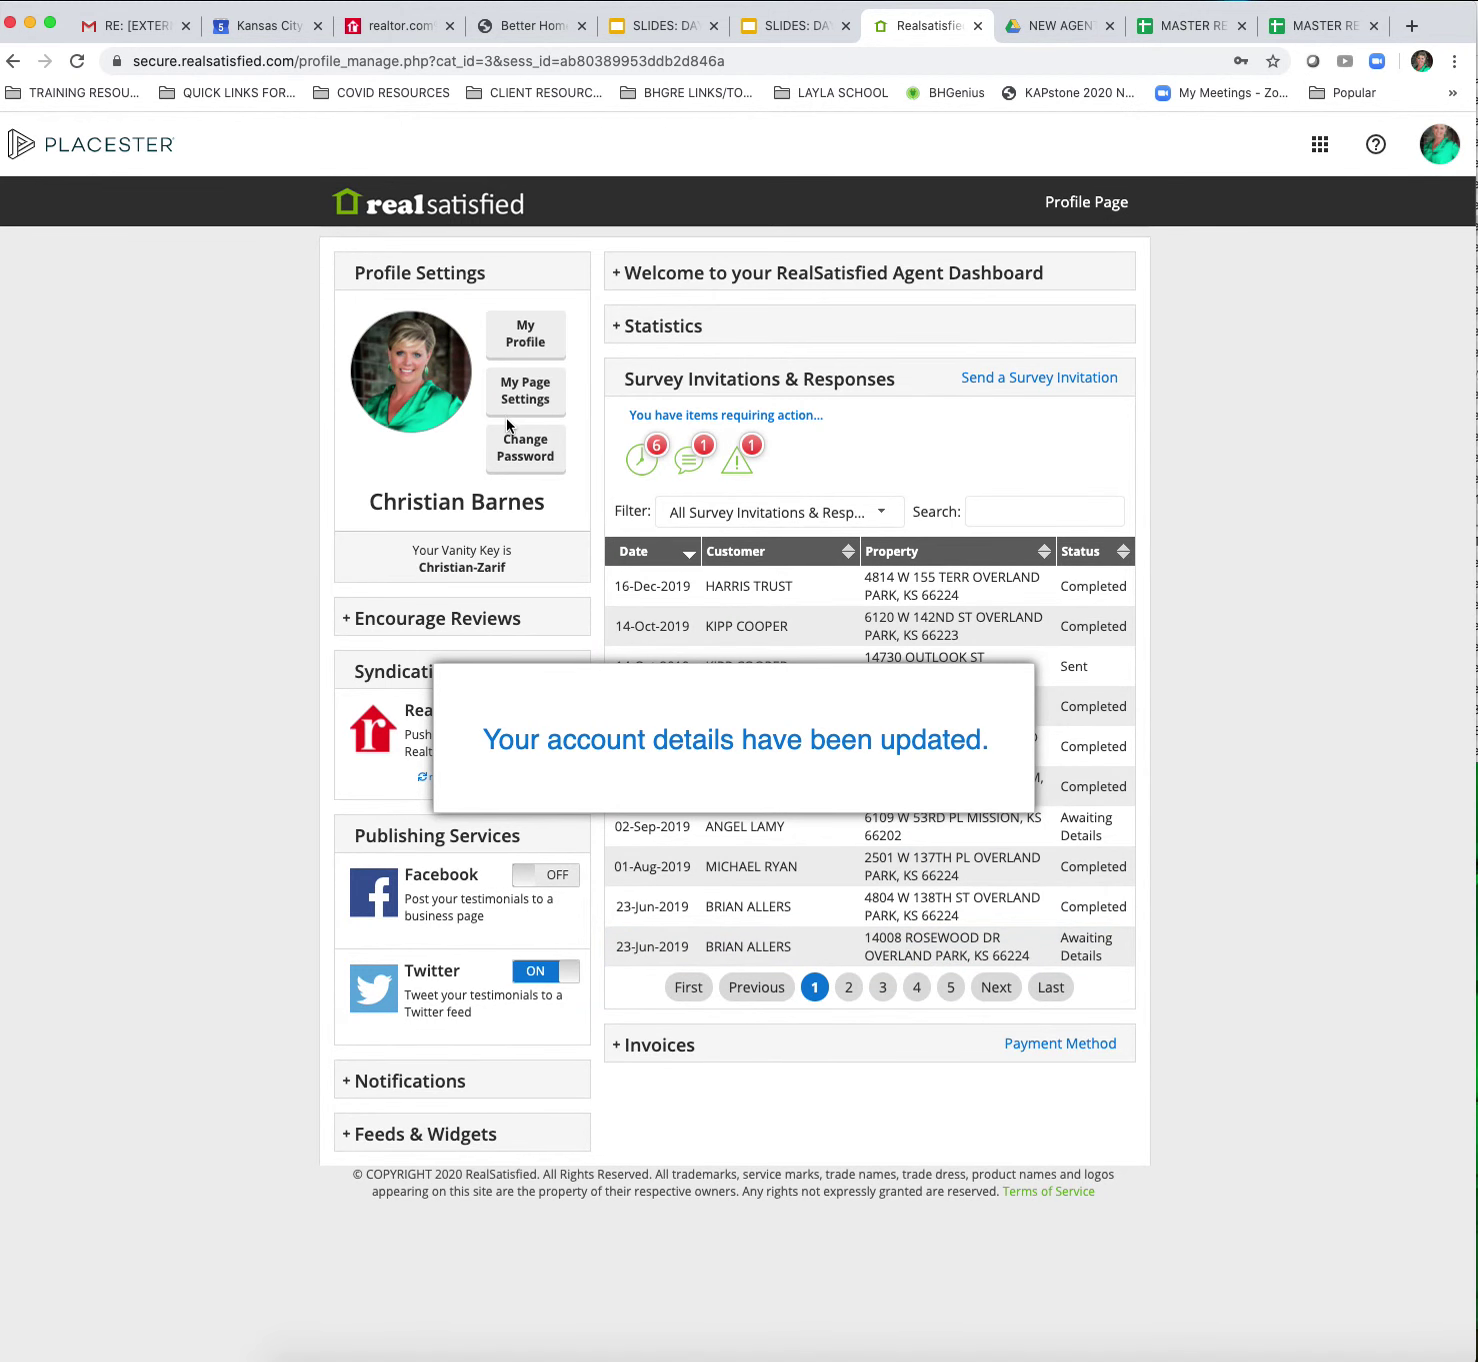
click(1094, 205)
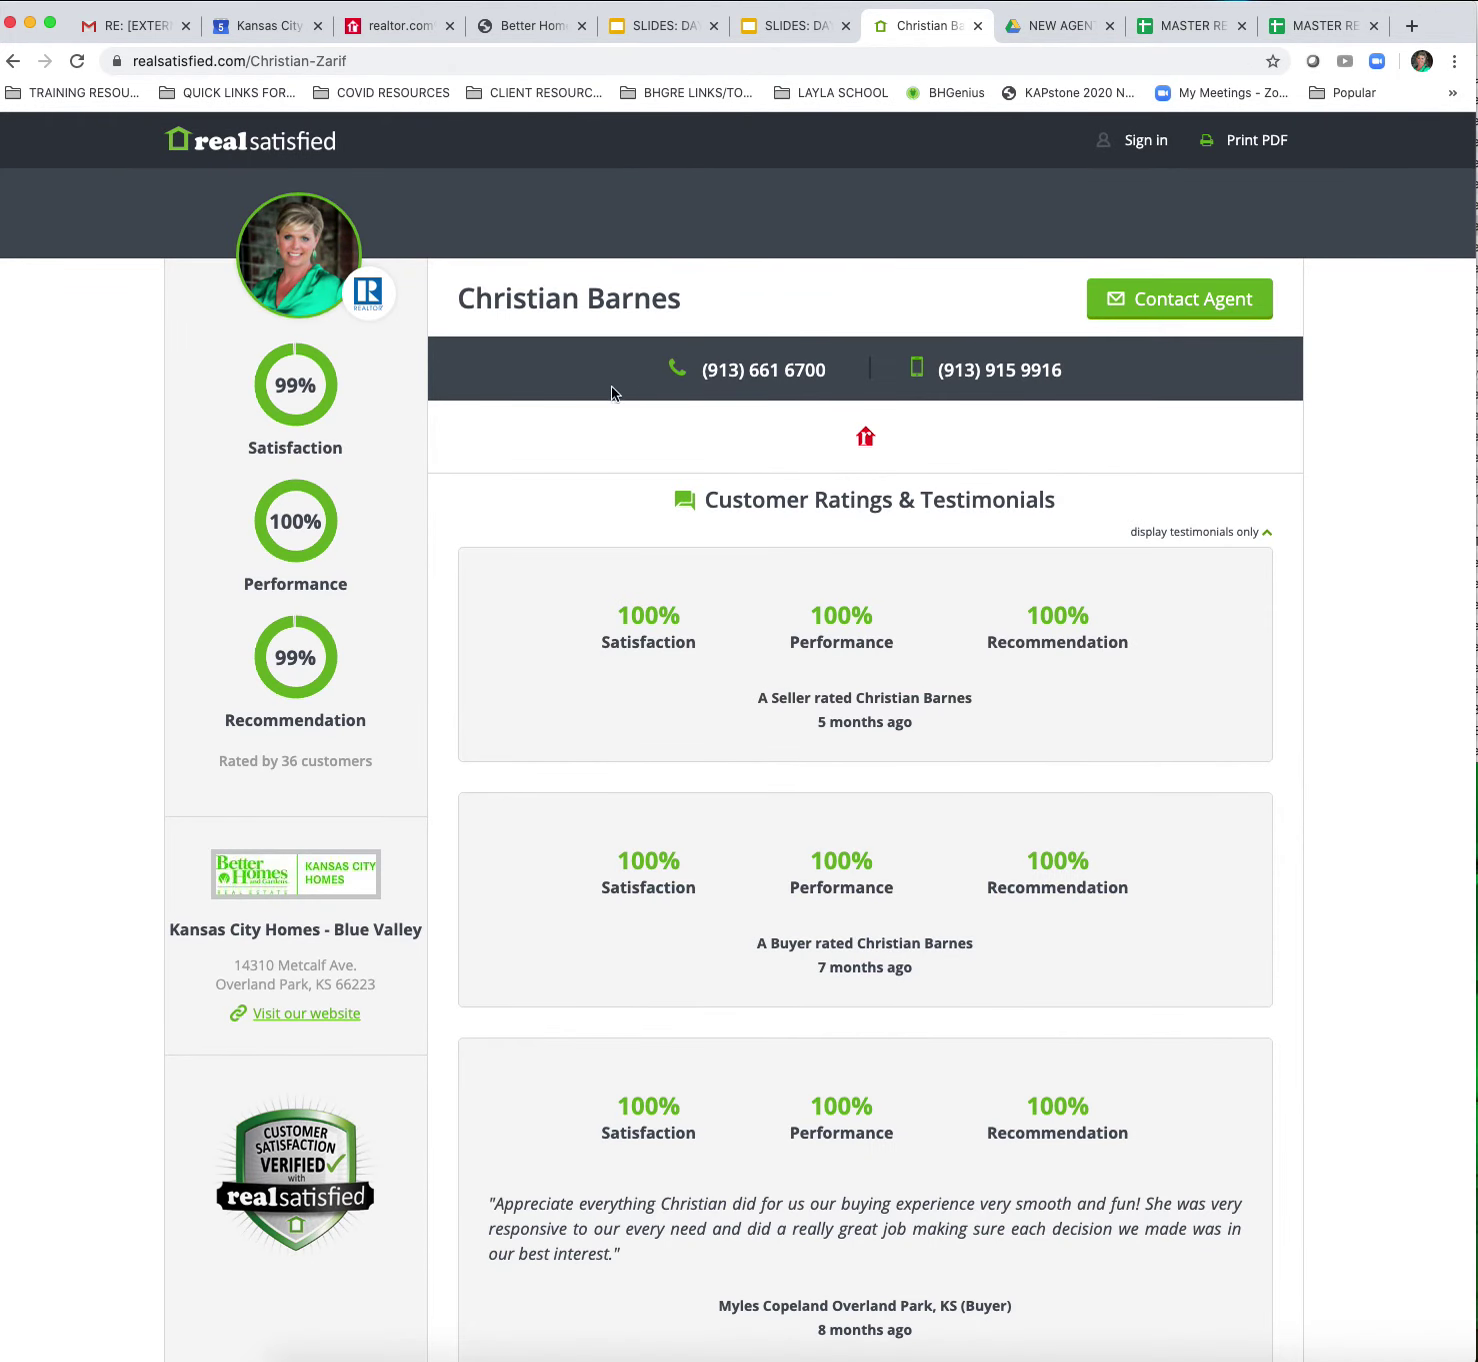
scroll(523, 1017, down, 8)
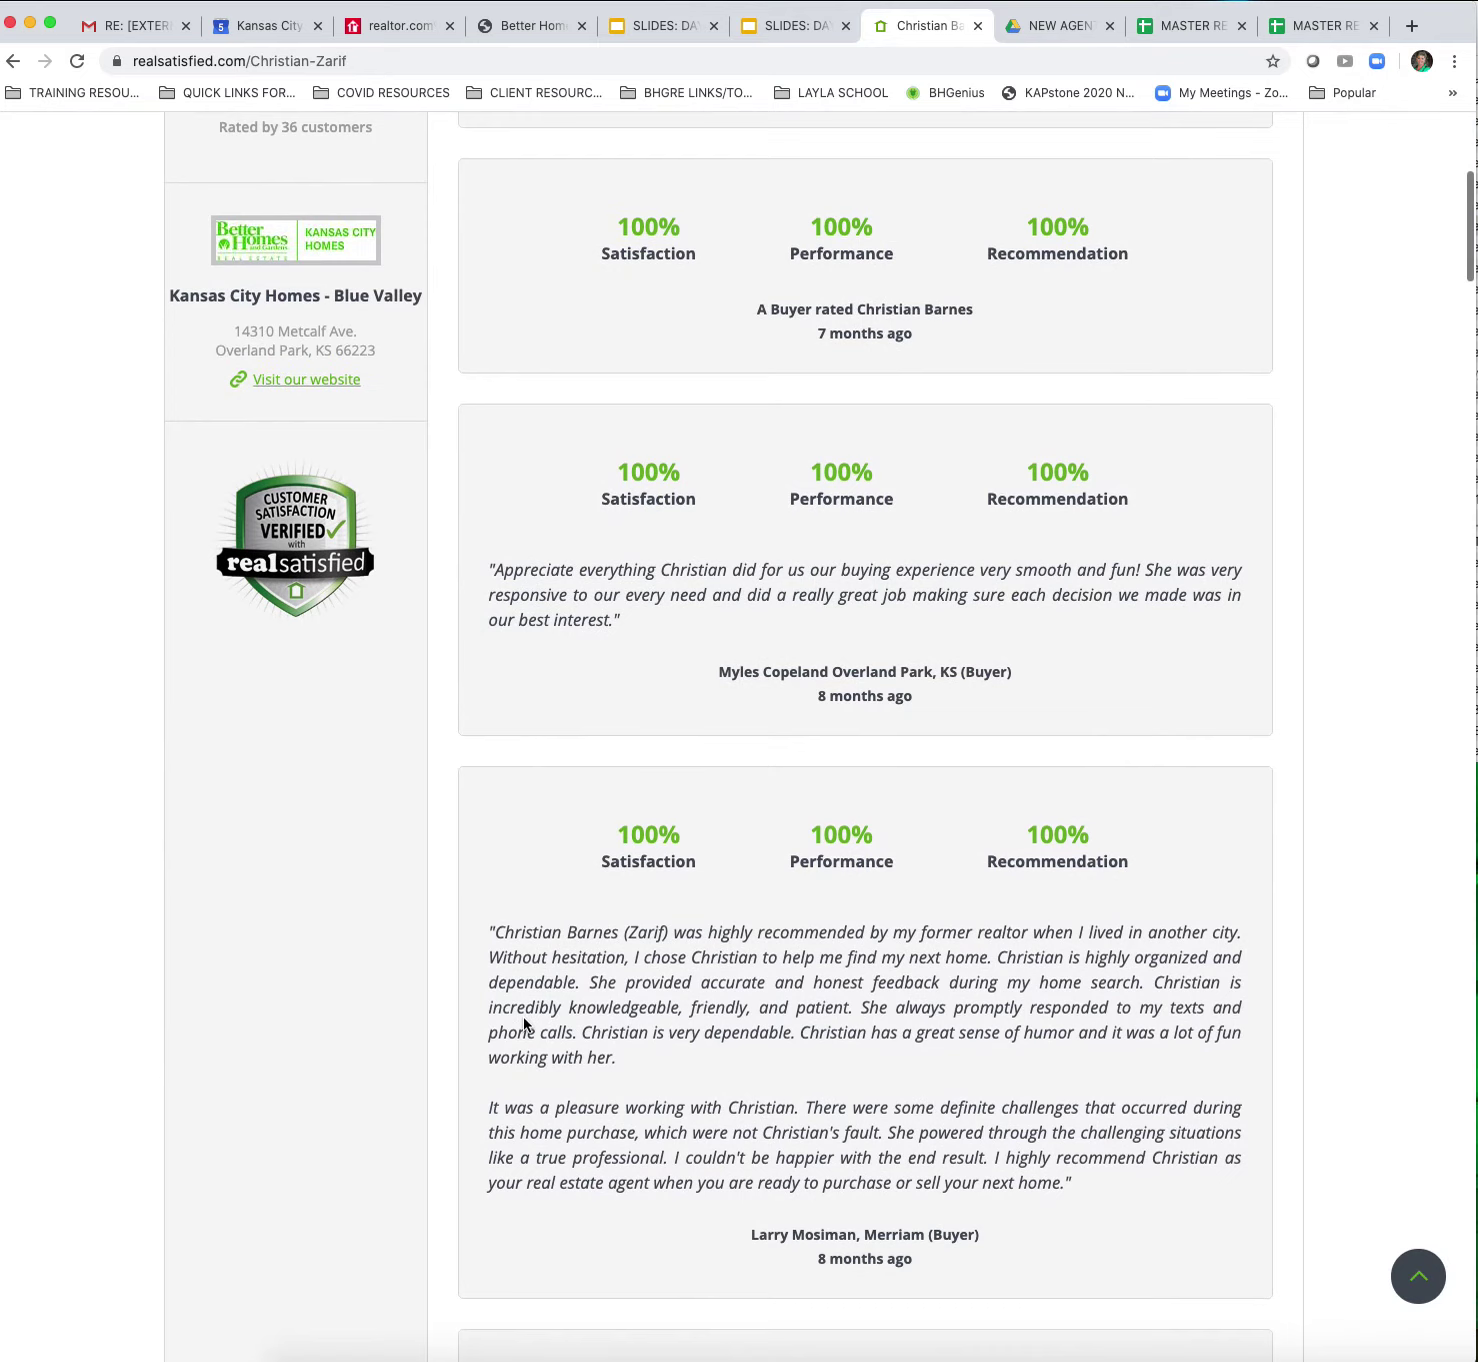
scroll(524, 1016, up, 8)
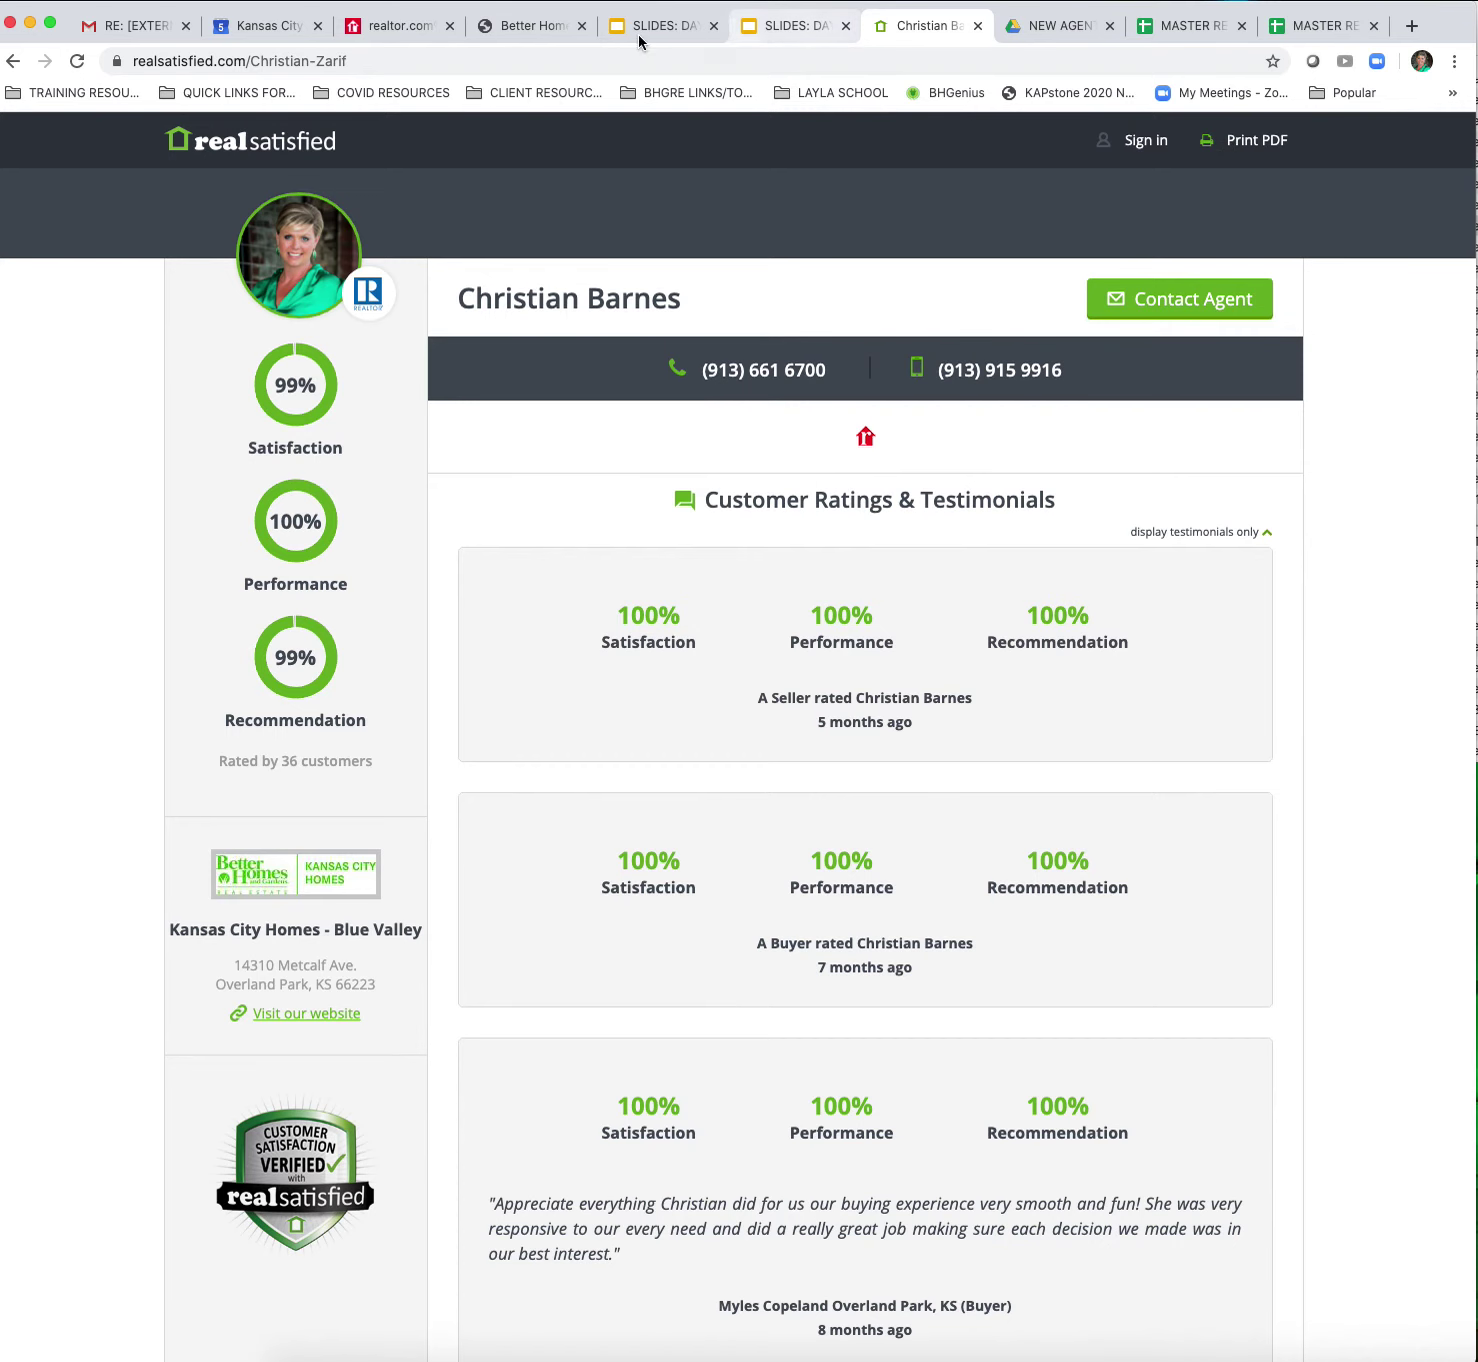
- Return to the RealSatisfied agent dashboard, then show the Realtor.com ratings and reviews page
click(12, 64)
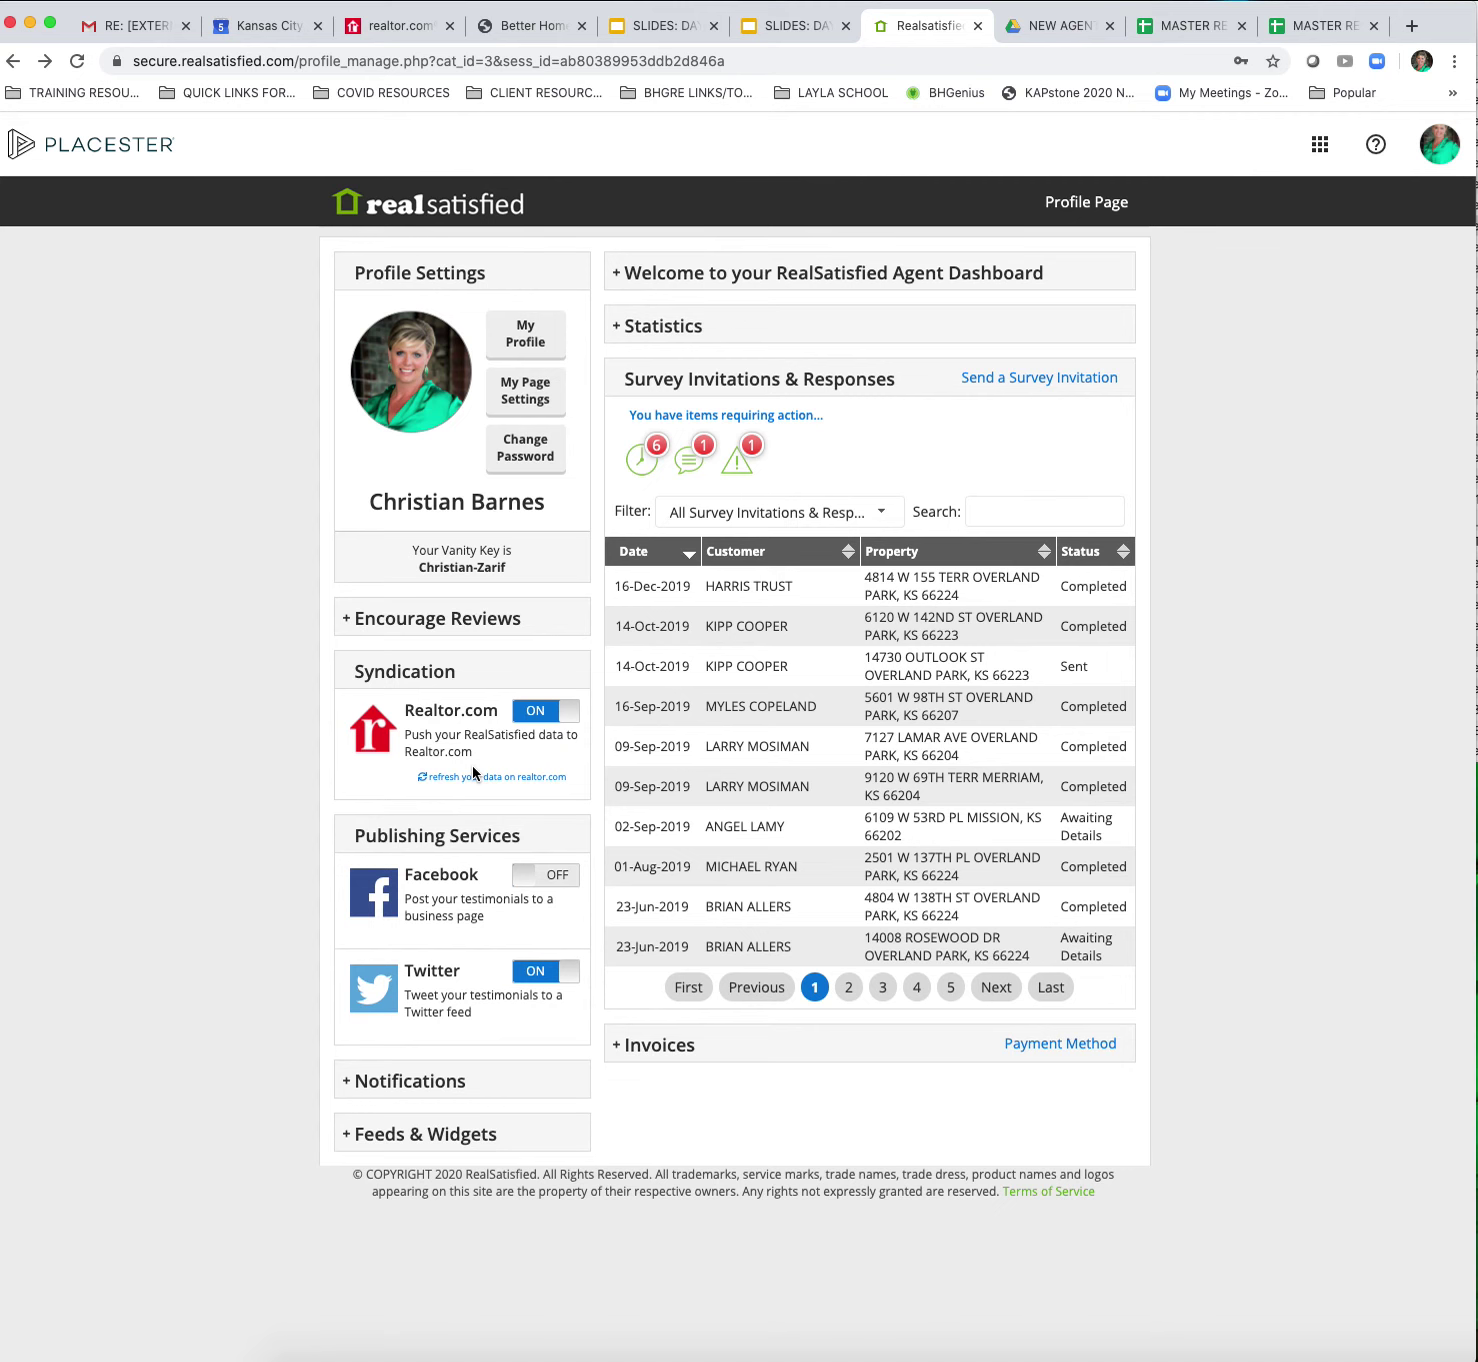
click(384, 27)
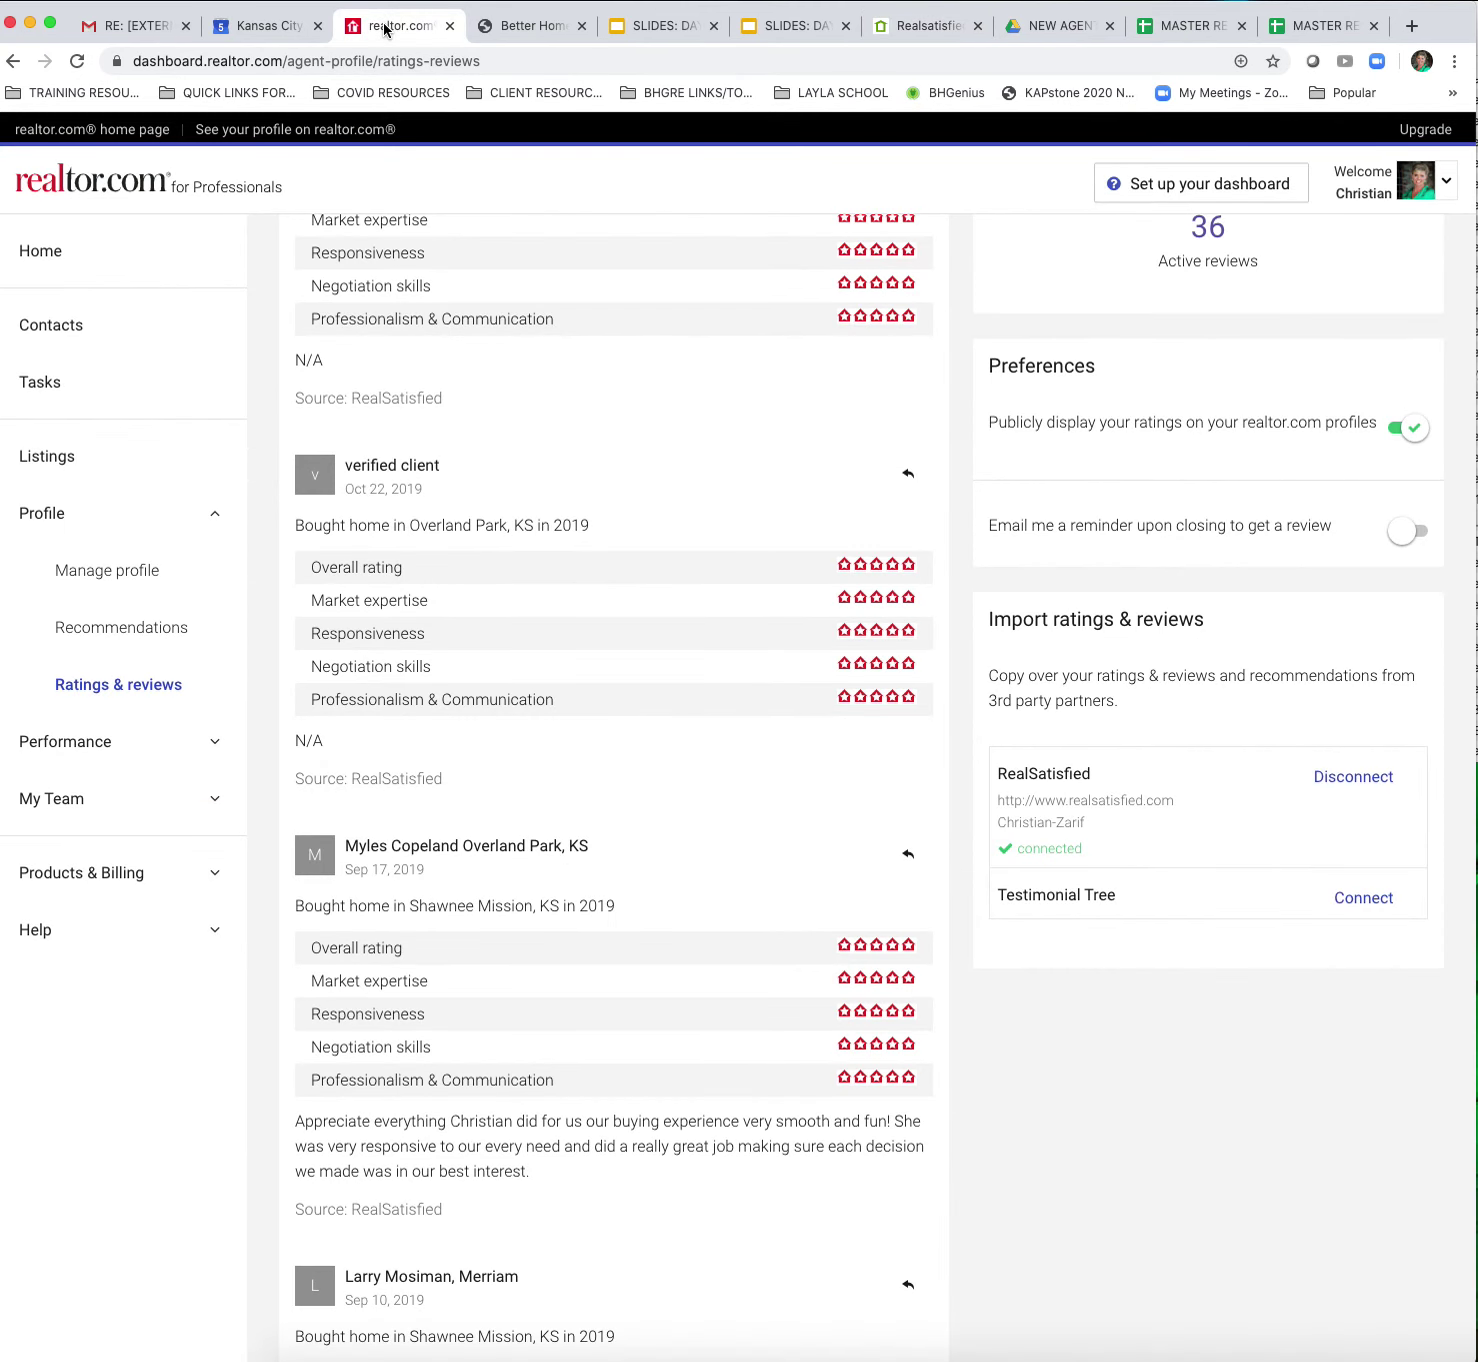
- Reload Ratings & reviews and confirm RealSatisfied is connected, with 36 active reviews at rating 5
click(109, 690)
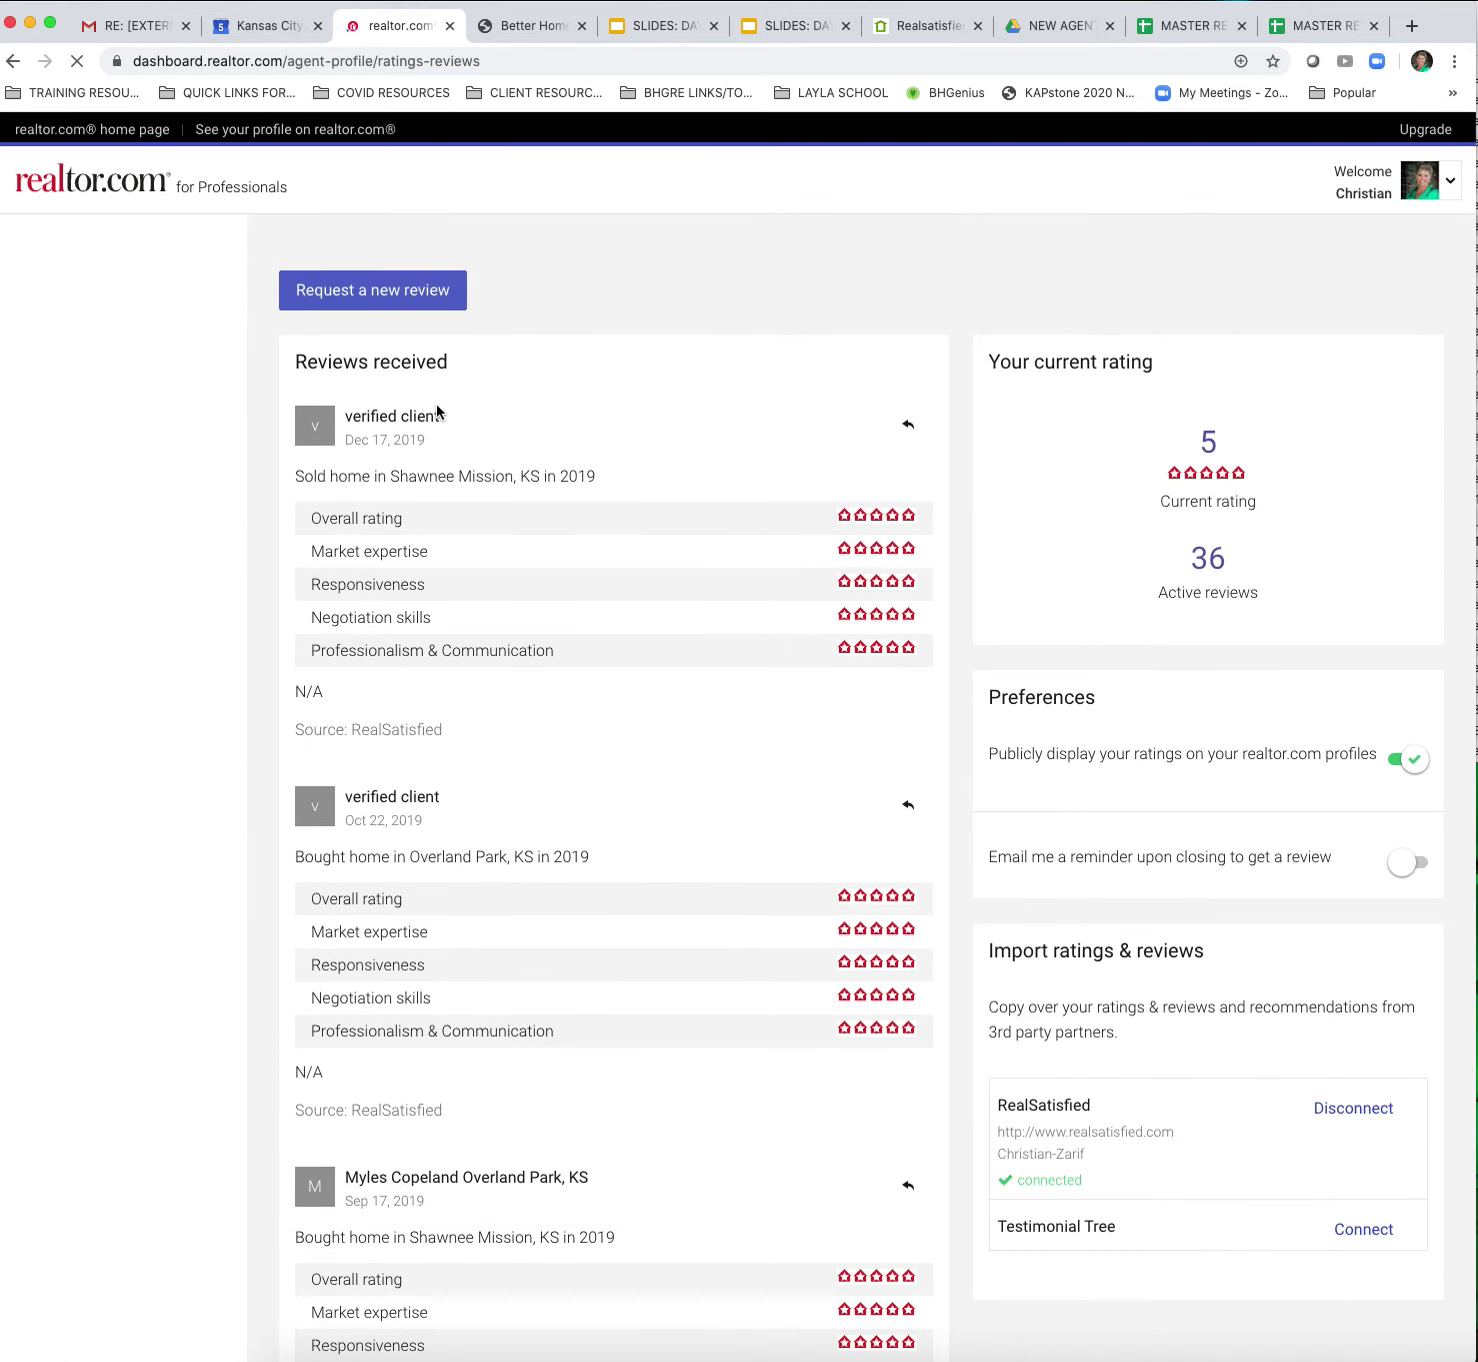
scroll(1258, 705, down, 6)
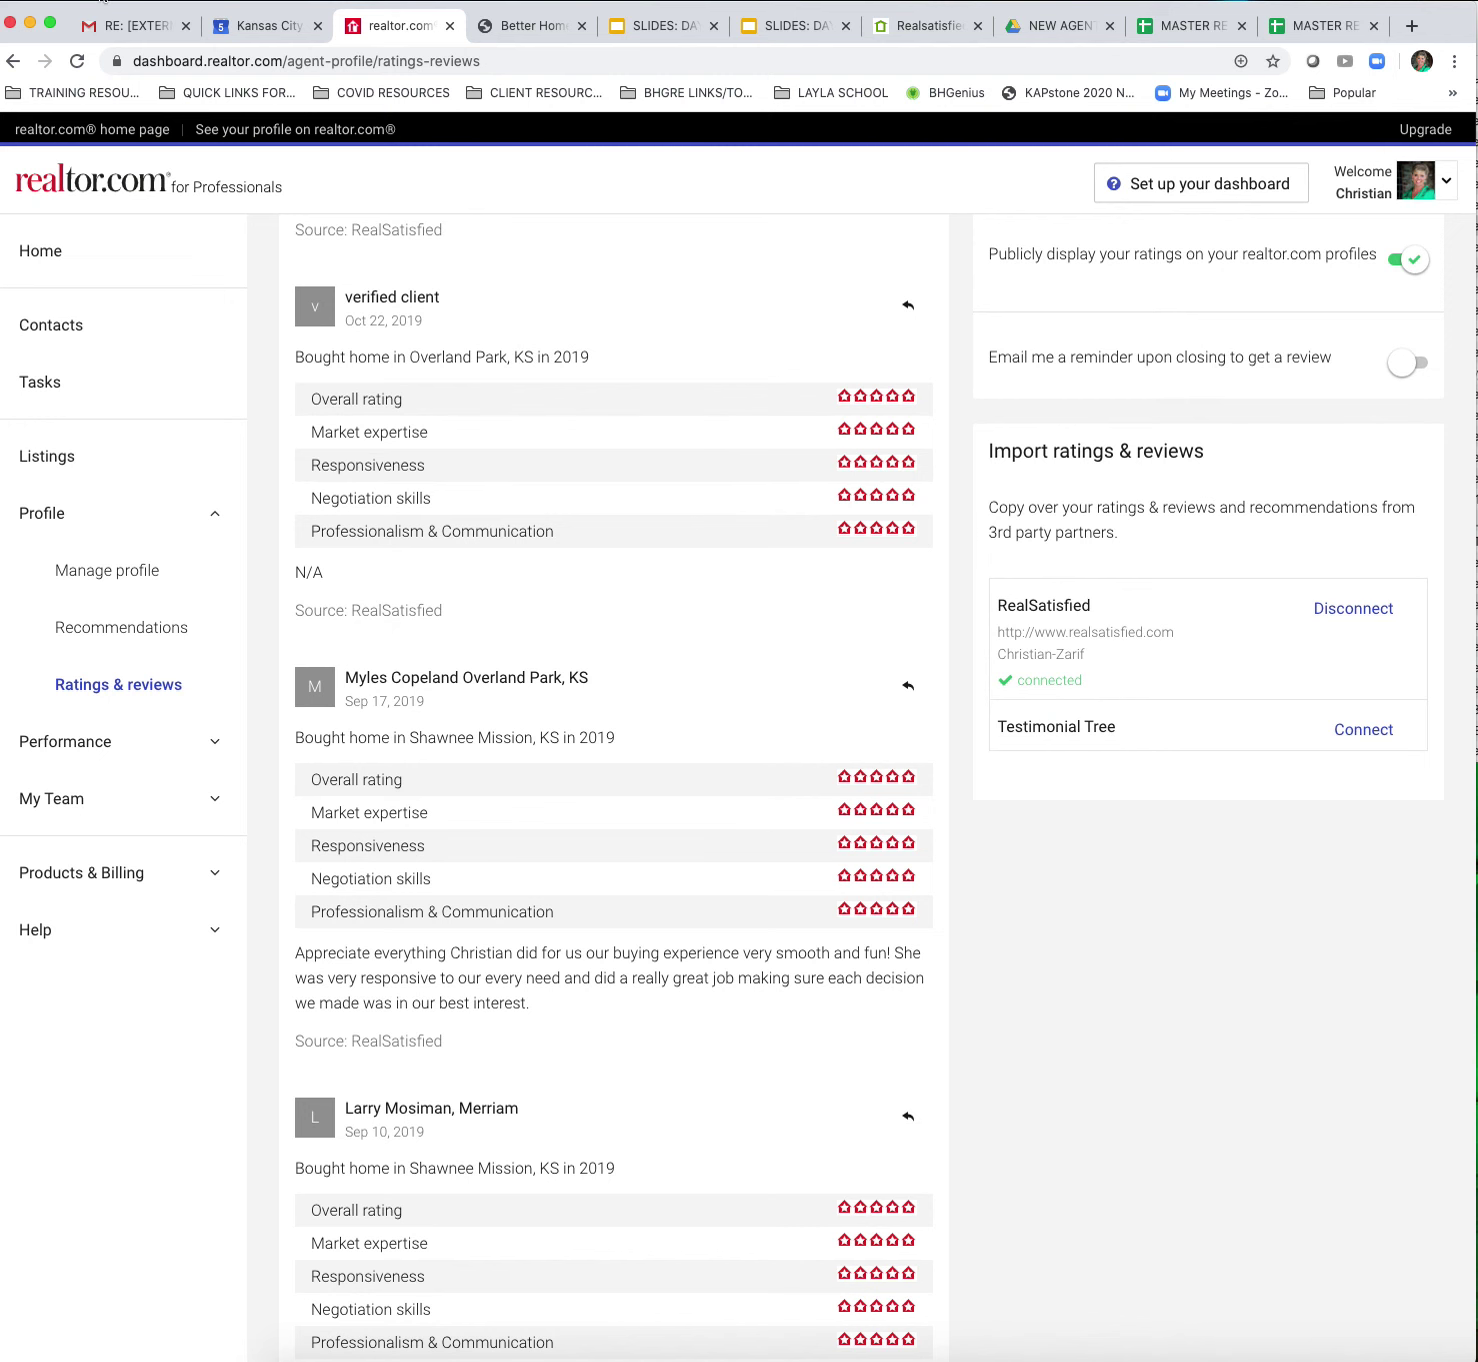
- Switch back to the RealSatisfied agent dashboard showing Realtor.com syndication turned on
click(938, 28)
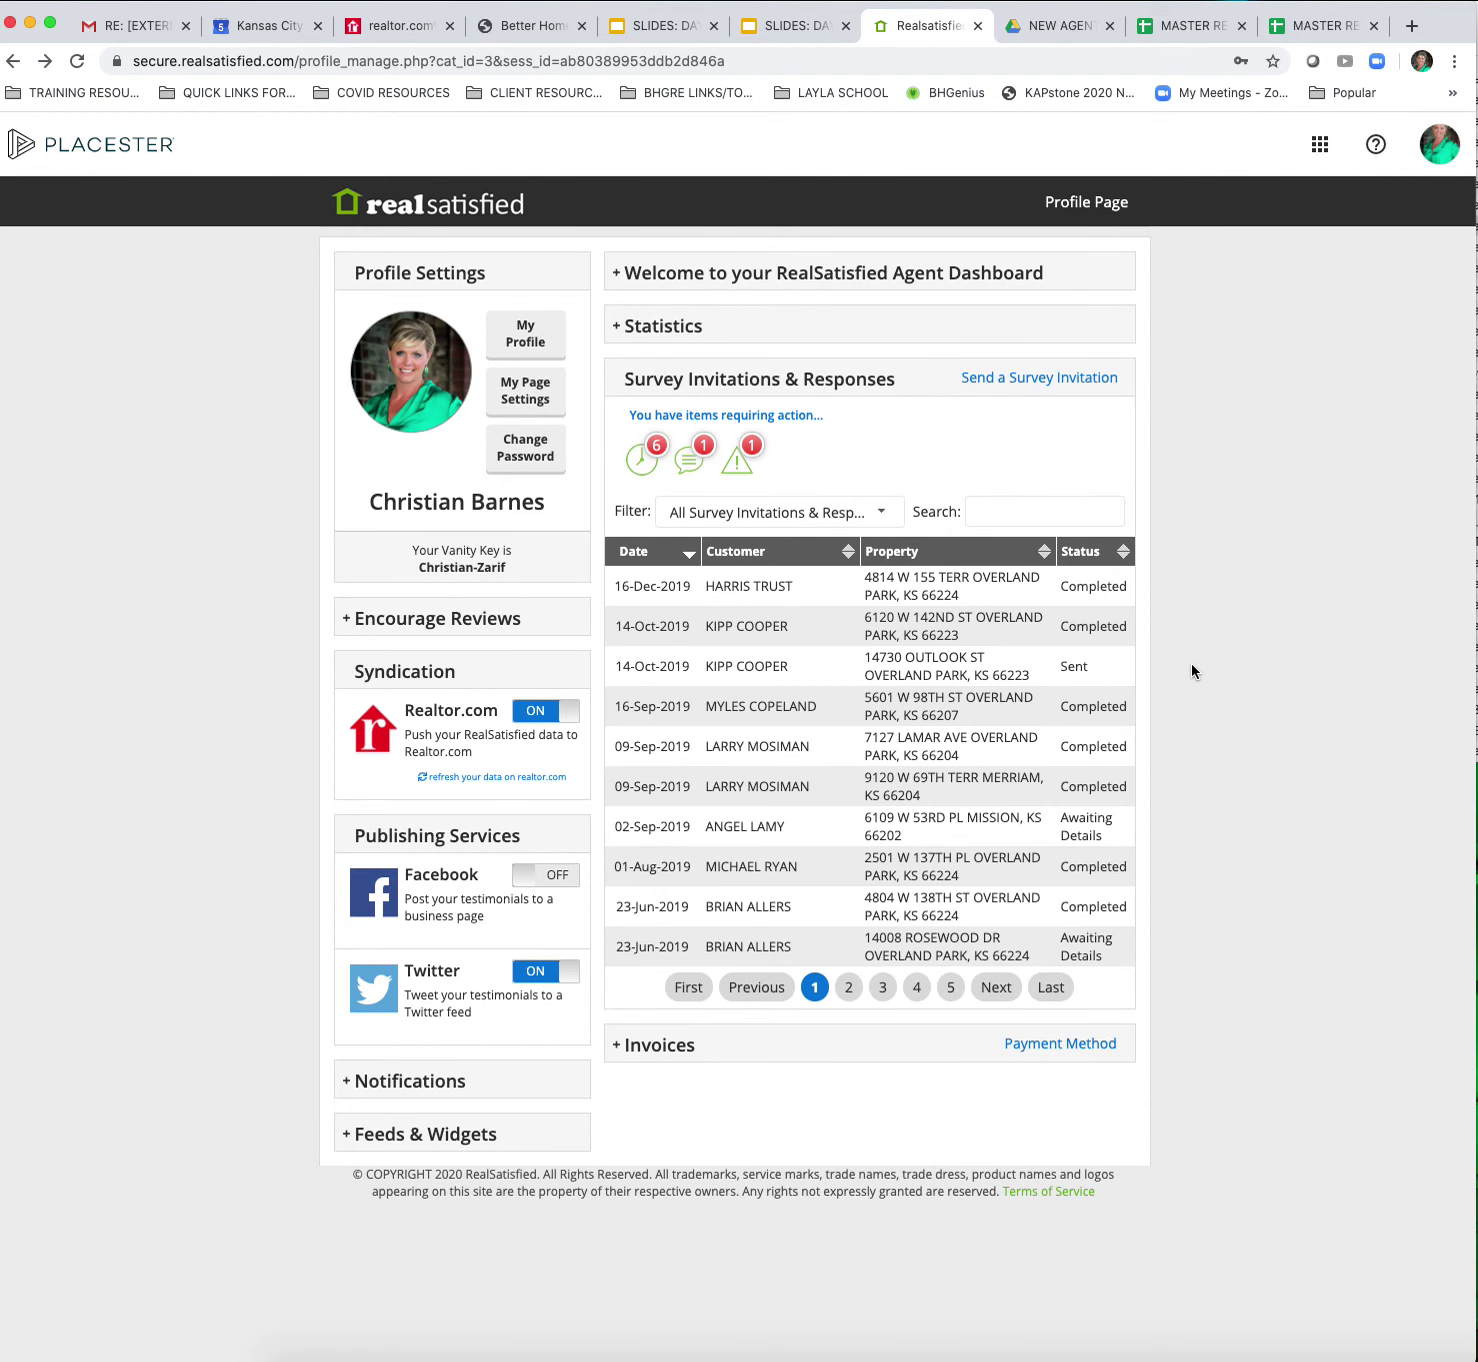